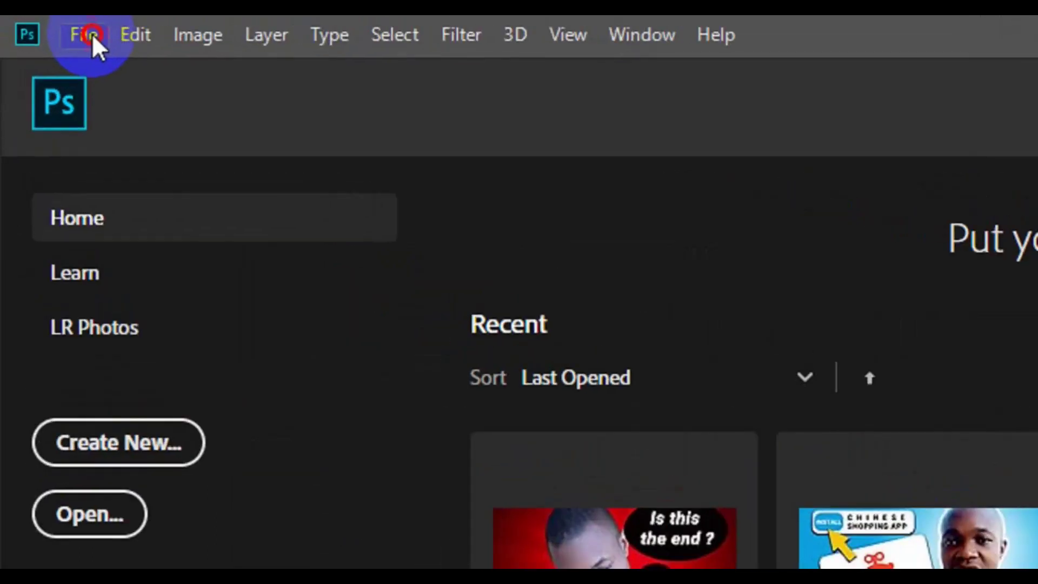
Step: Start a new document and name the preset Agency Banner
click(92, 34)
click(133, 64)
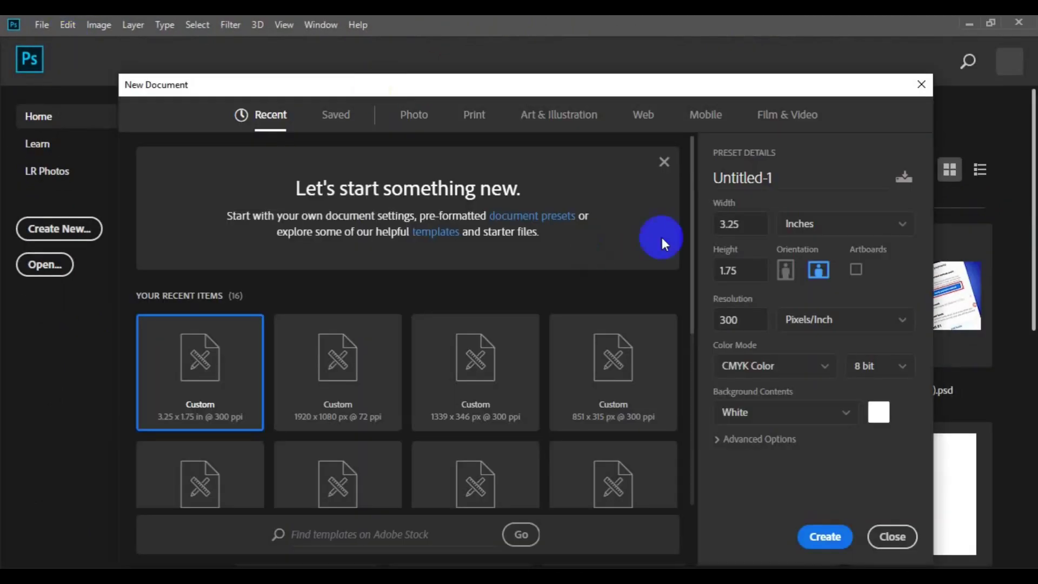
click(756, 181)
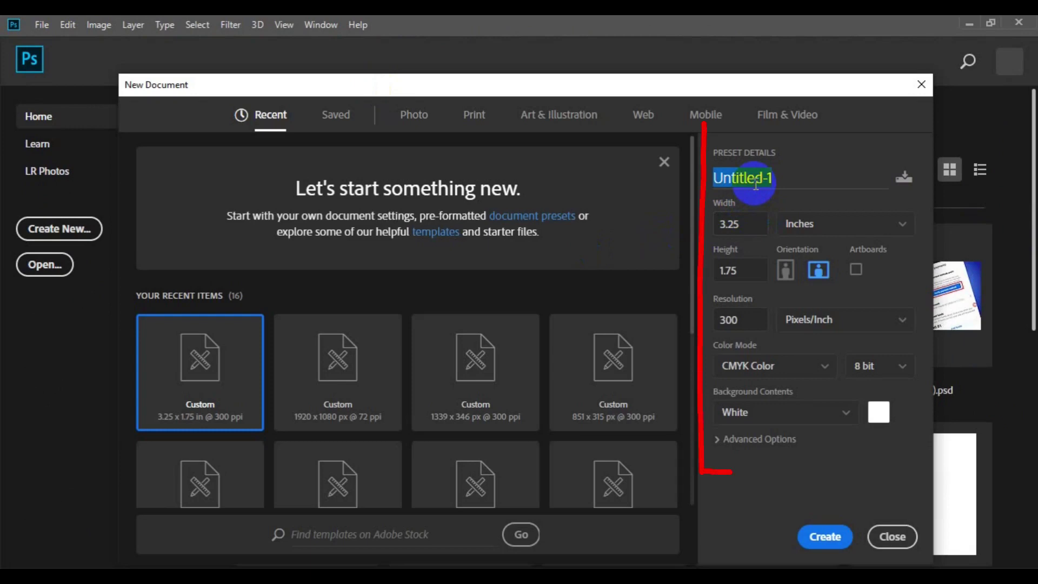
key(Tab)
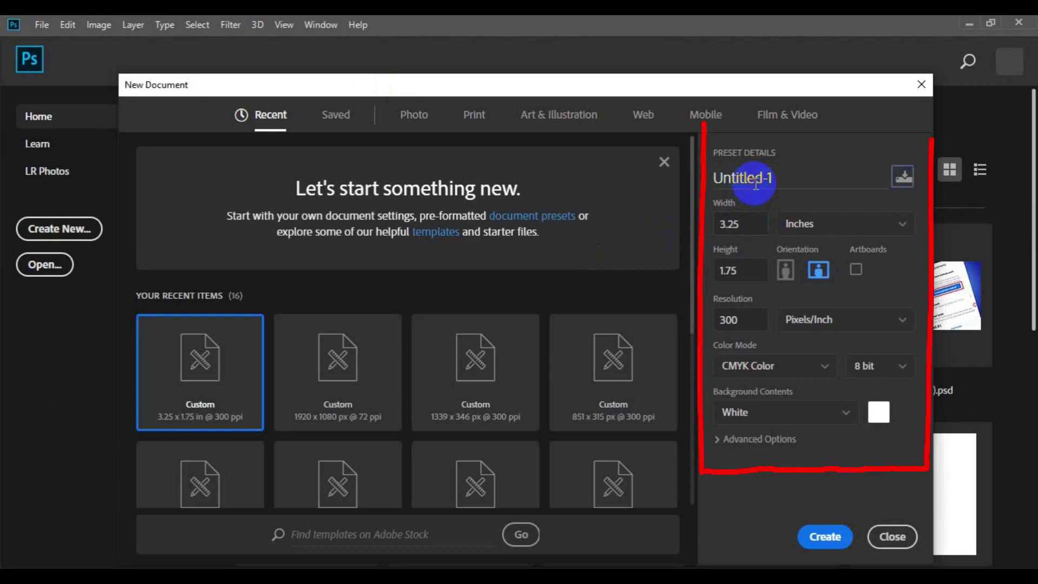
click(752, 182)
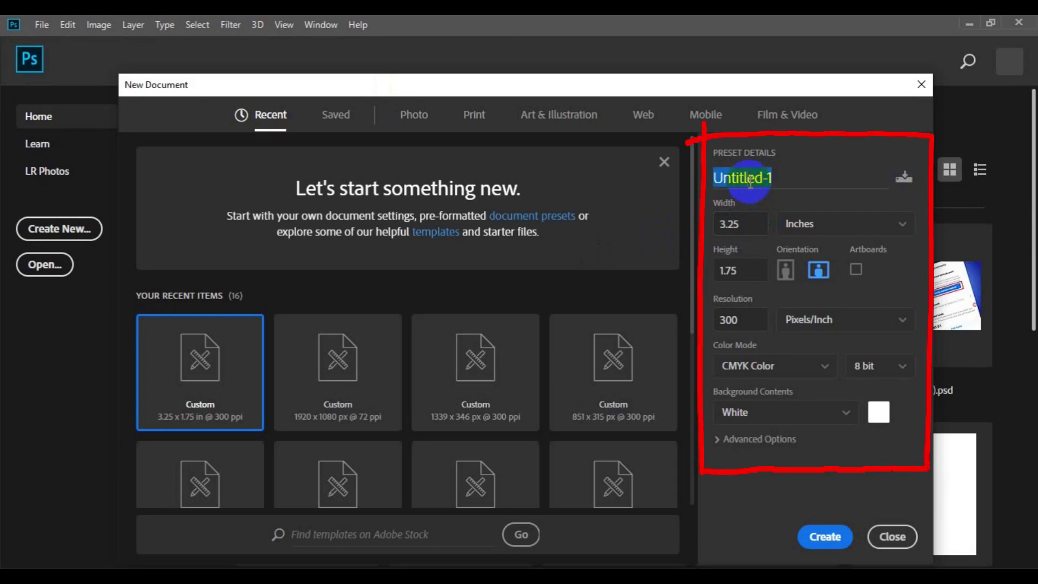
text(Agency Banner)
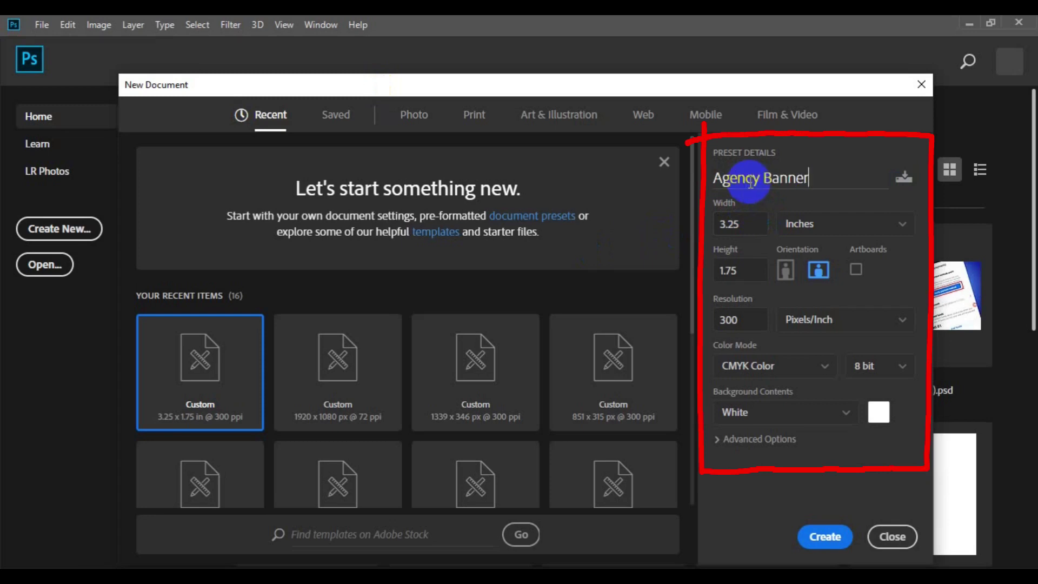
Step: Switch the size units to pixels and set width 1339 and height 346
click(901, 237)
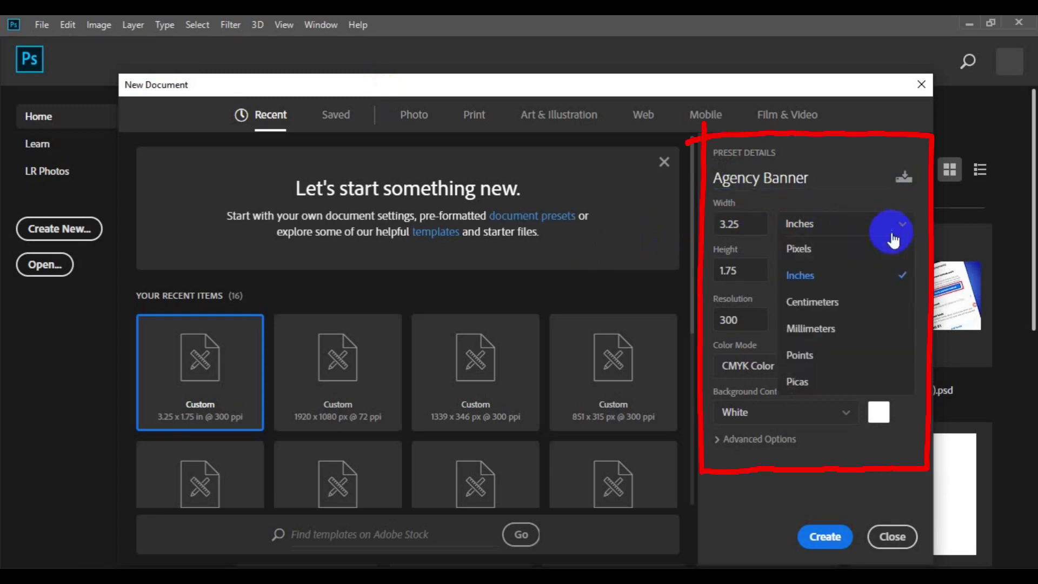
click(863, 258)
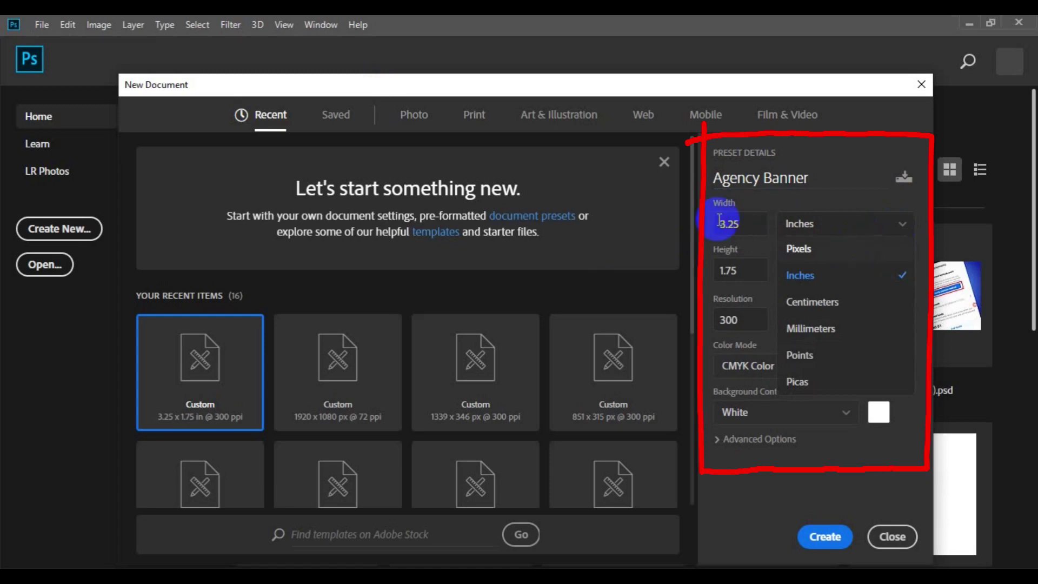
double_click(728, 224)
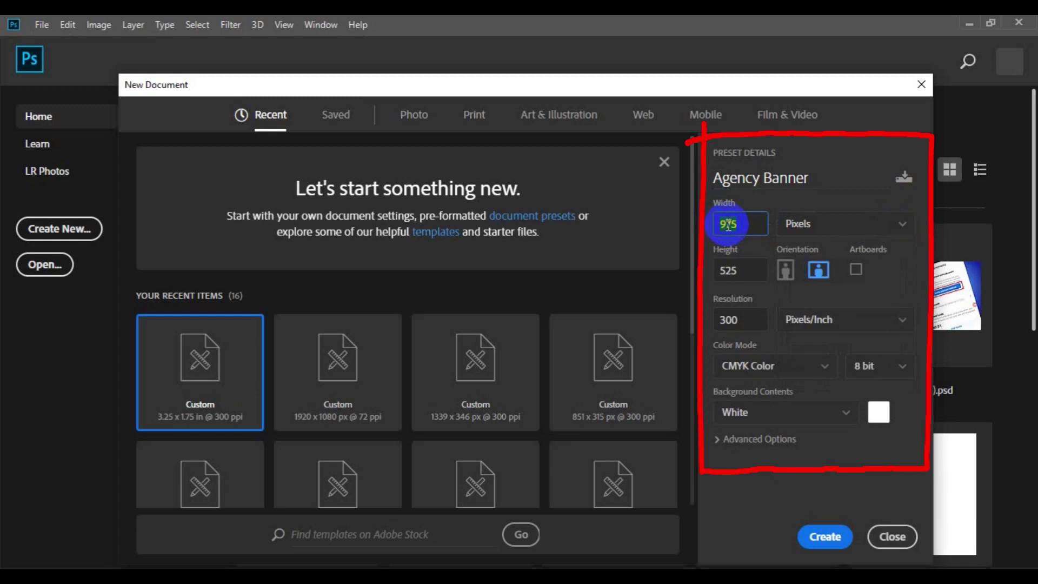
text(1)
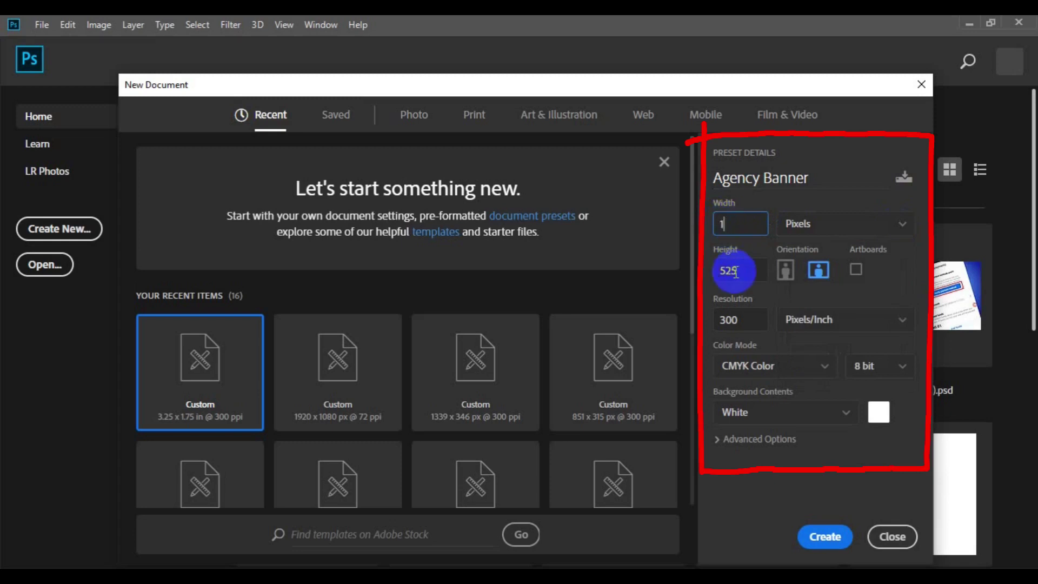
text(339)
key(Tab)
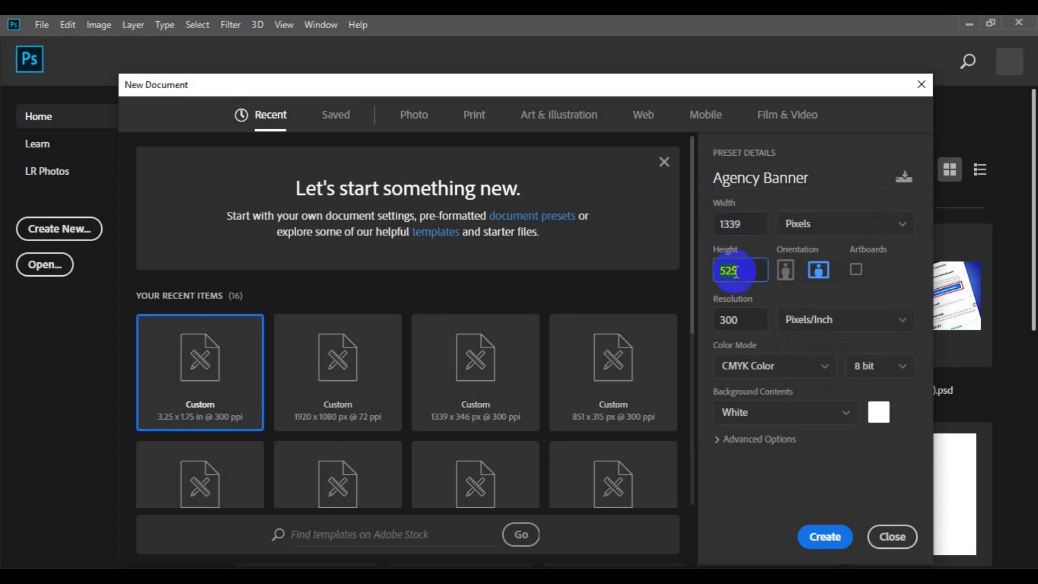
text(346)
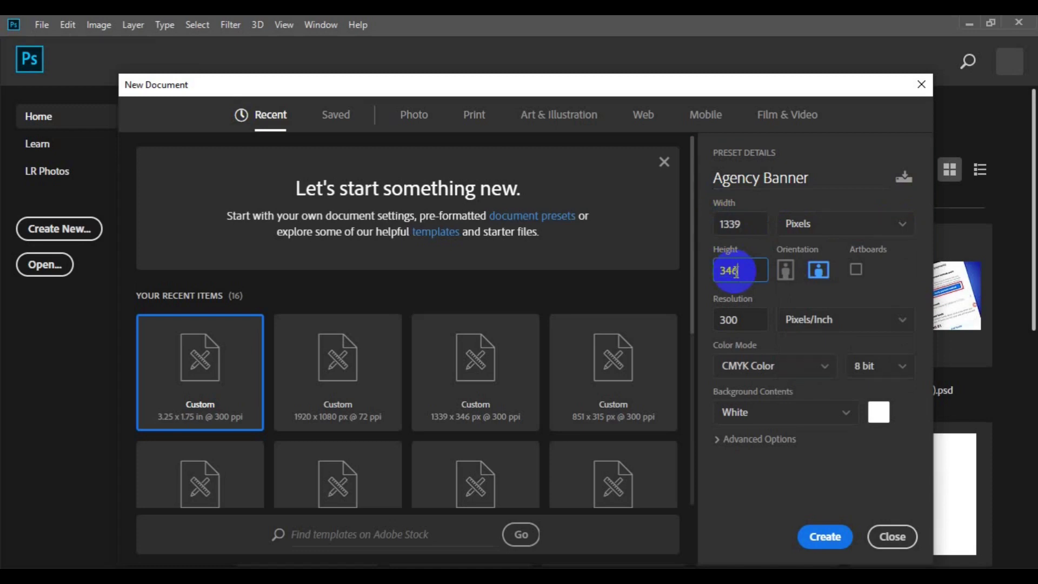
Step: Set the colour mode to RGB Color and create the document
click(748, 319)
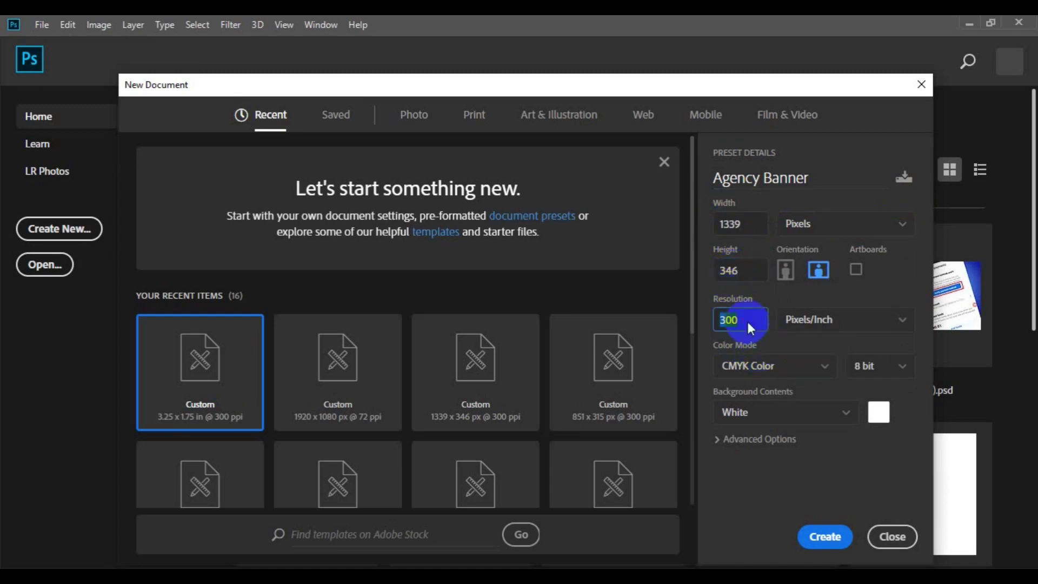
click(828, 368)
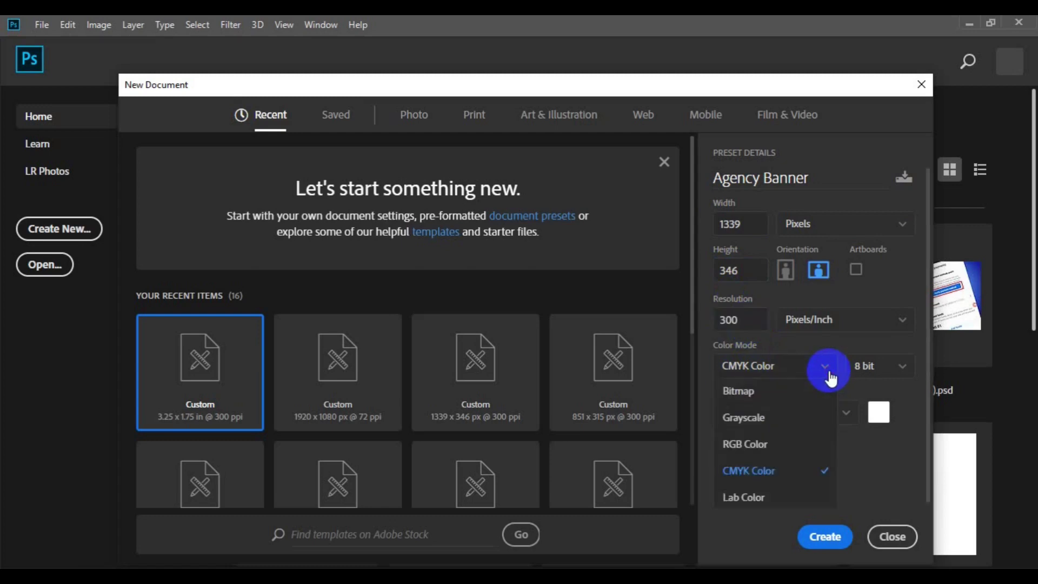
click(778, 443)
click(834, 541)
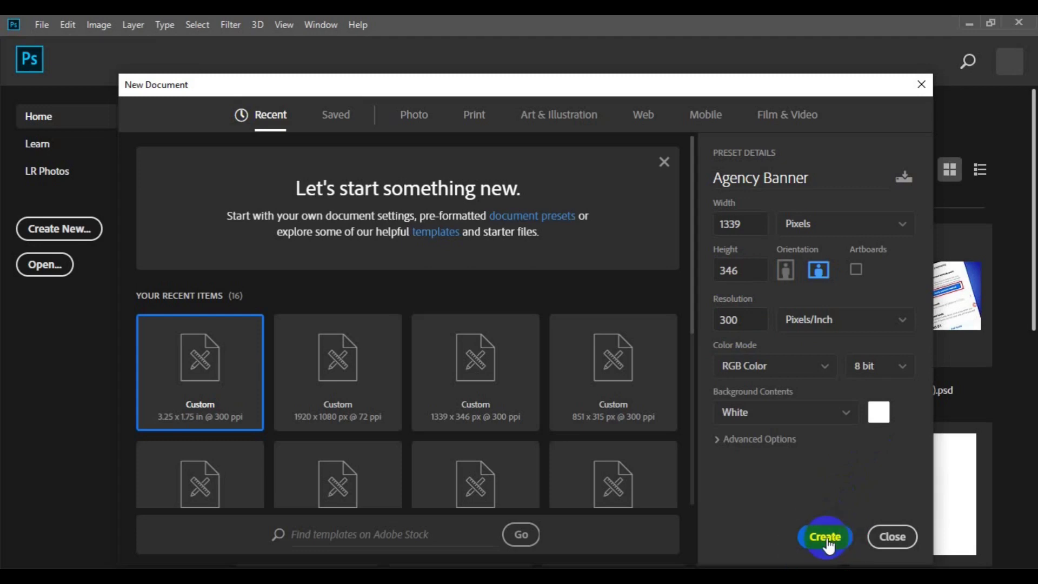
click(828, 541)
Step: Zoom out to 33.3% and choose the Rectangle Tool in Shape mode
key(ctrl)
key(ctrl+minus)
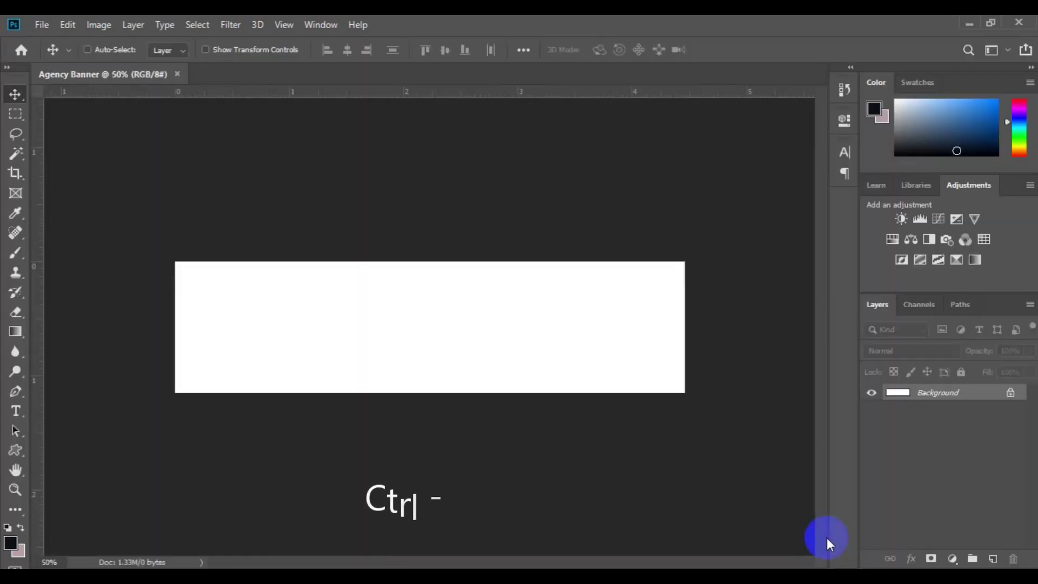
key(ctrl+minus)
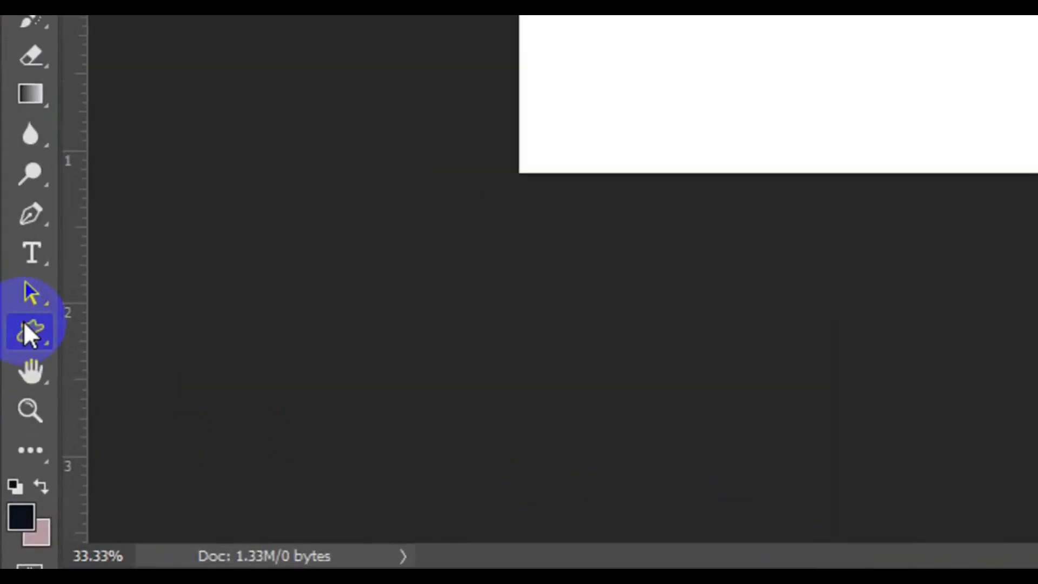
right_click(24, 324)
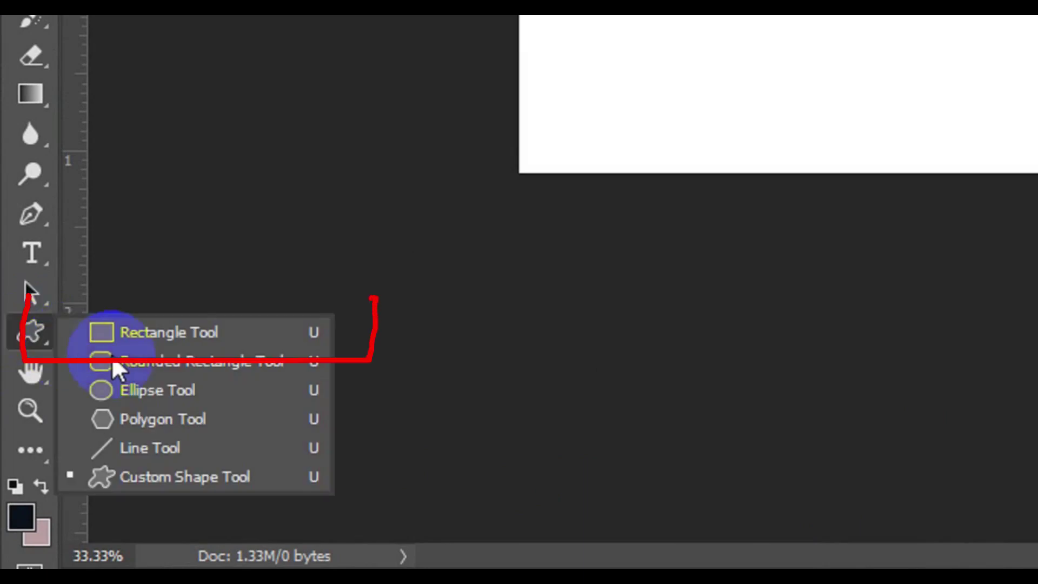
click(150, 335)
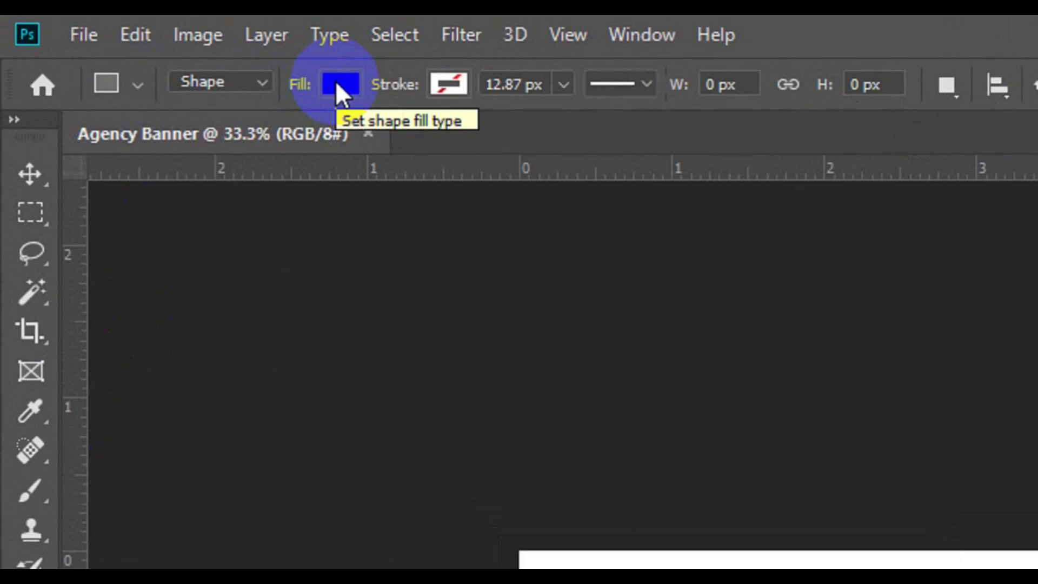
click(251, 89)
click(242, 105)
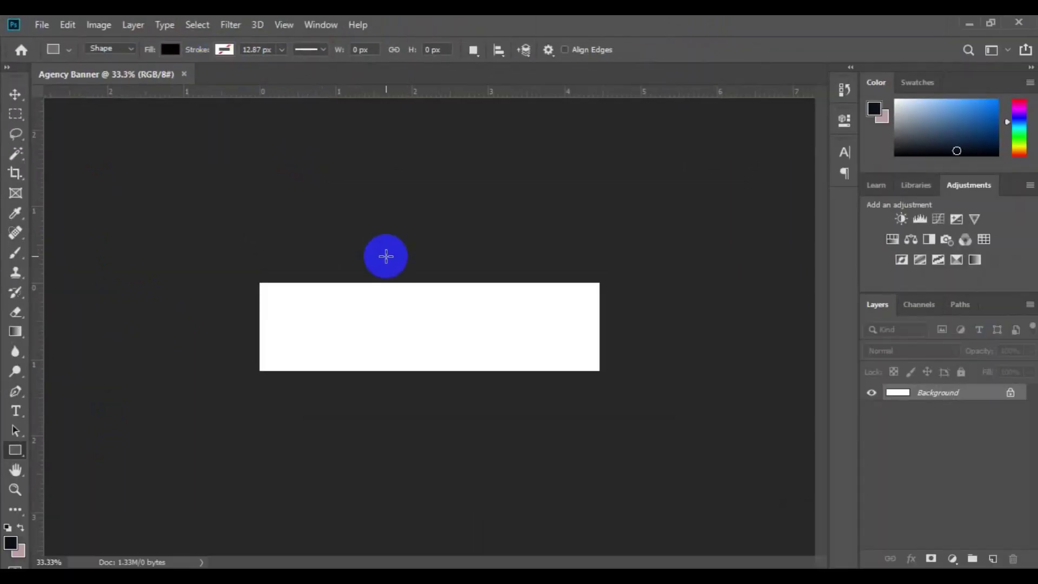
Step: Draw a tall black rectangle, rotate it -30°, and move it toward the banner's right
drag(386, 256, 424, 463)
key(v)
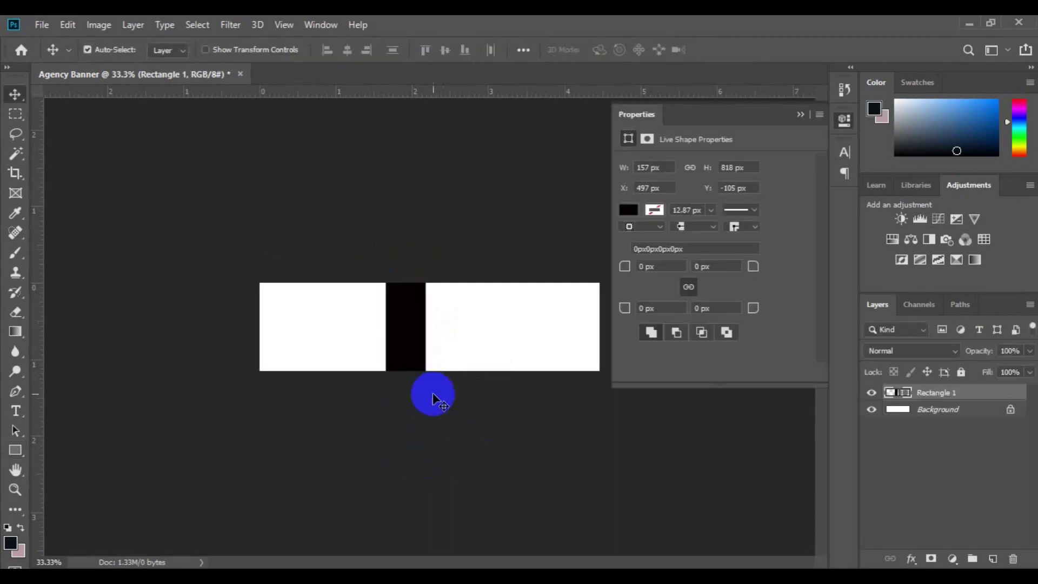
key(ctrl+t)
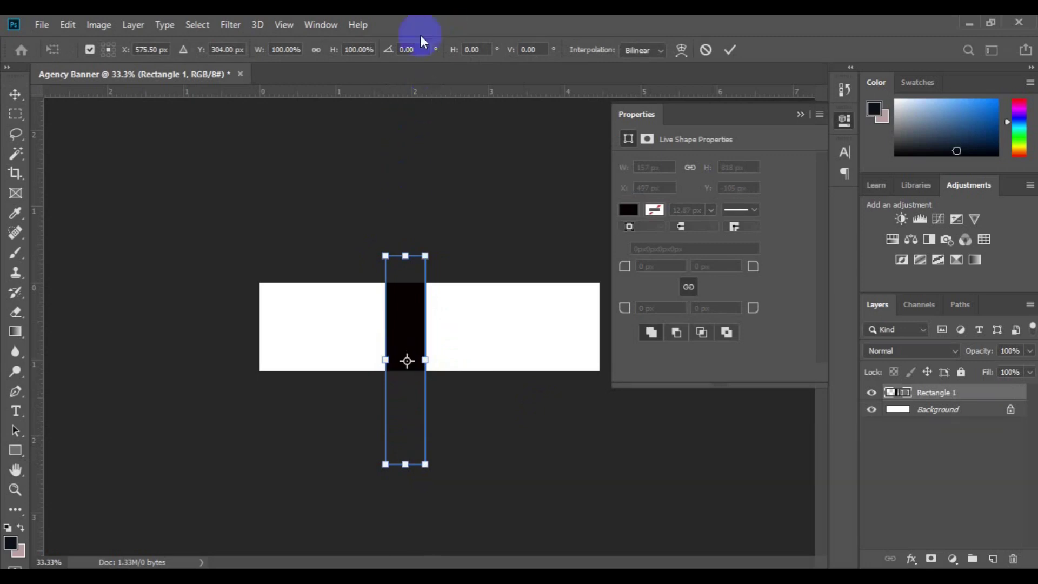
click(409, 49)
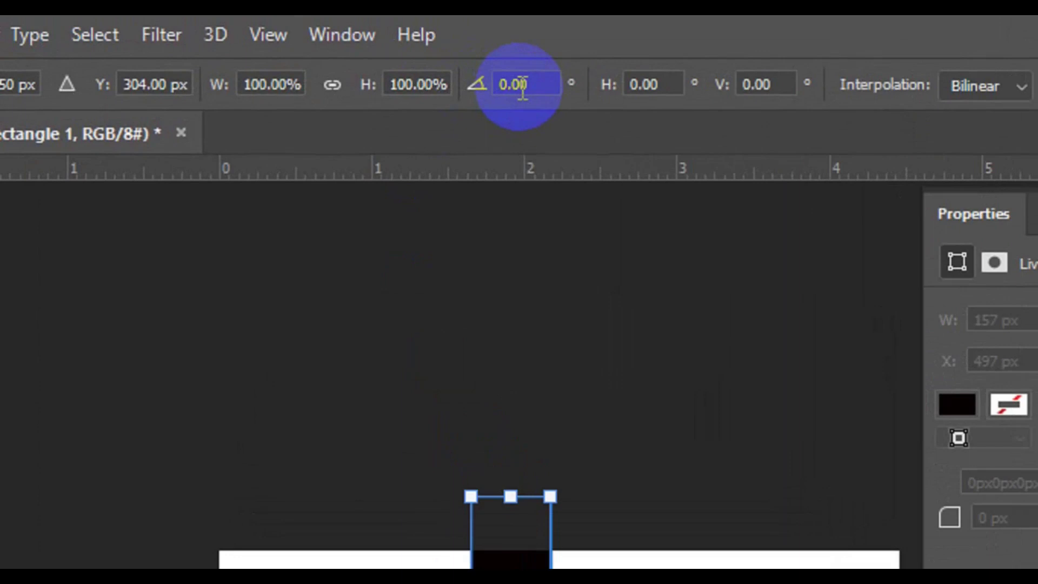
click(523, 87)
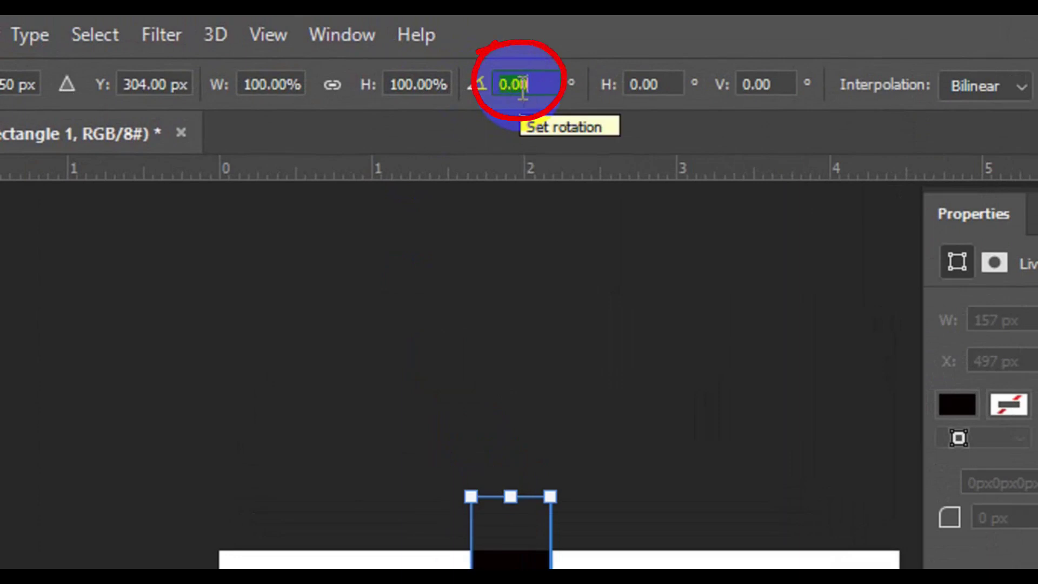
key(BackSpace)
text(-30)
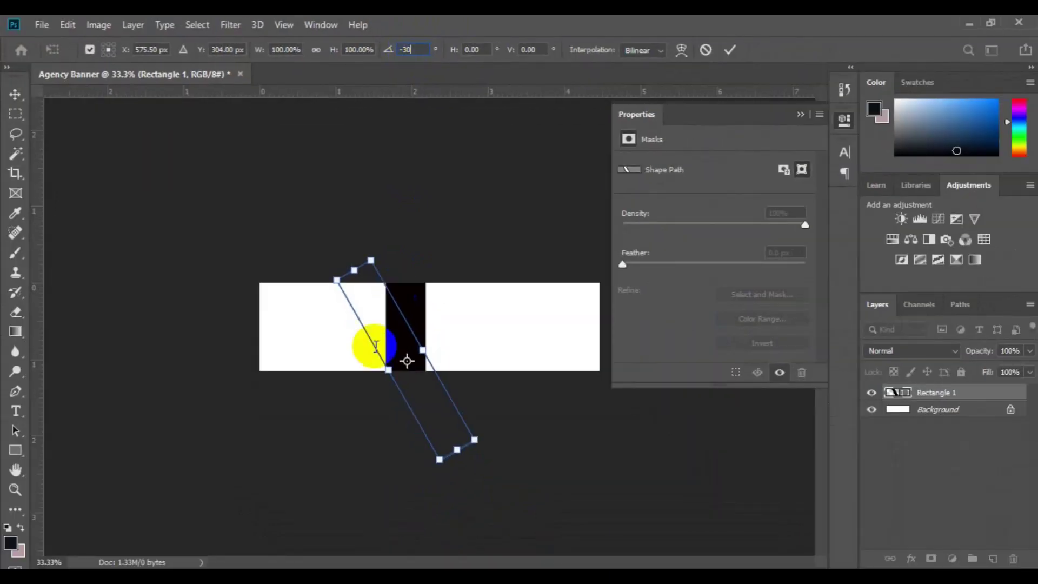
click(389, 349)
drag(390, 350, 503, 346)
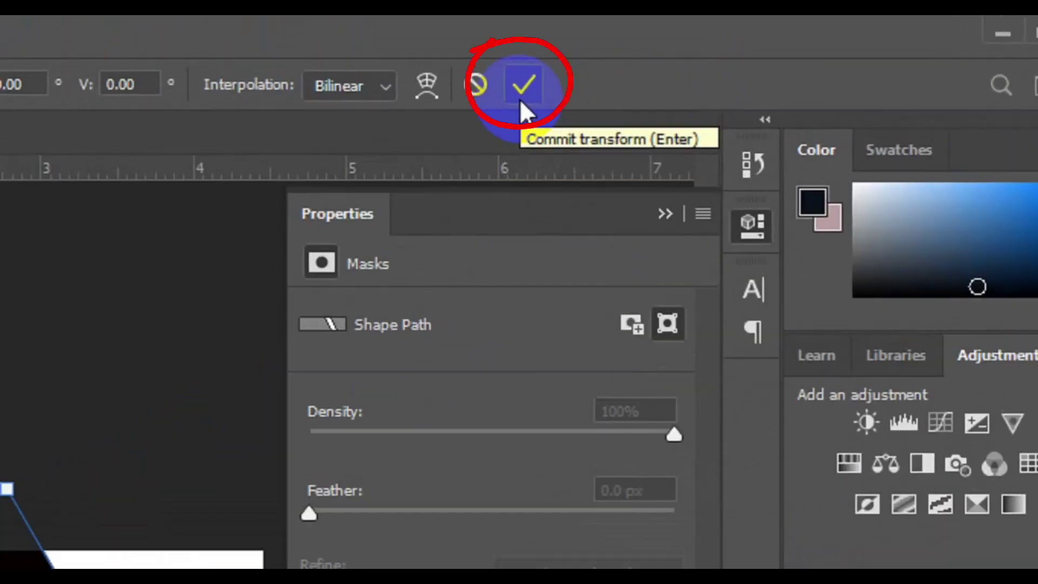
click(519, 97)
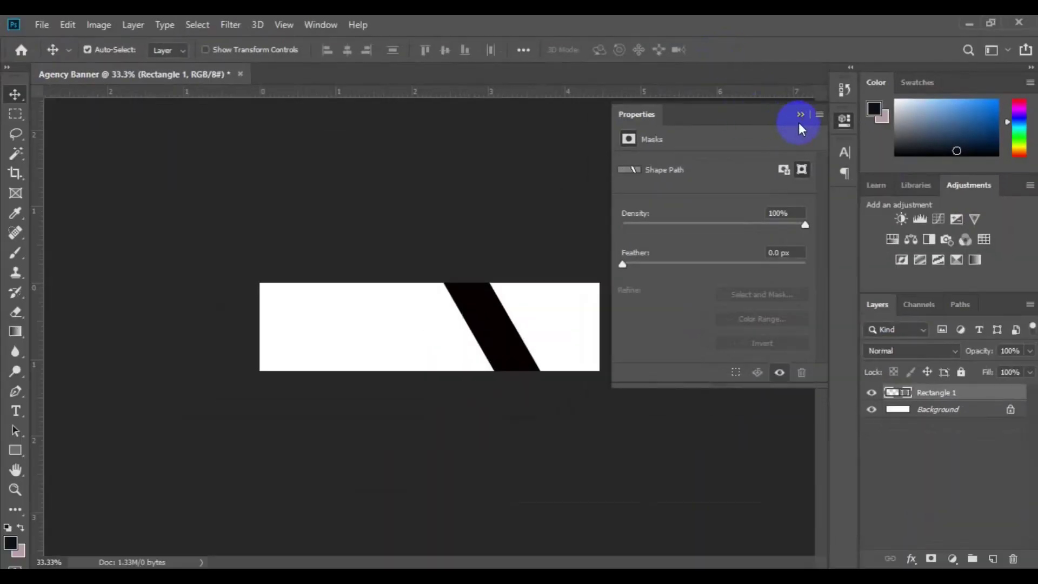
Step: Collapse the Properties panel and make the Background layer active
click(800, 115)
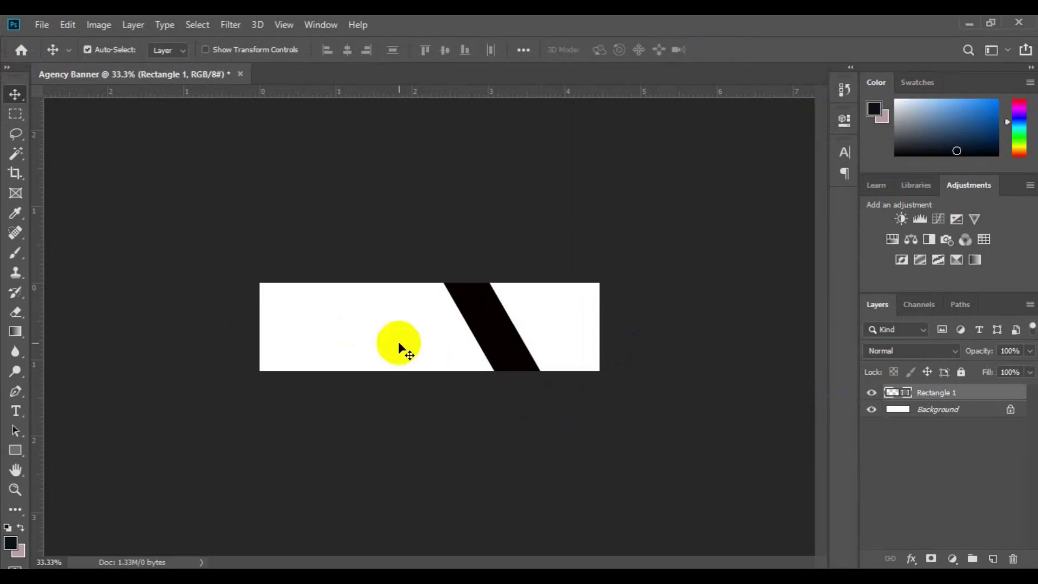
key(ctrl+j)
click(568, 465)
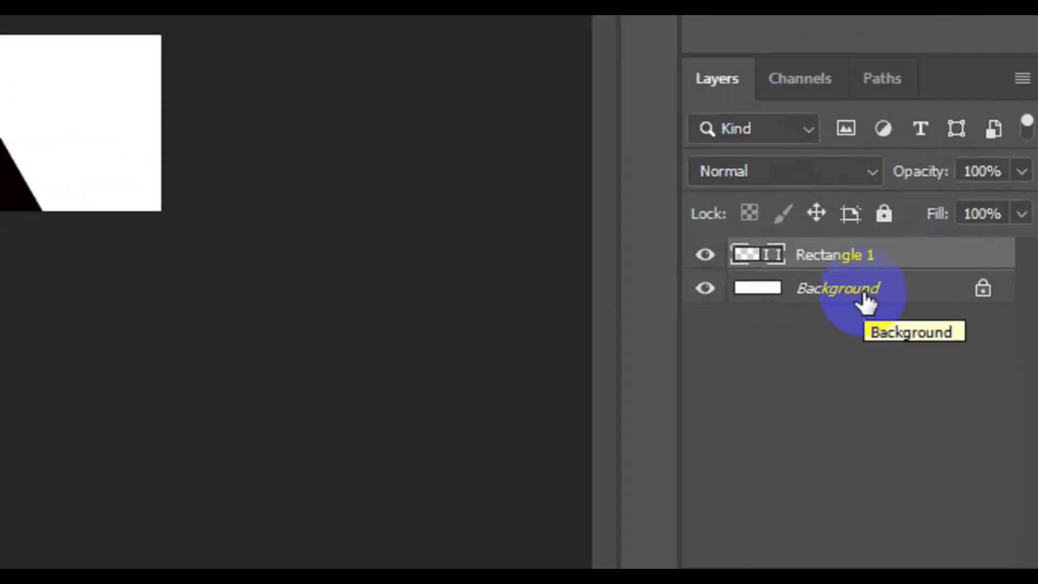
click(865, 300)
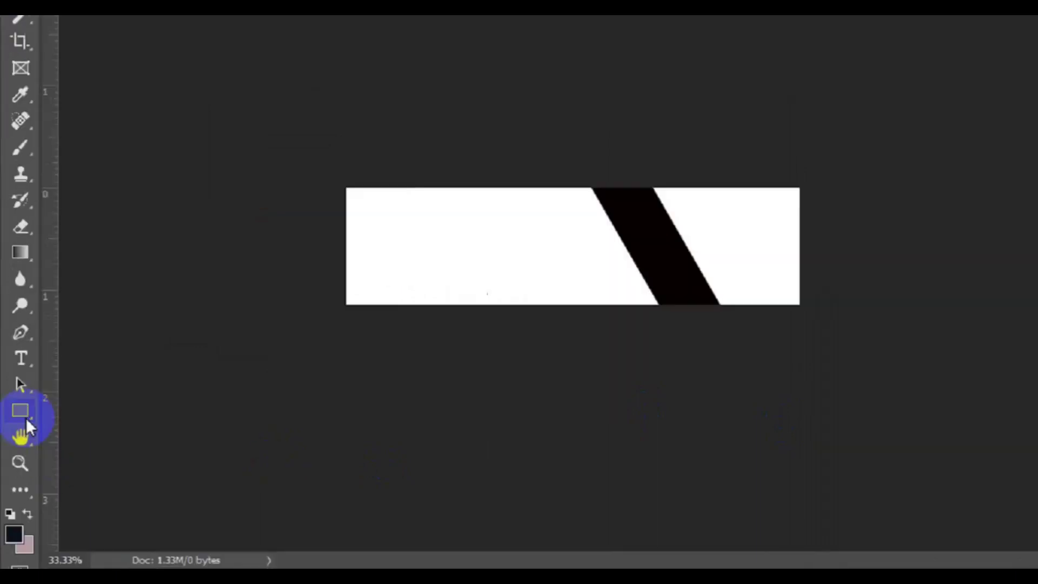
right_click(38, 343)
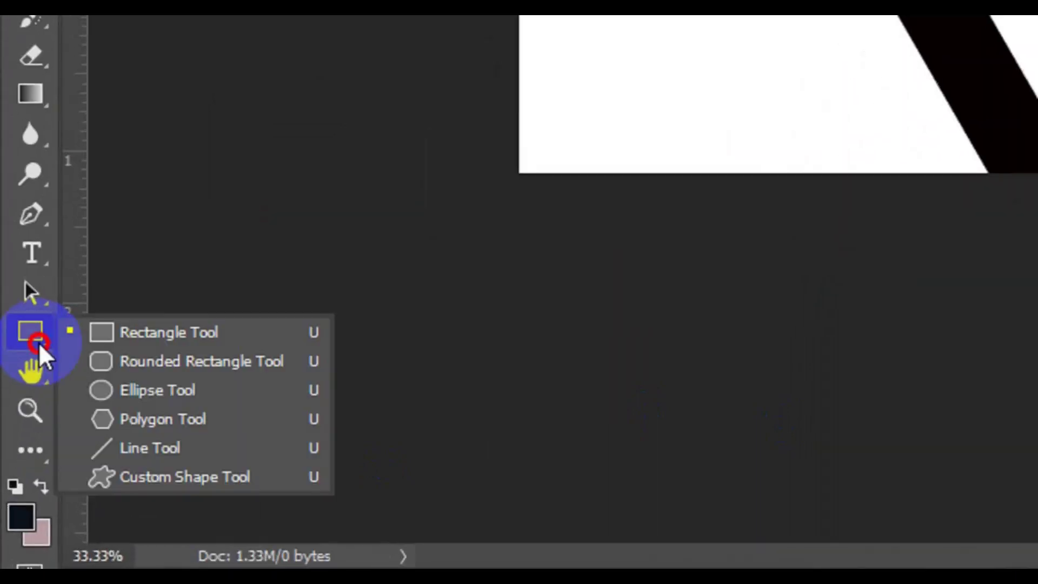
Step: Draw a grey custom-shape triangle, about 263 × 227 px, left of the black bar
click(151, 471)
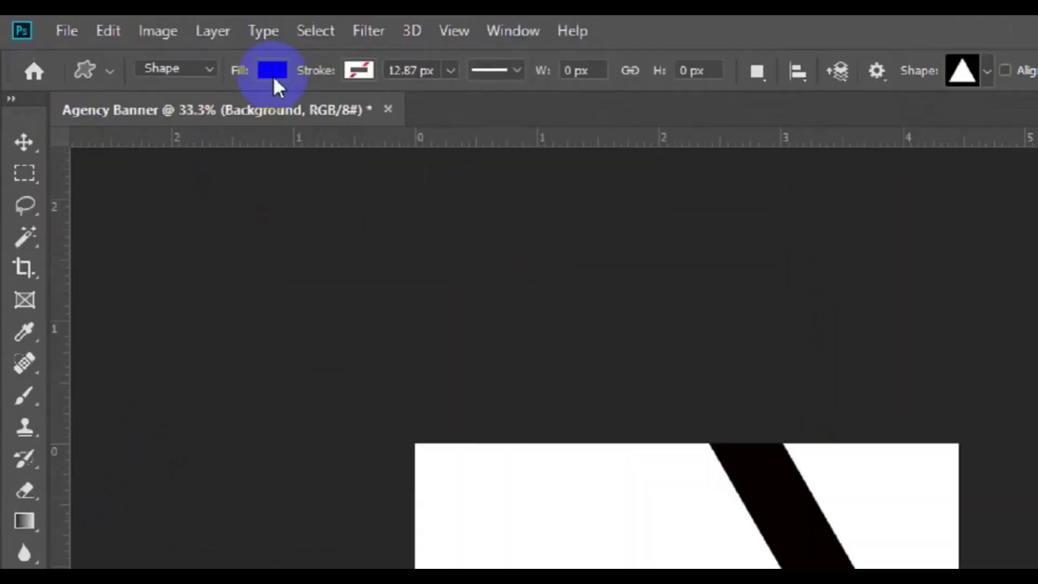
click(208, 69)
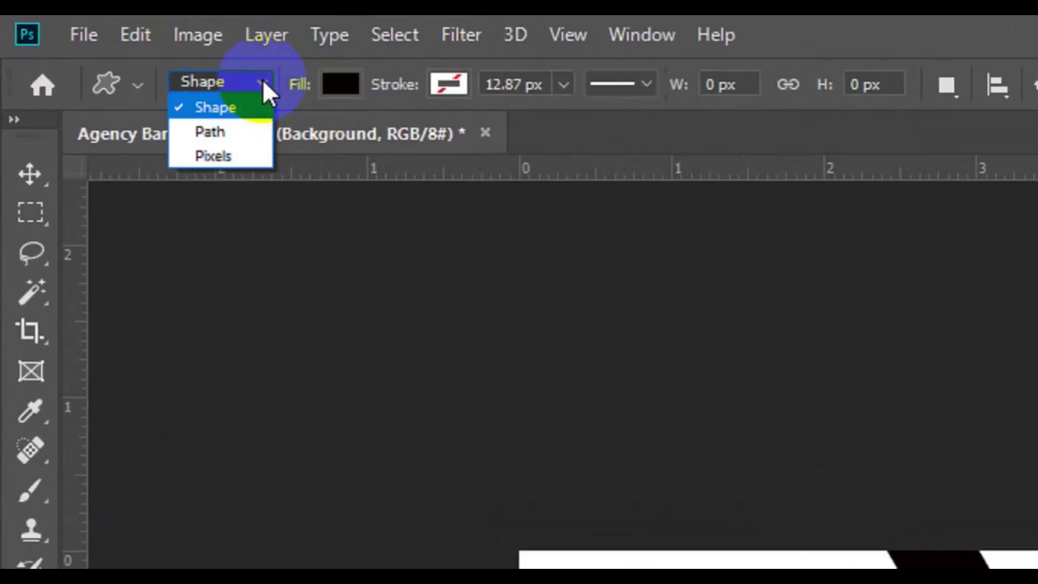
click(241, 112)
click(336, 82)
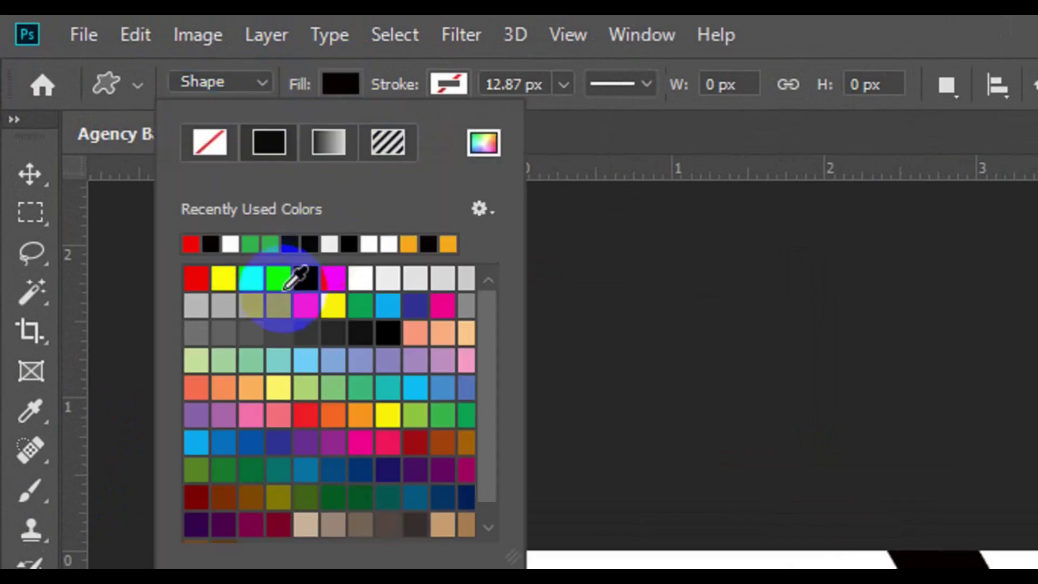
click(250, 307)
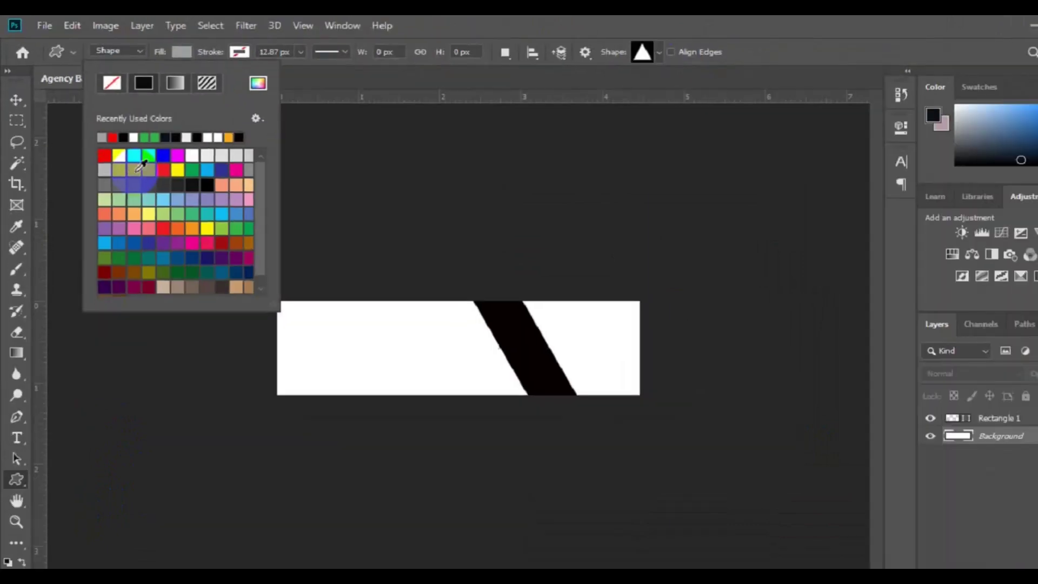
click(348, 238)
key(shift)
drag(377, 302, 411, 330)
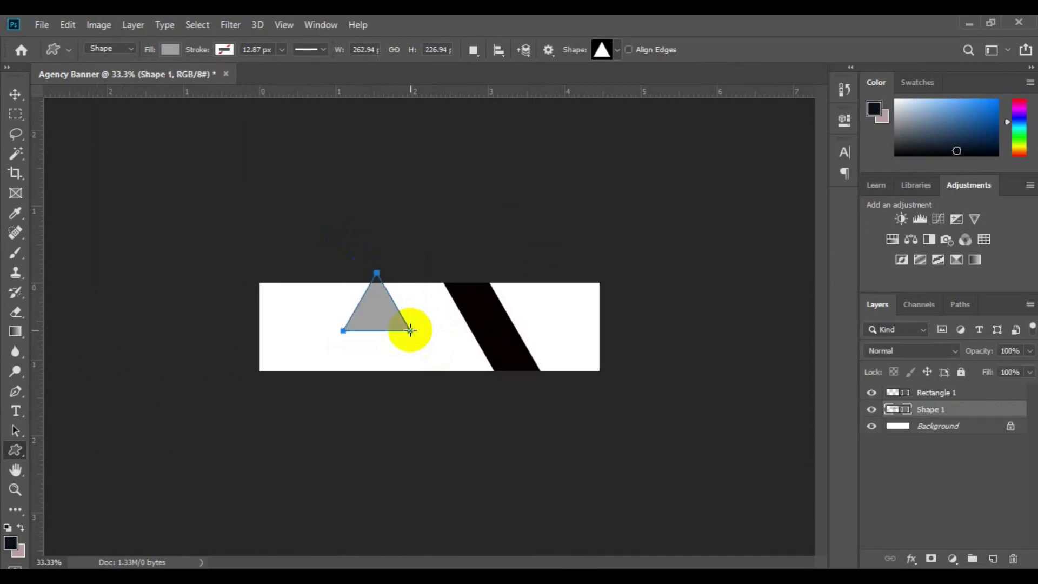
click(18, 99)
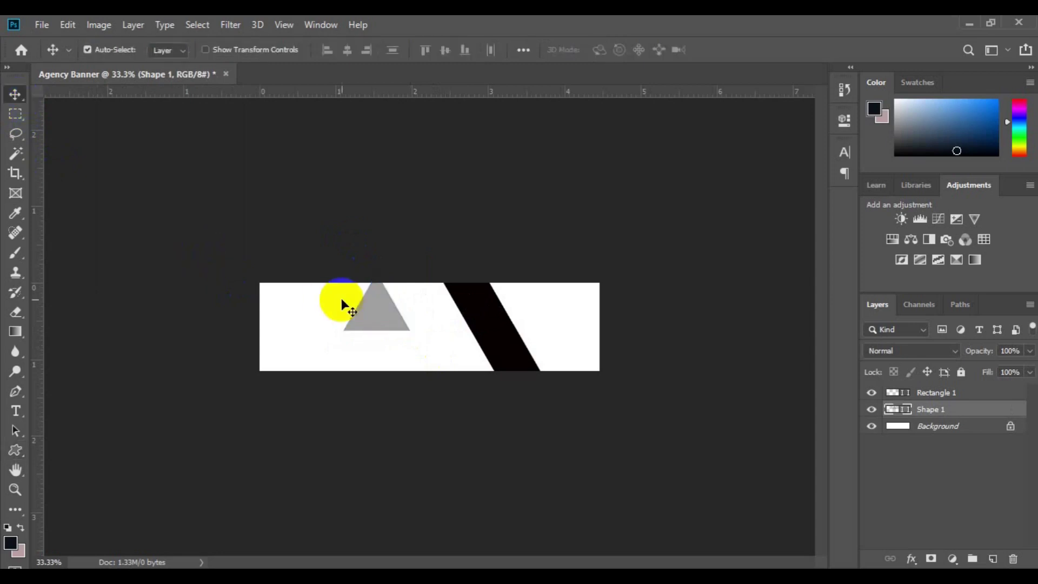
Step: Move the grey triangle down to the banner's bottom edge and select the Background layer
drag(465, 341, 480, 361)
drag(479, 361, 480, 361)
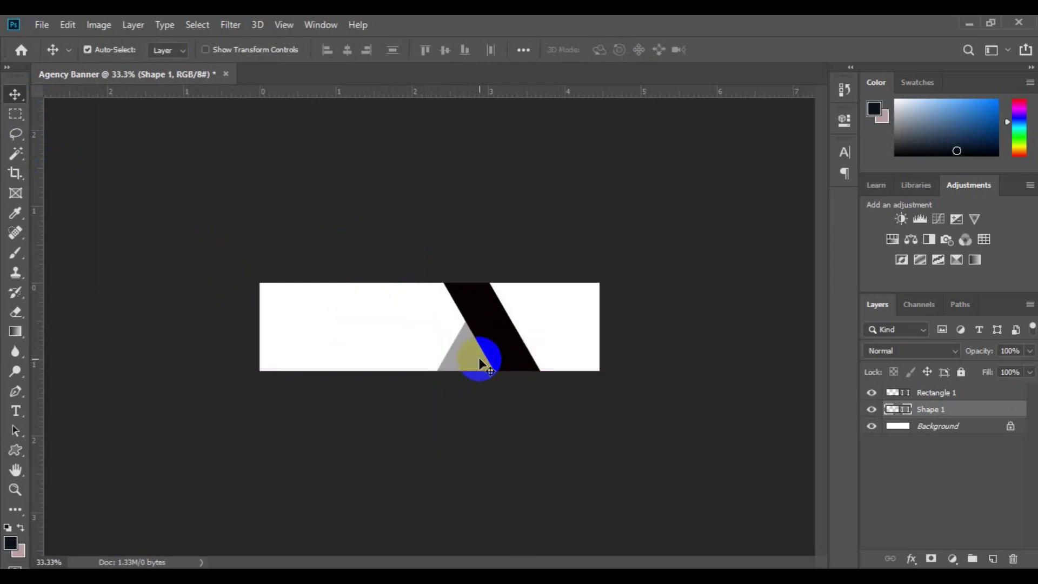
key(ctrl)
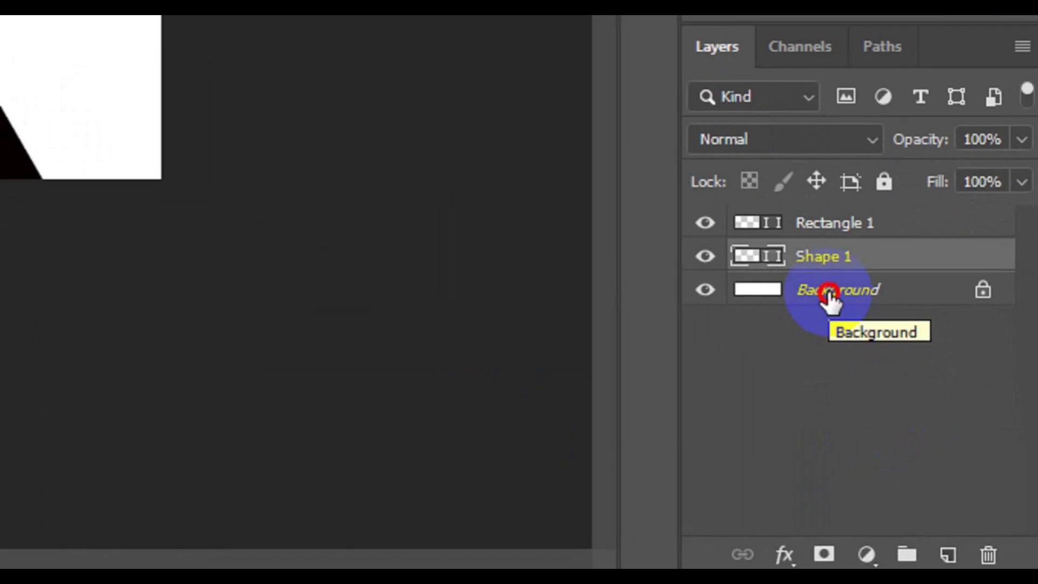
click(827, 292)
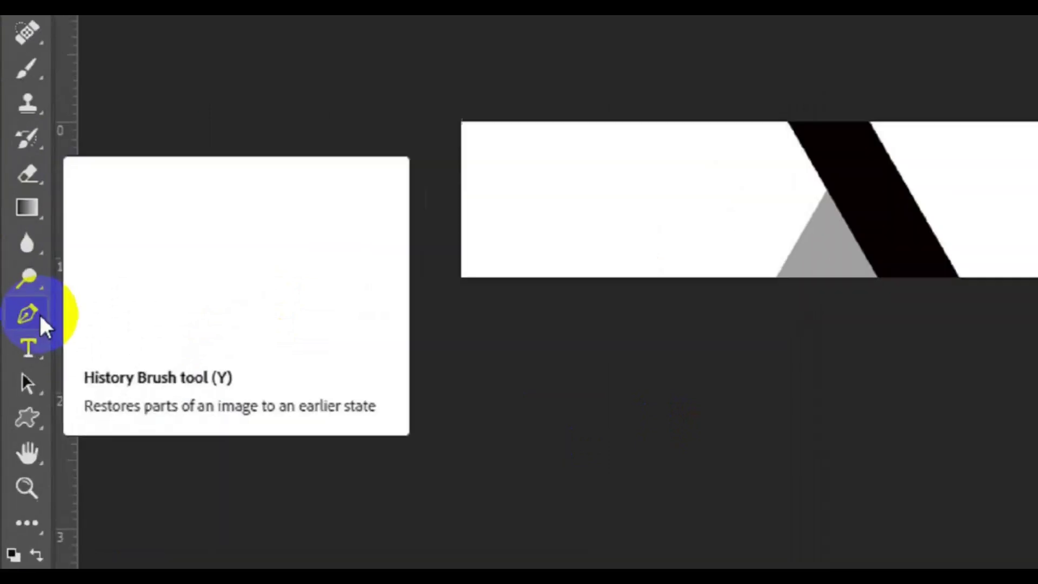
Step: Set up the Pen Tool in Shape mode with a light blue fill
click(40, 319)
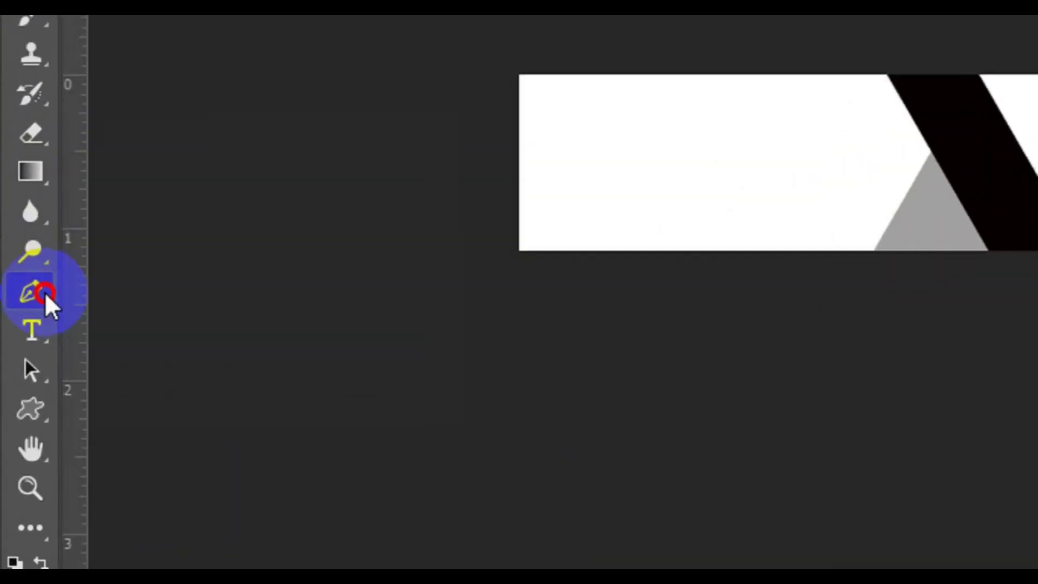
drag(45, 295, 116, 315)
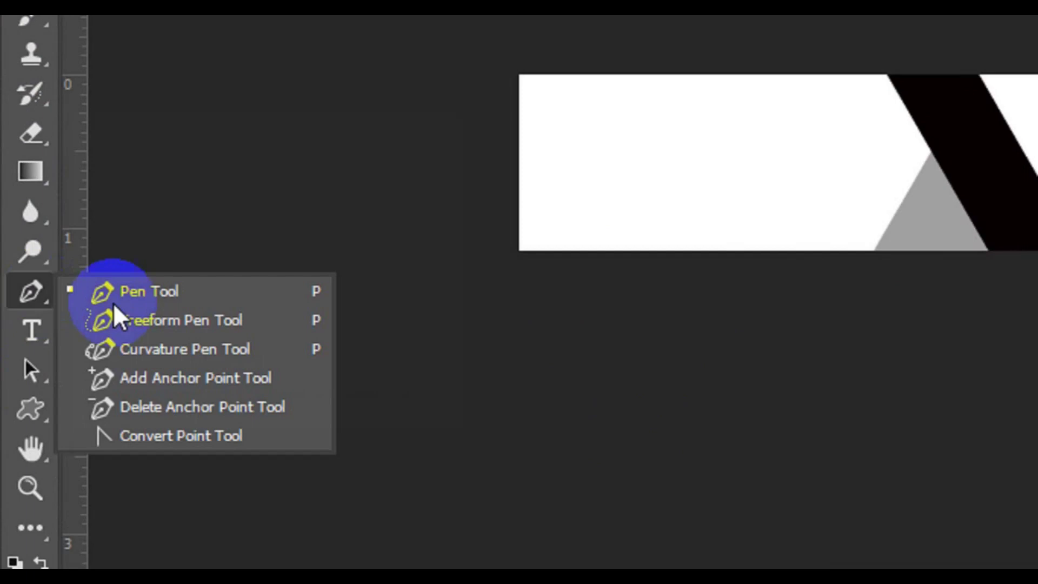
click(116, 319)
click(38, 296)
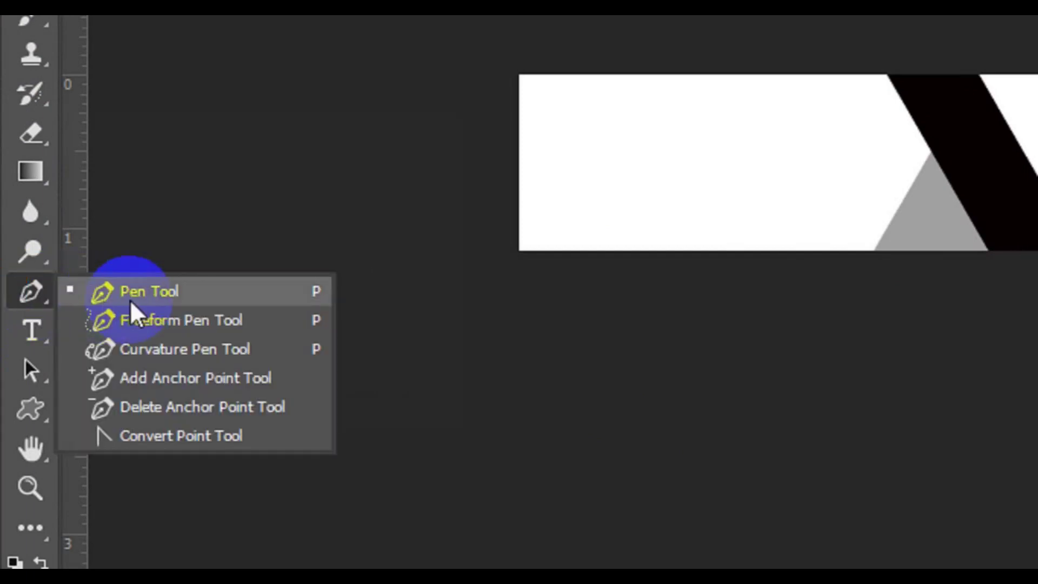
drag(131, 303, 130, 306)
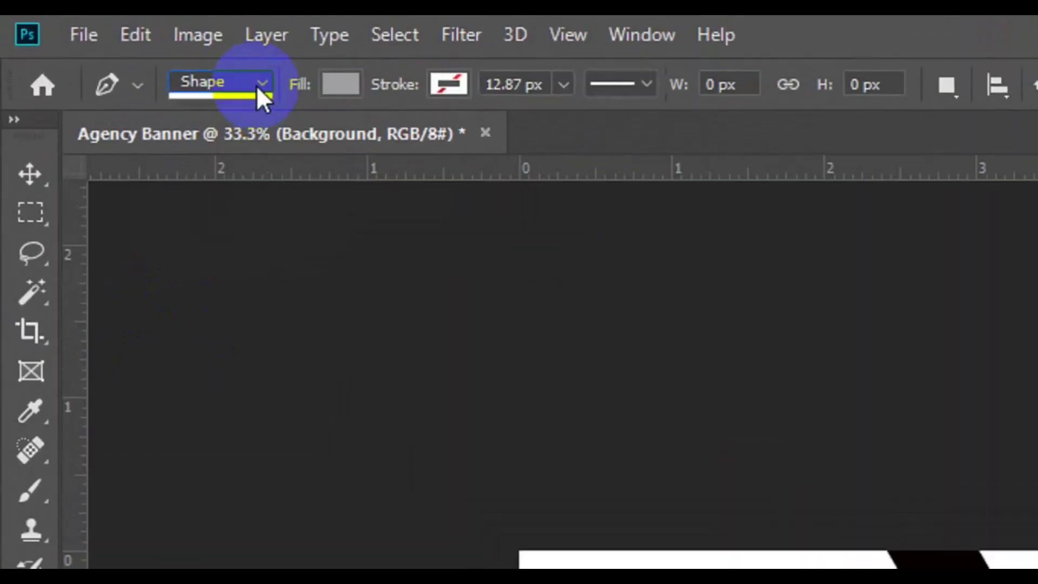
click(256, 86)
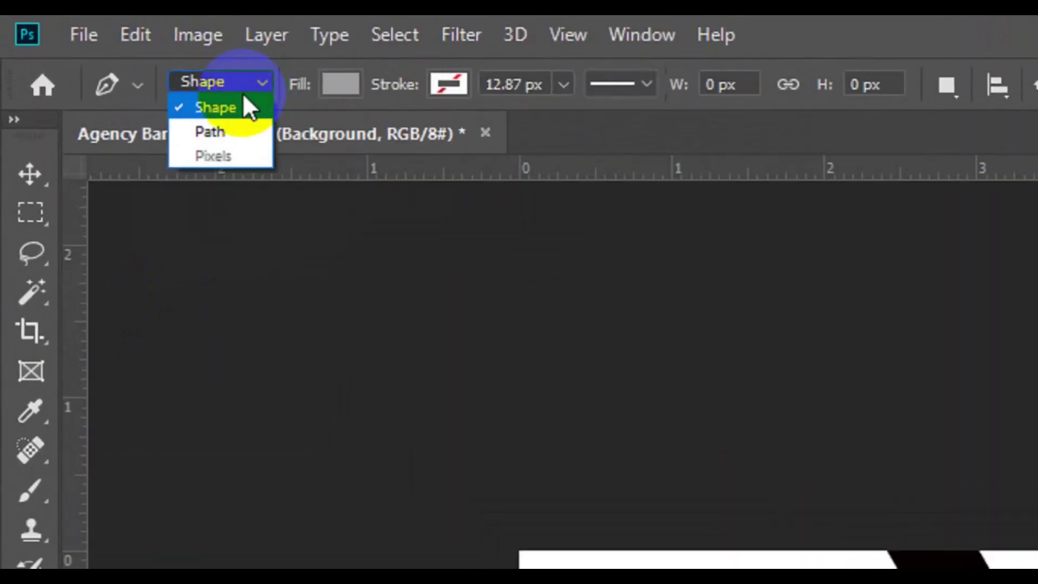
click(240, 97)
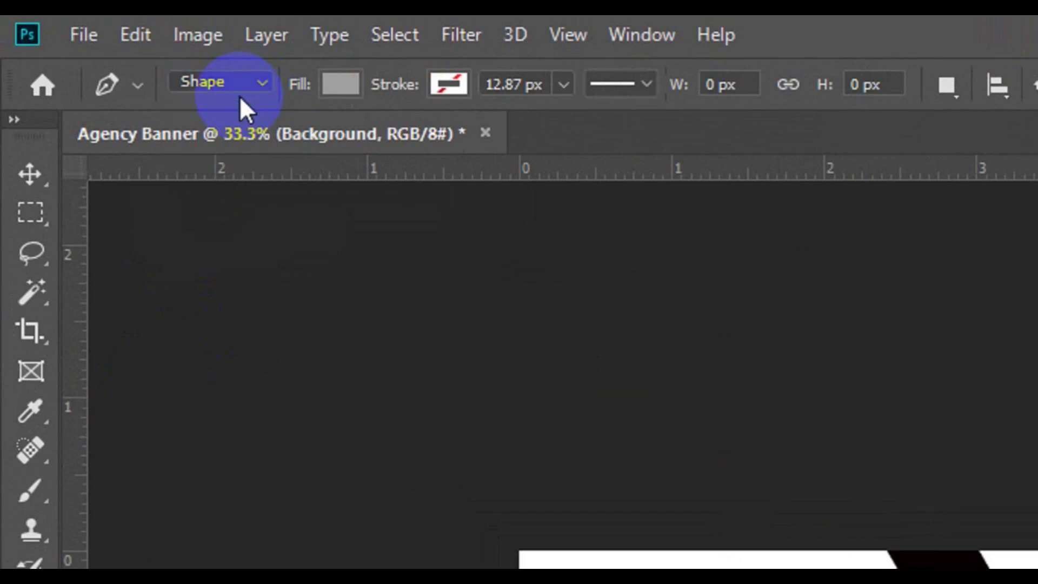
click(339, 89)
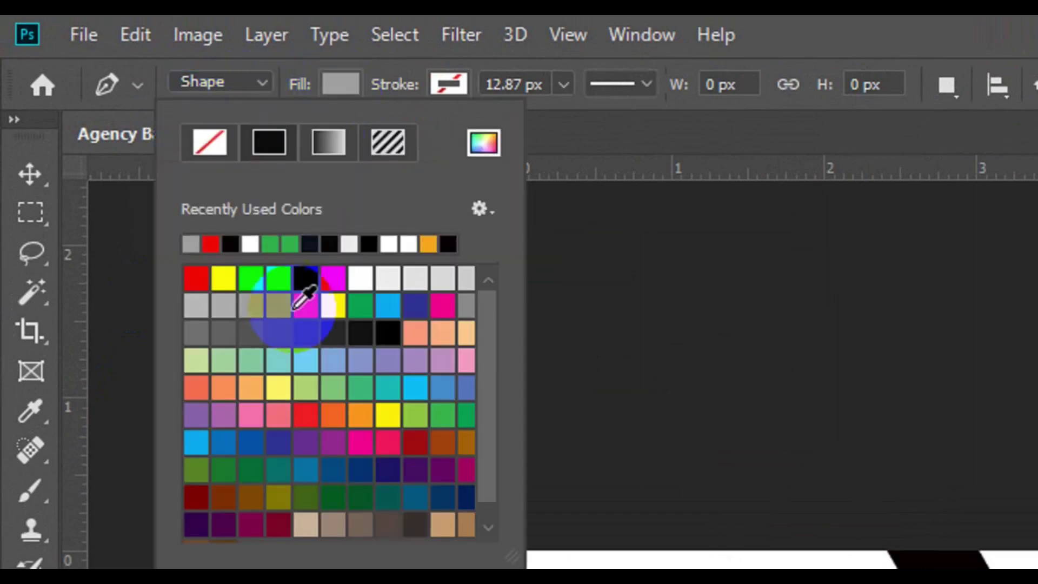
click(331, 360)
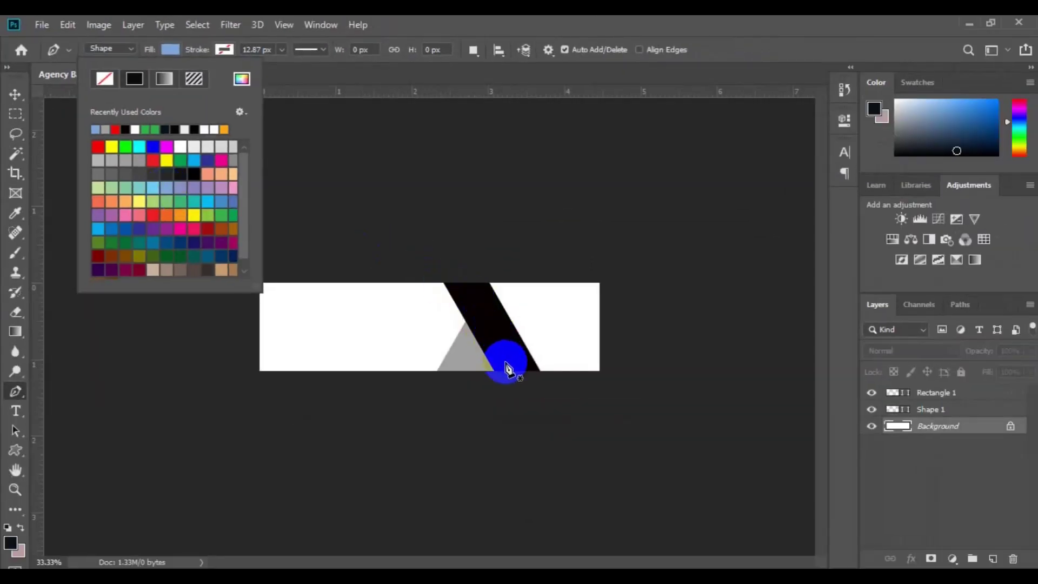
Step: Outline a light blue shape covering the banner left of the black stripe
click(452, 265)
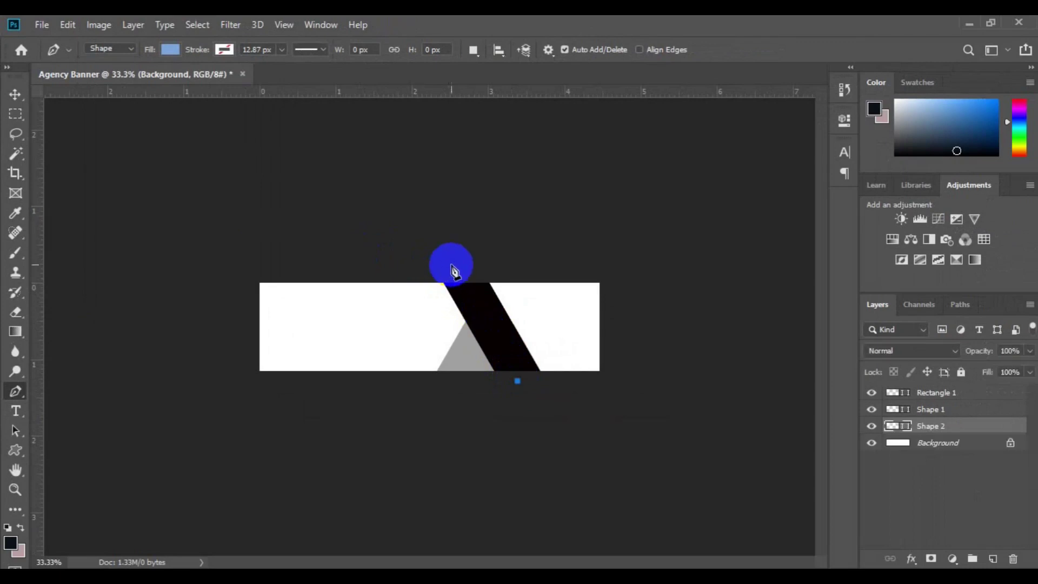
click(219, 249)
click(262, 405)
click(441, 395)
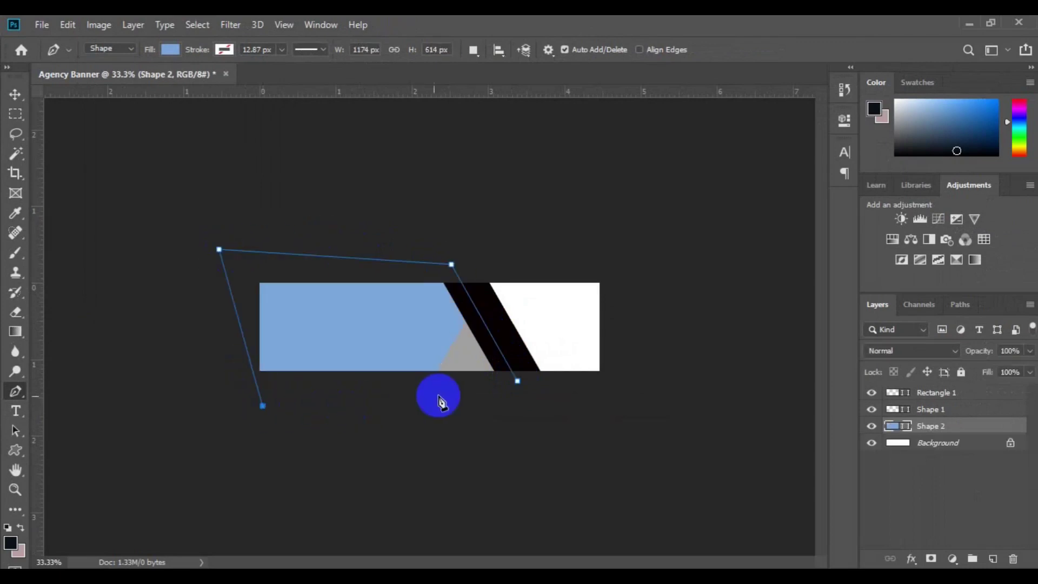
click(518, 381)
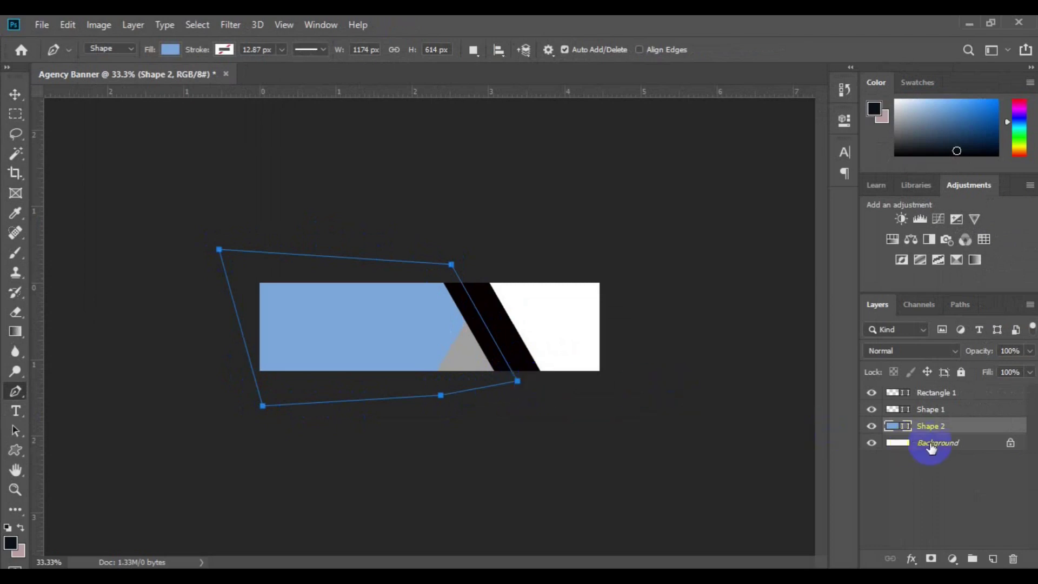
key(Return)
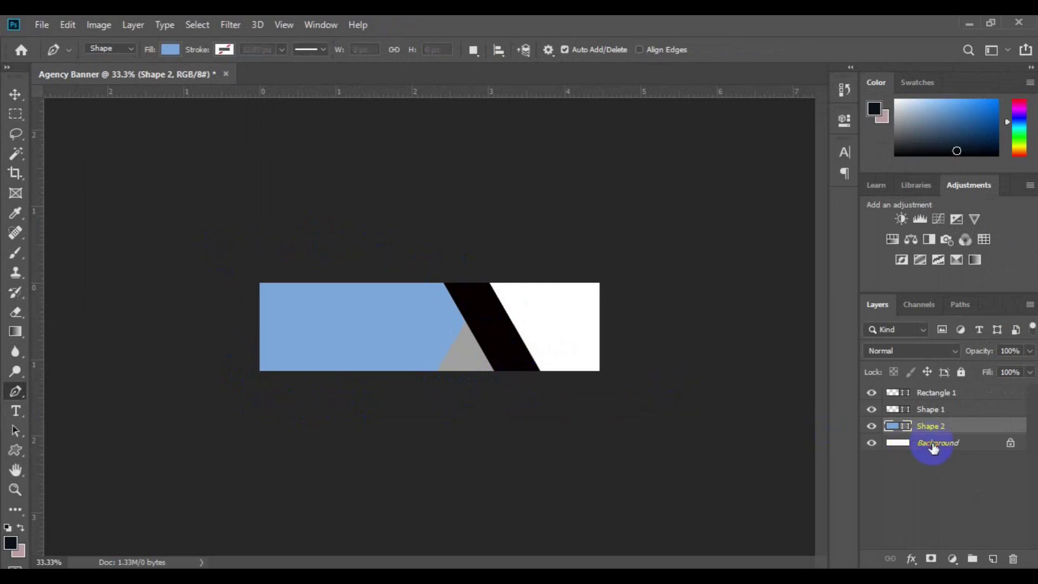
Step: Outline a second light blue shape covering the banner right of the stripe
click(934, 449)
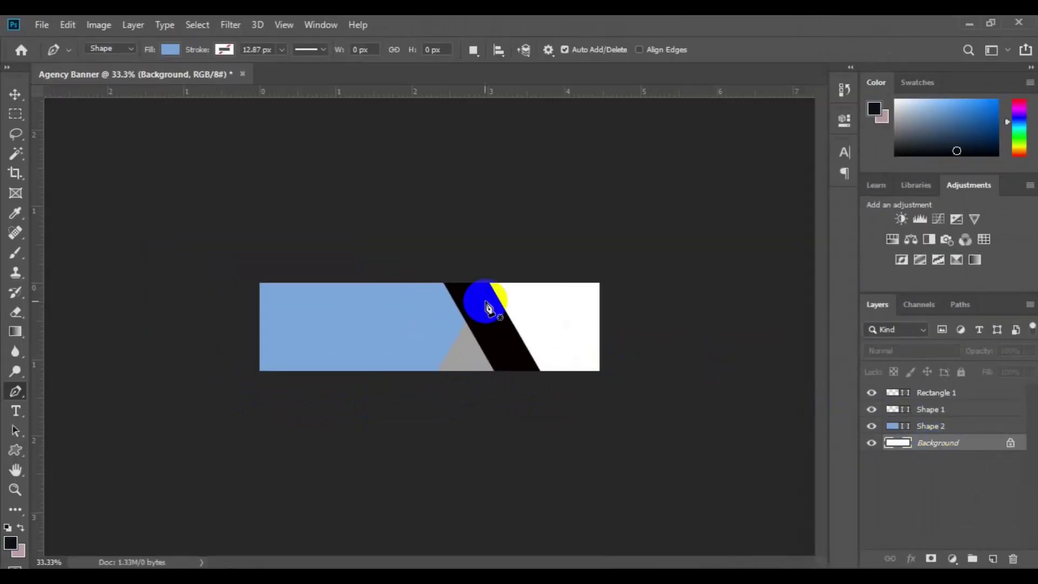
click(474, 277)
click(525, 373)
click(579, 411)
click(646, 337)
click(610, 252)
click(512, 252)
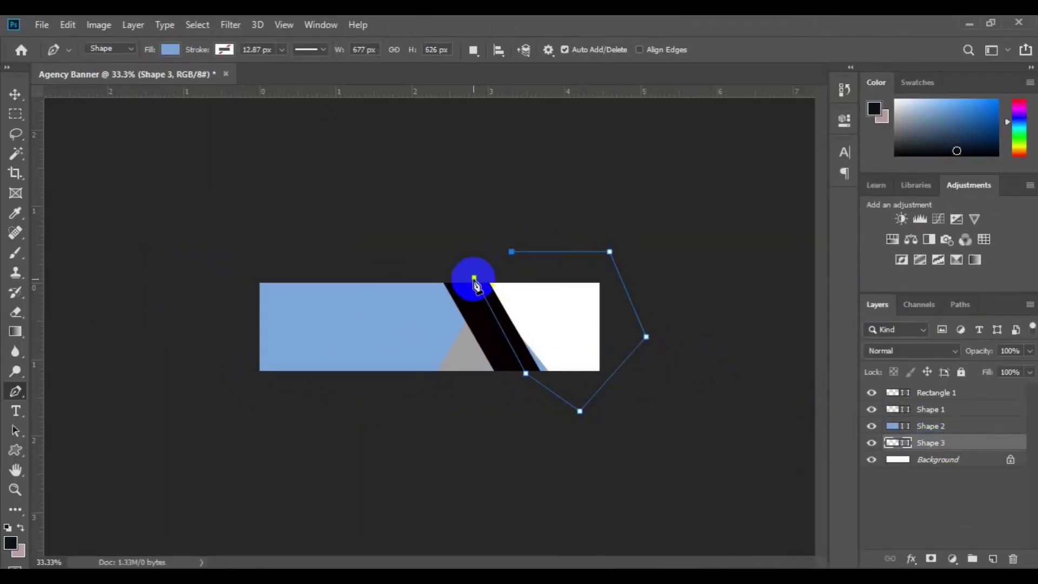
click(474, 277)
click(13, 95)
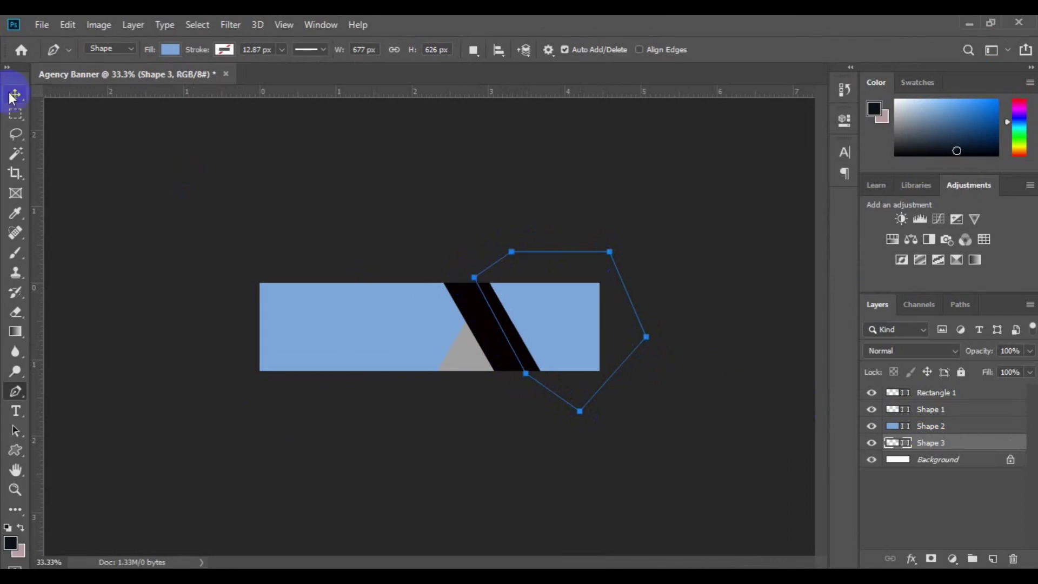
click(13, 96)
click(506, 316)
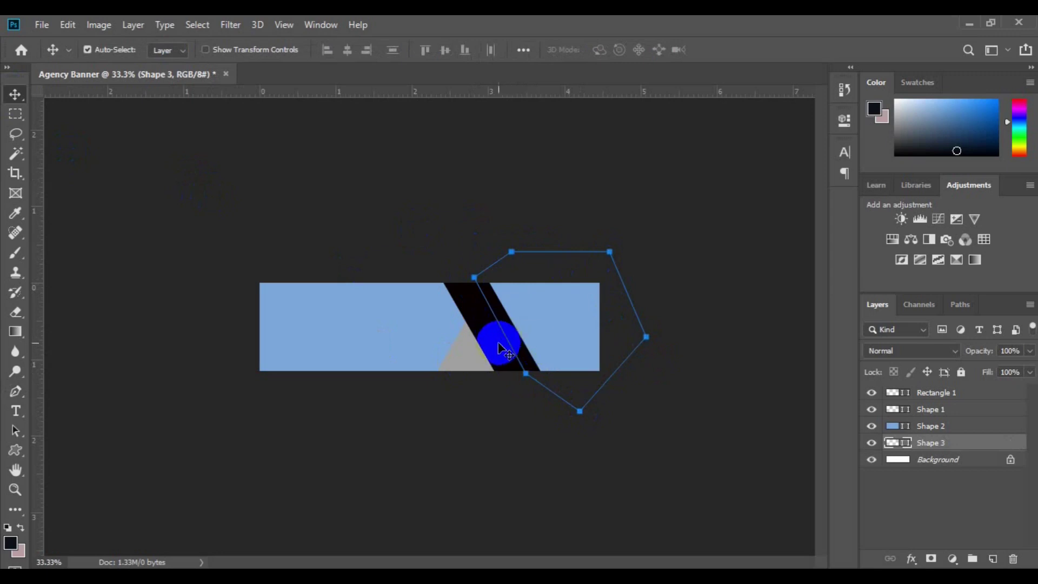
Step: Change the Rectangle 1 stripe's fill from black to yellow #f3bc13
click(500, 344)
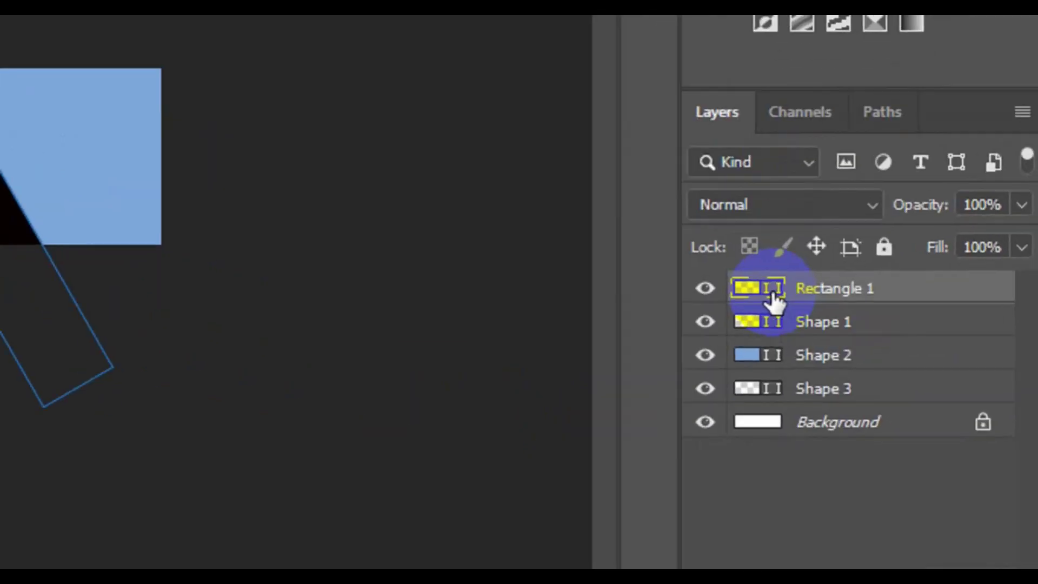
double_click(773, 299)
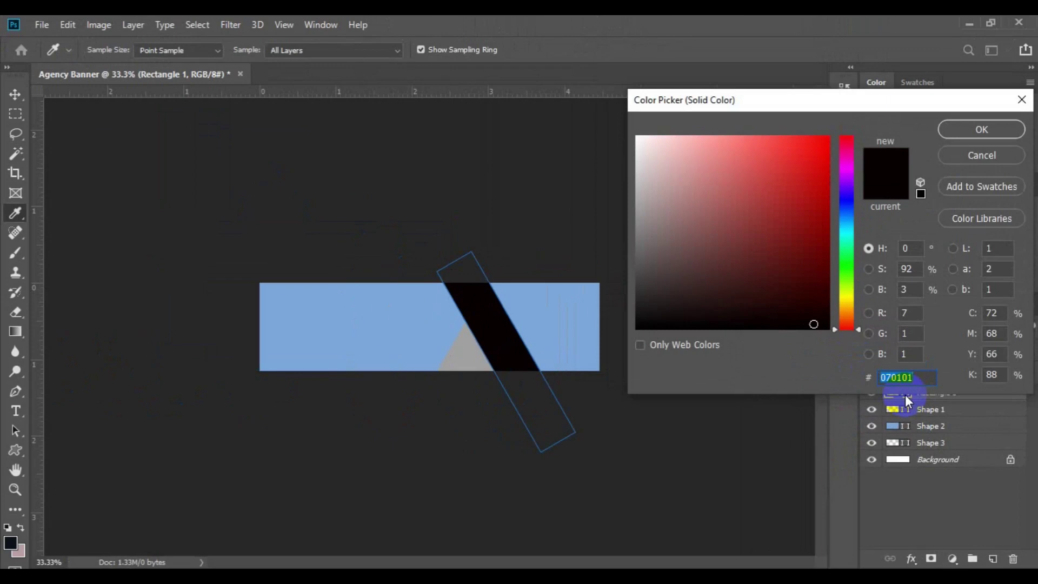
click(919, 381)
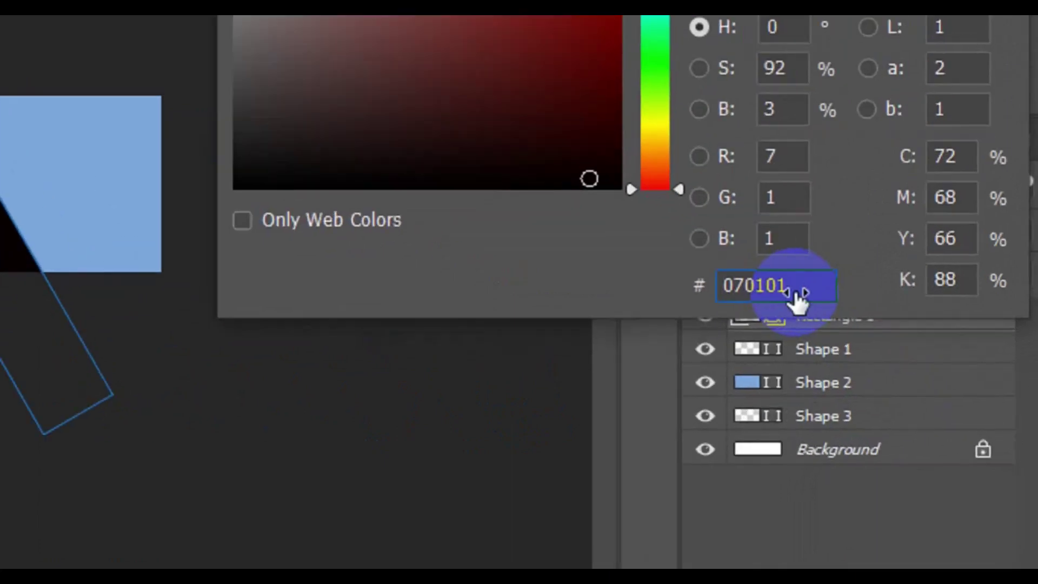
double_click(918, 382)
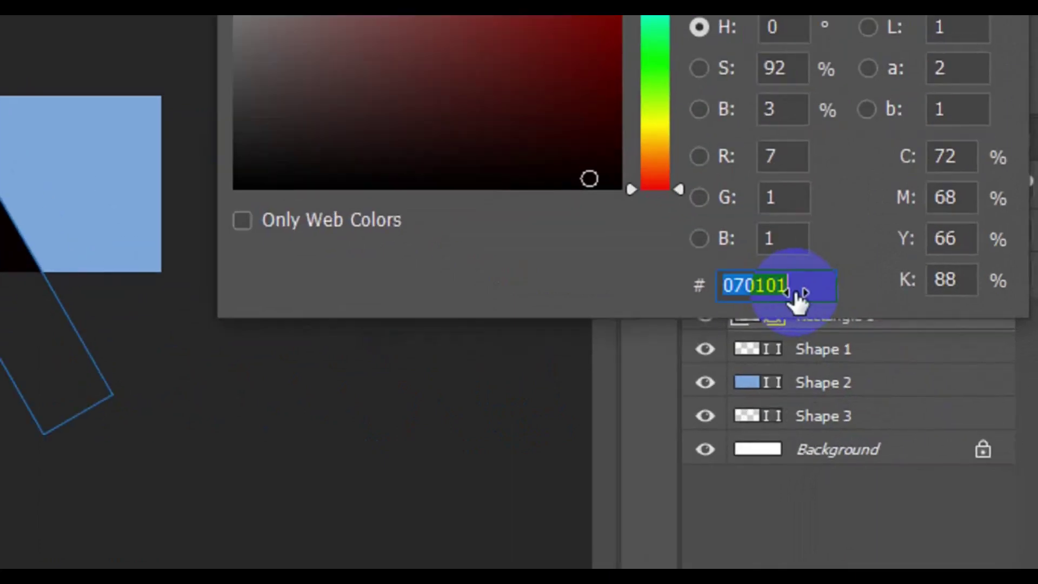
text(f3bc13)
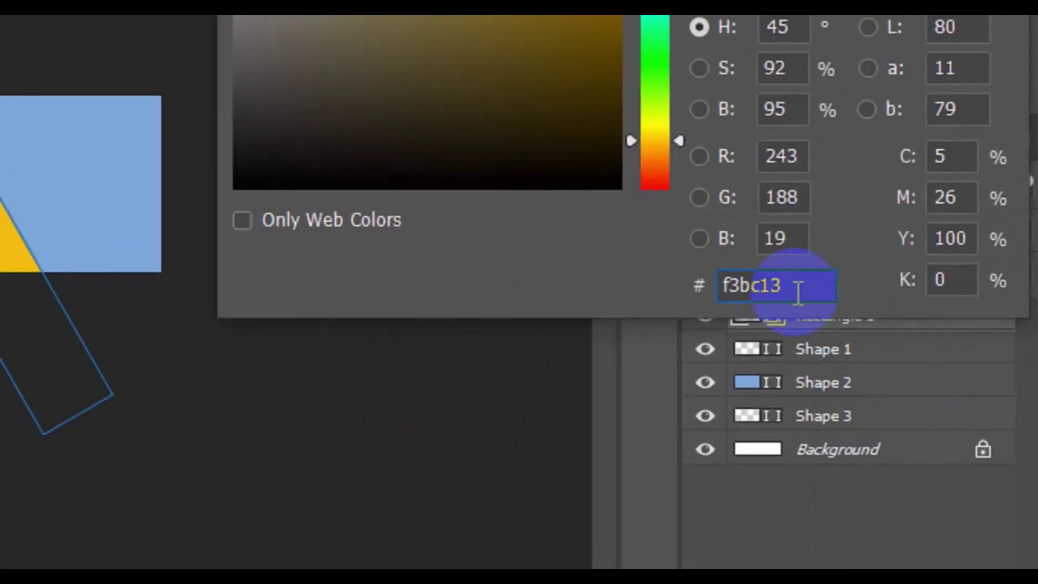
drag(798, 292, 722, 295)
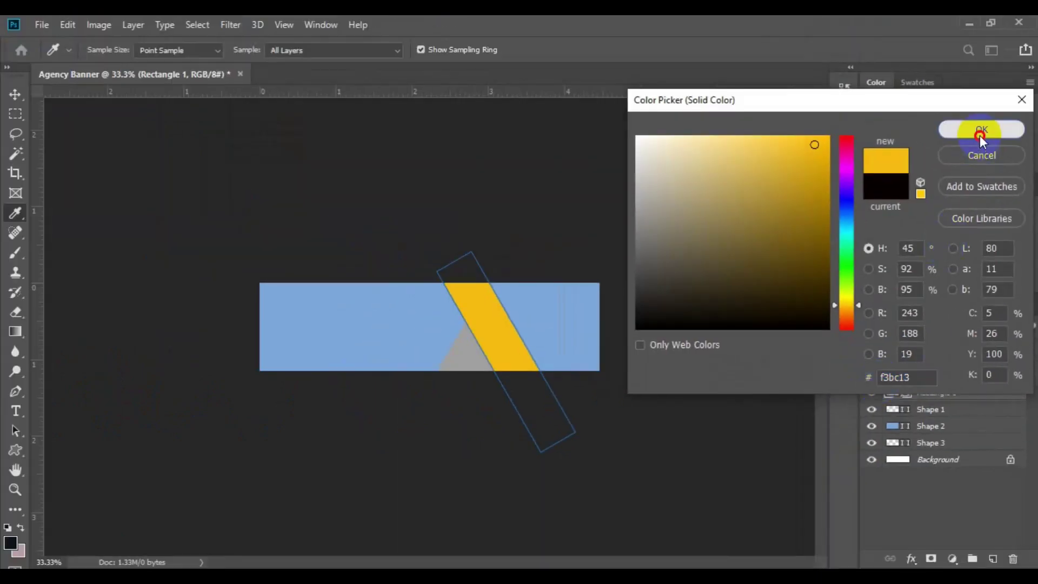
click(980, 135)
click(215, 355)
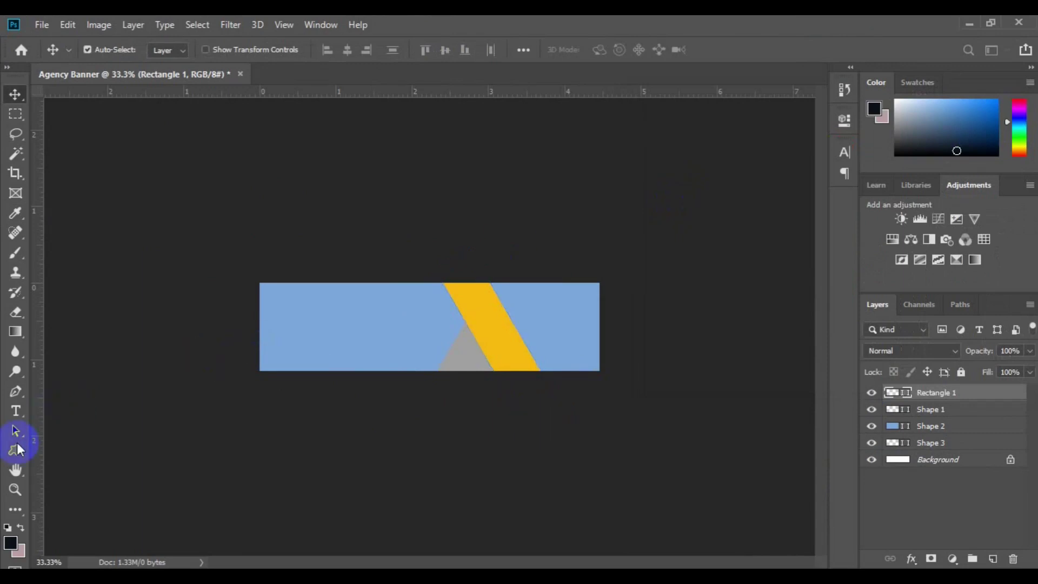
Step: Give the yellow stripe a white stroke 15.60 px wide
drag(18, 451, 54, 446)
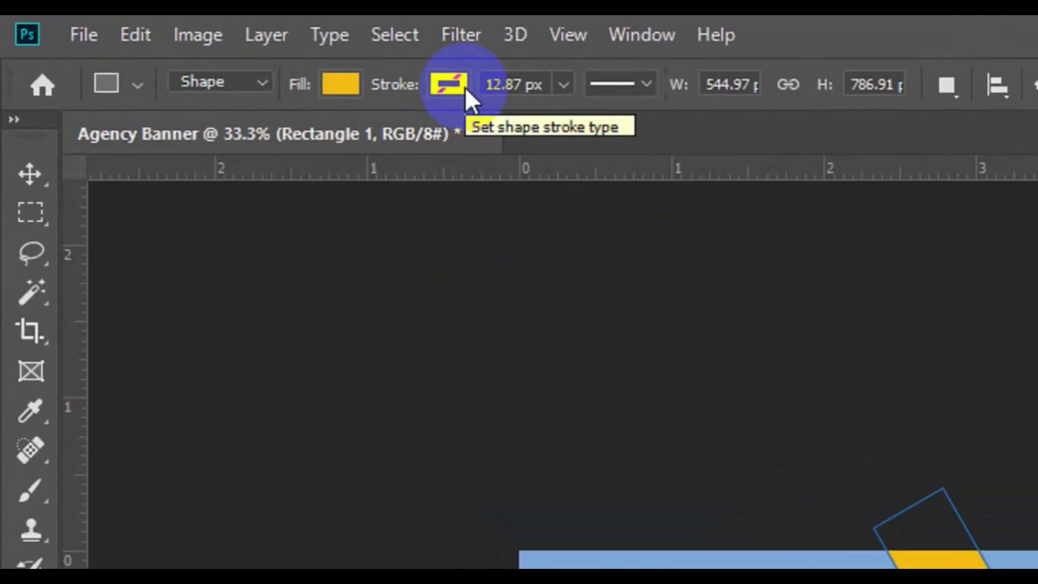
click(232, 50)
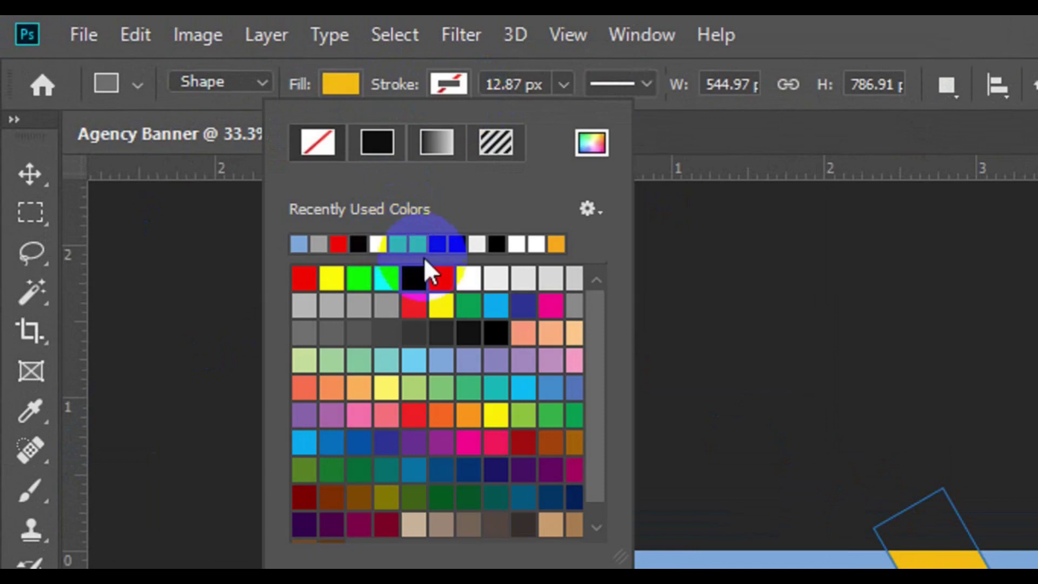
click(461, 272)
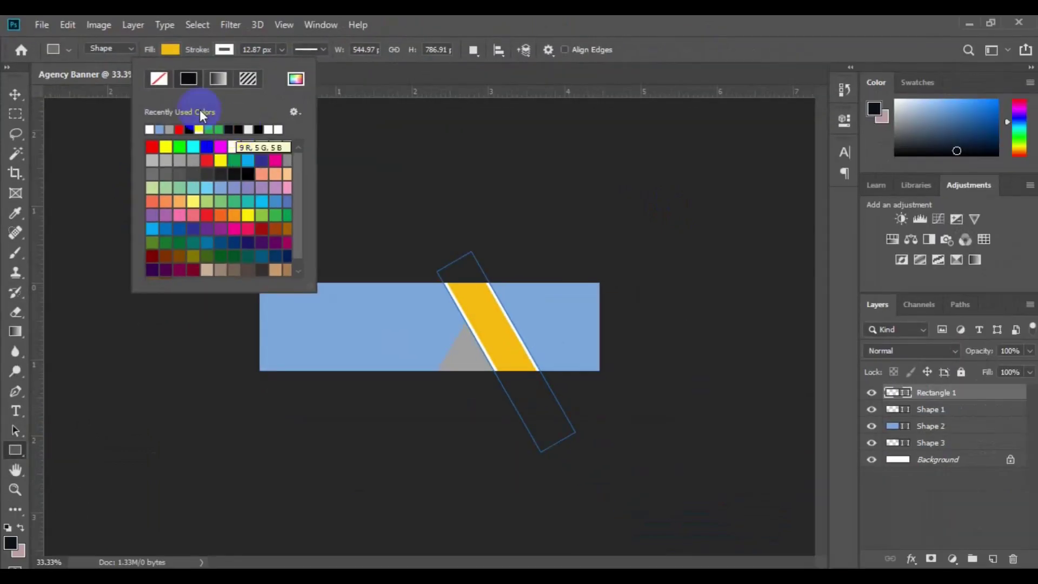
click(284, 49)
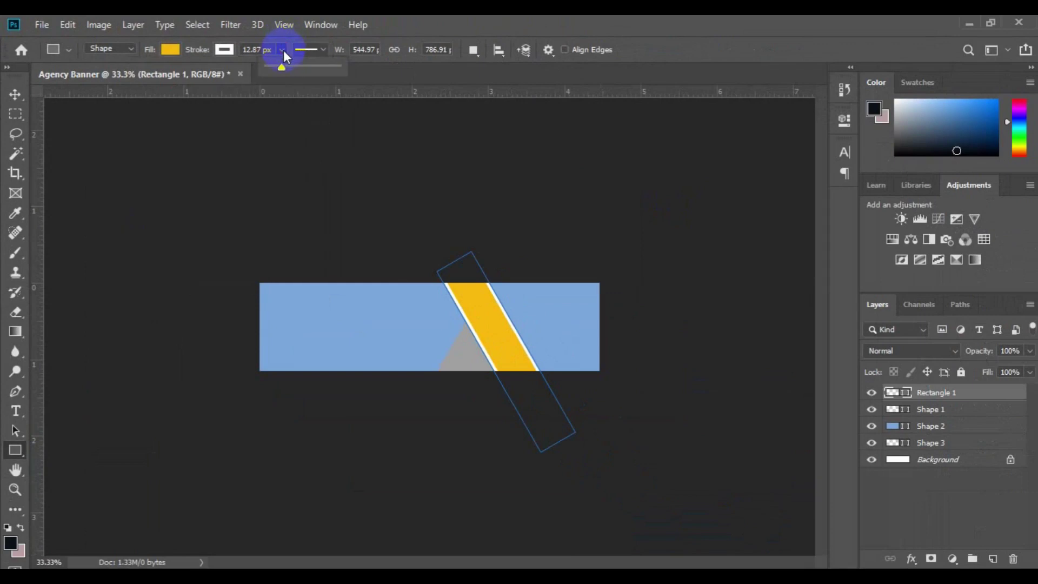
click(282, 67)
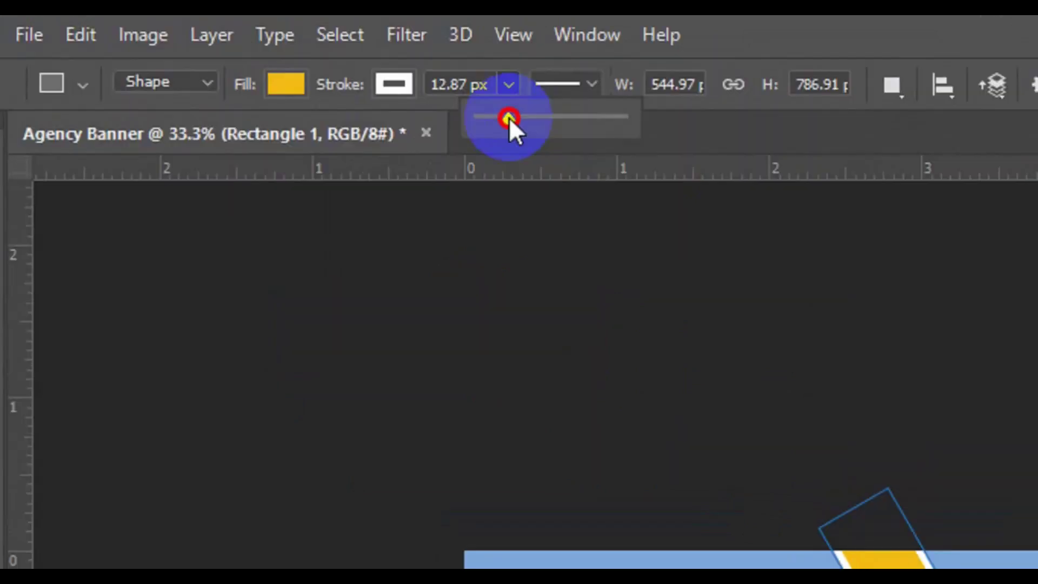
drag(508, 118, 511, 118)
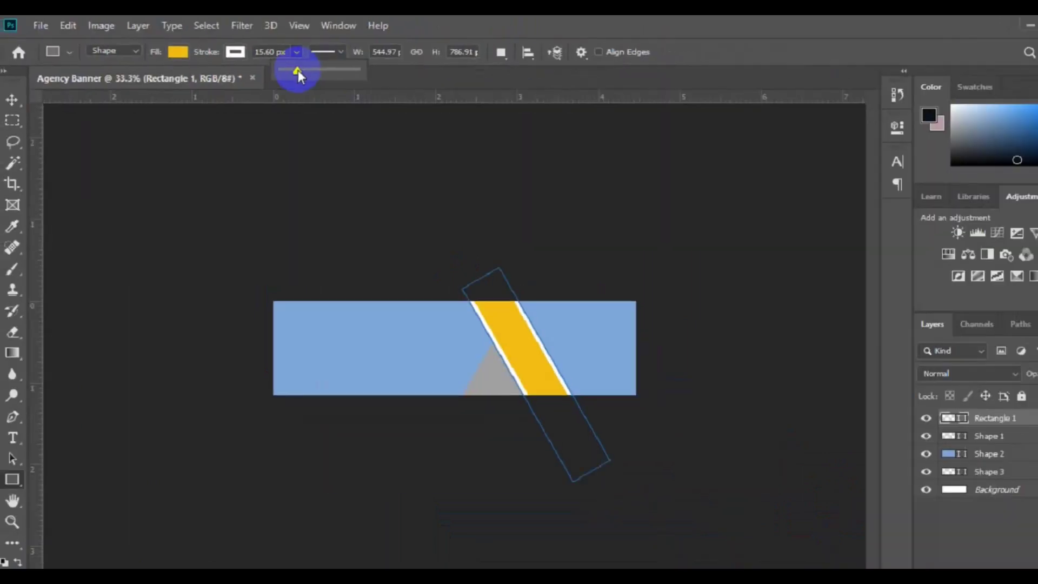
click(15, 95)
click(457, 353)
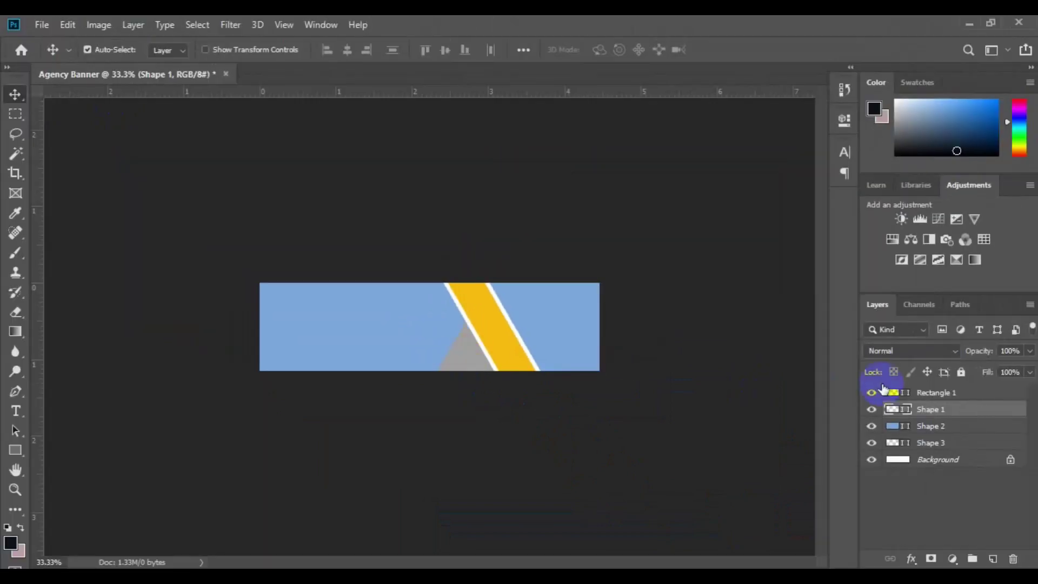
Step: Set the Shape 1 triangle's fill colour to orange #f39713
click(904, 411)
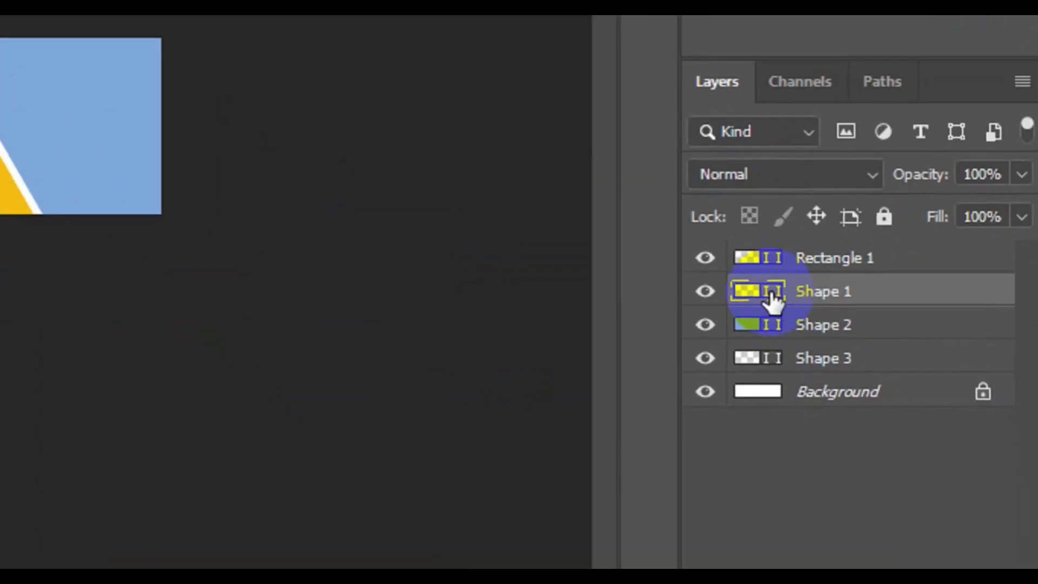
double_click(772, 295)
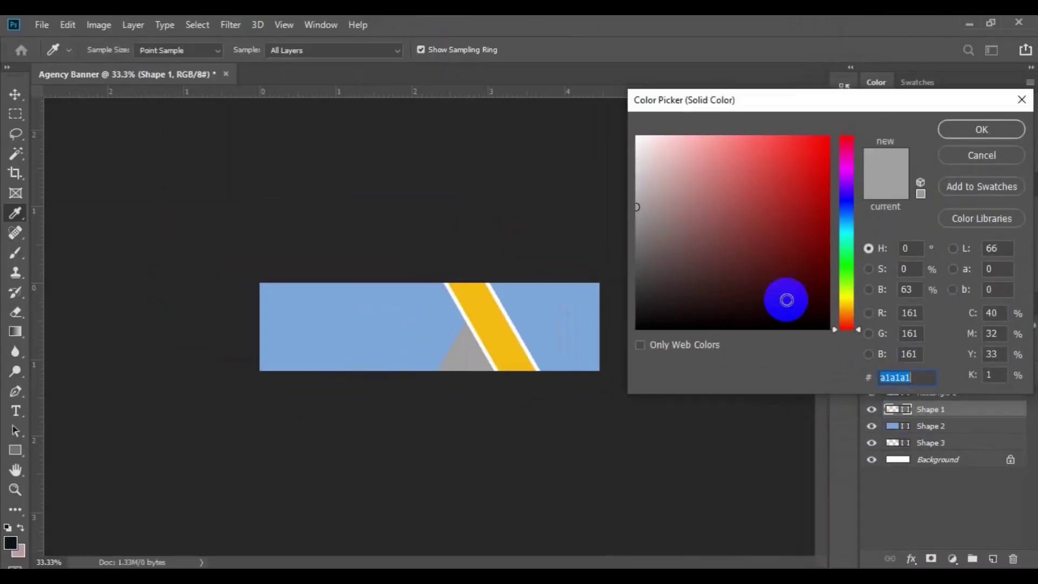
click(491, 332)
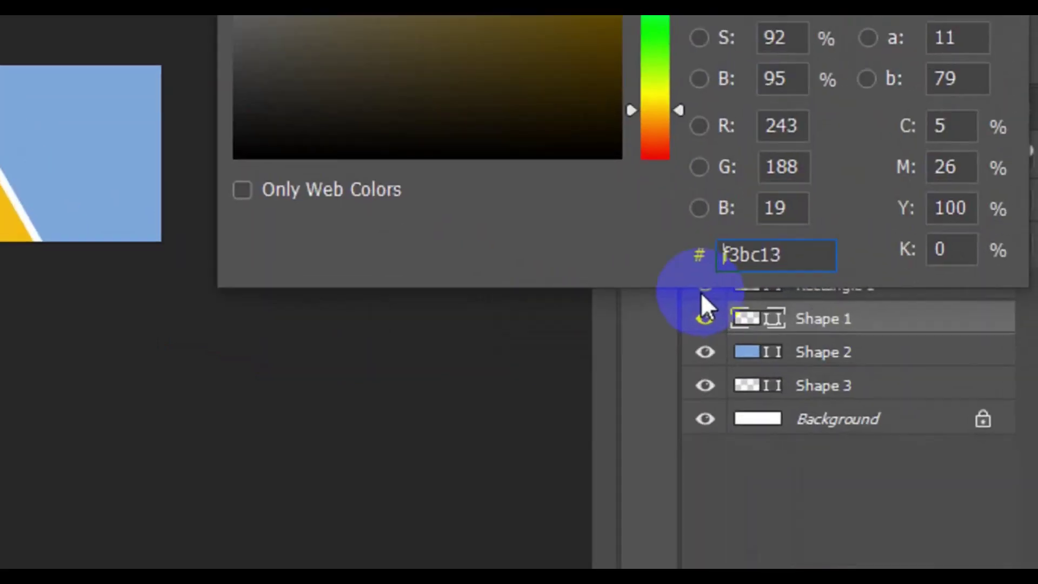
key(ctrl+a)
text(f39713)
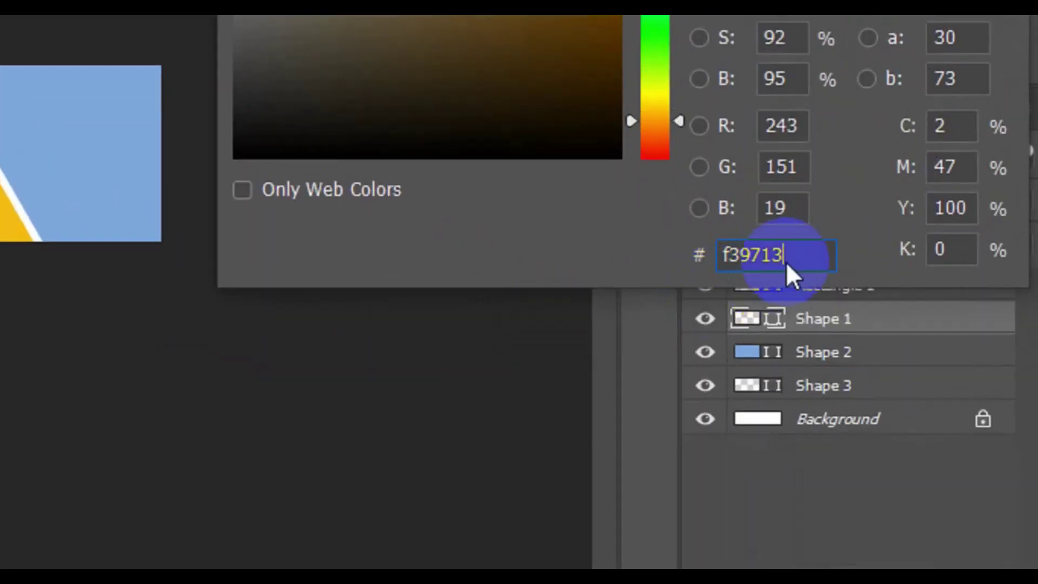
drag(800, 259, 721, 260)
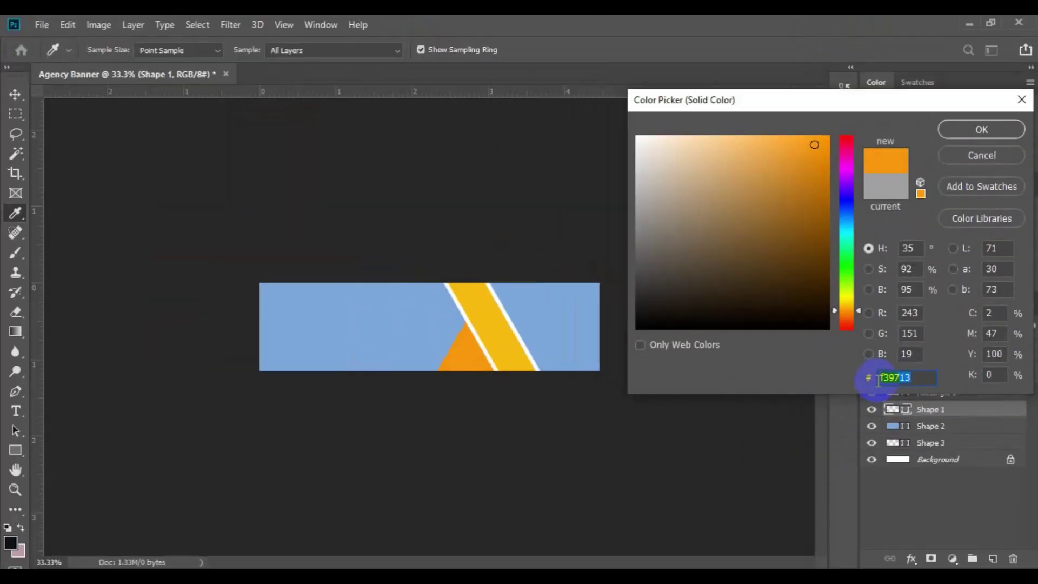
click(969, 133)
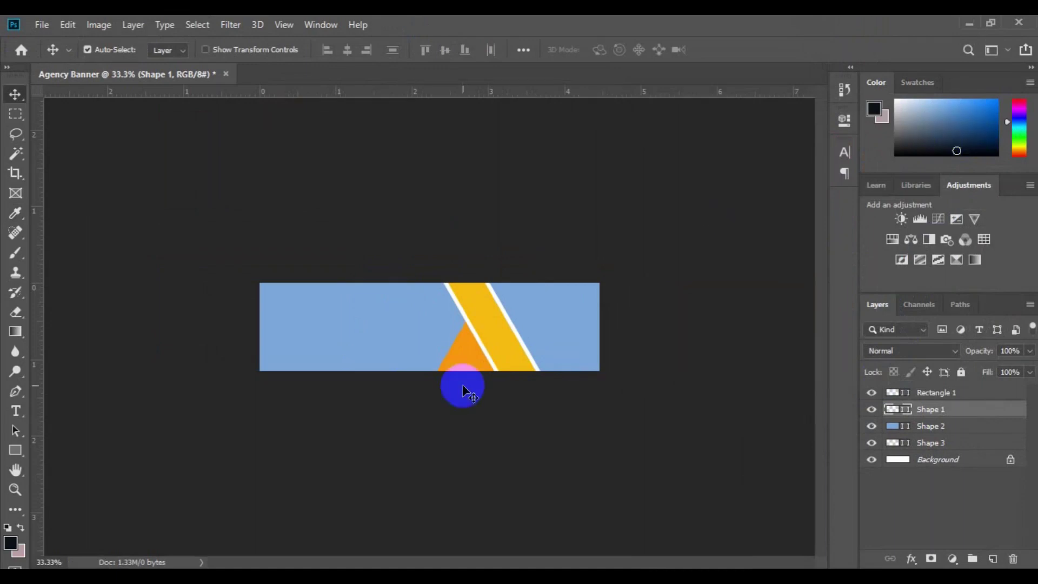
key(ctrl)
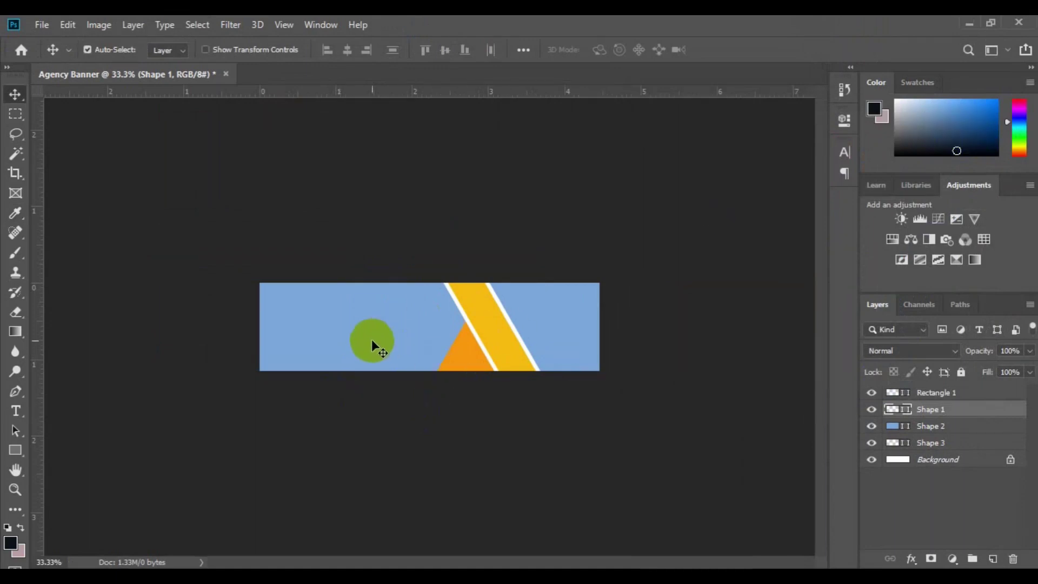
Step: Change the Shape 2 left banner area's fill to dark navy #020d19, then select Shape 3
ctrl+click(371, 339)
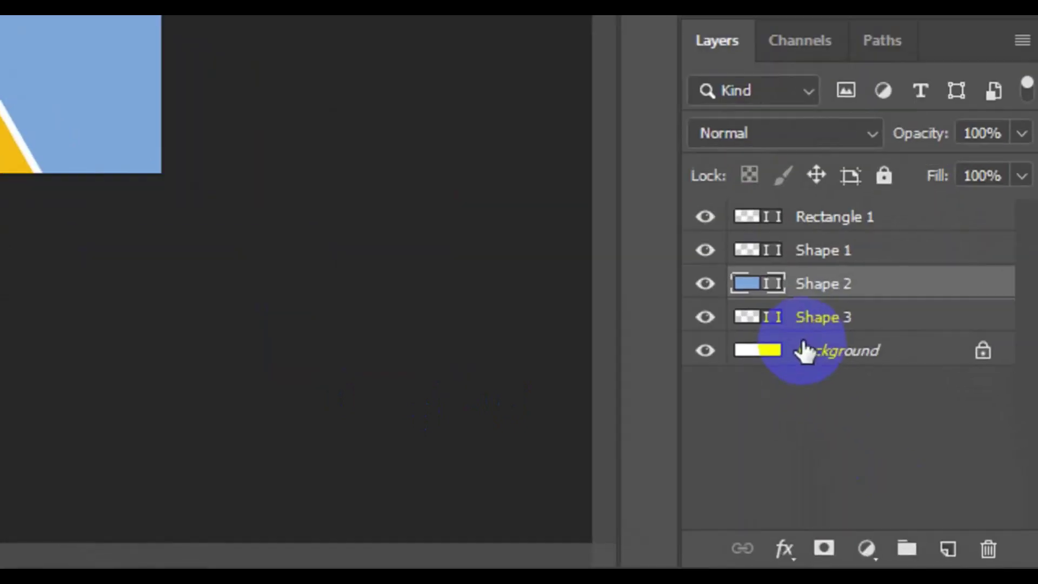
drag(804, 343, 777, 285)
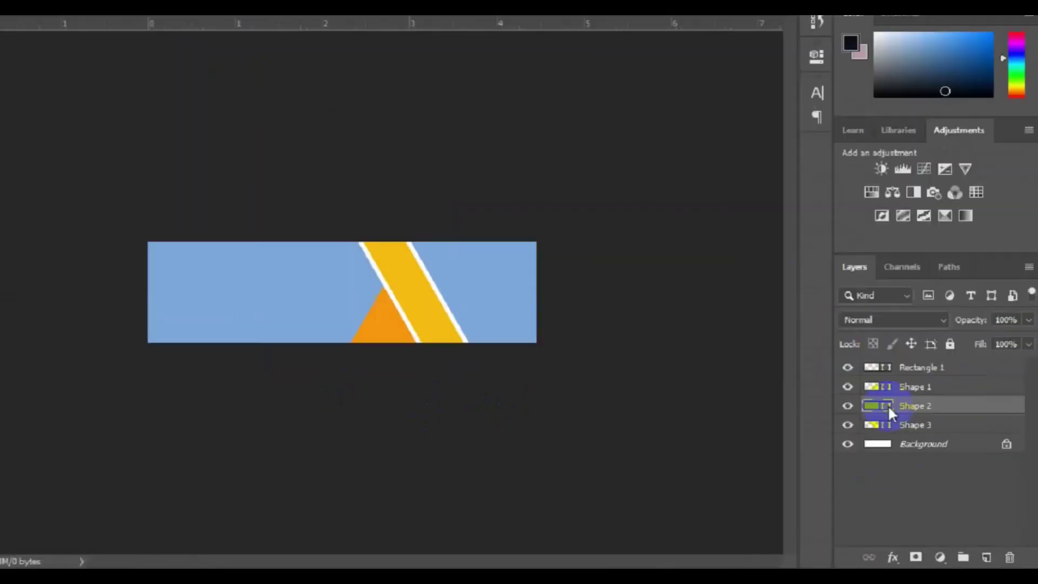
double_click(777, 287)
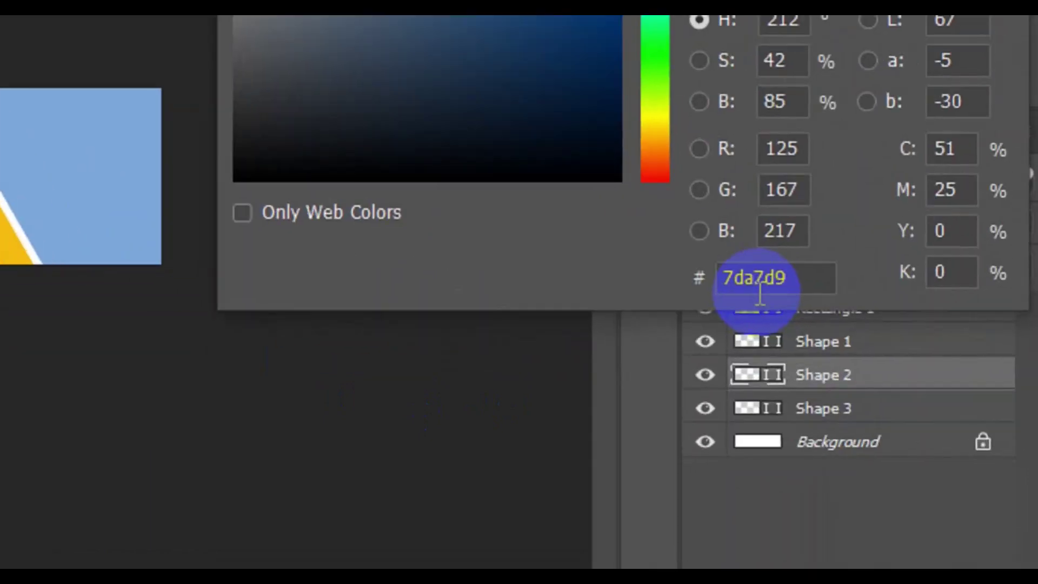
click(760, 289)
double_click(757, 291)
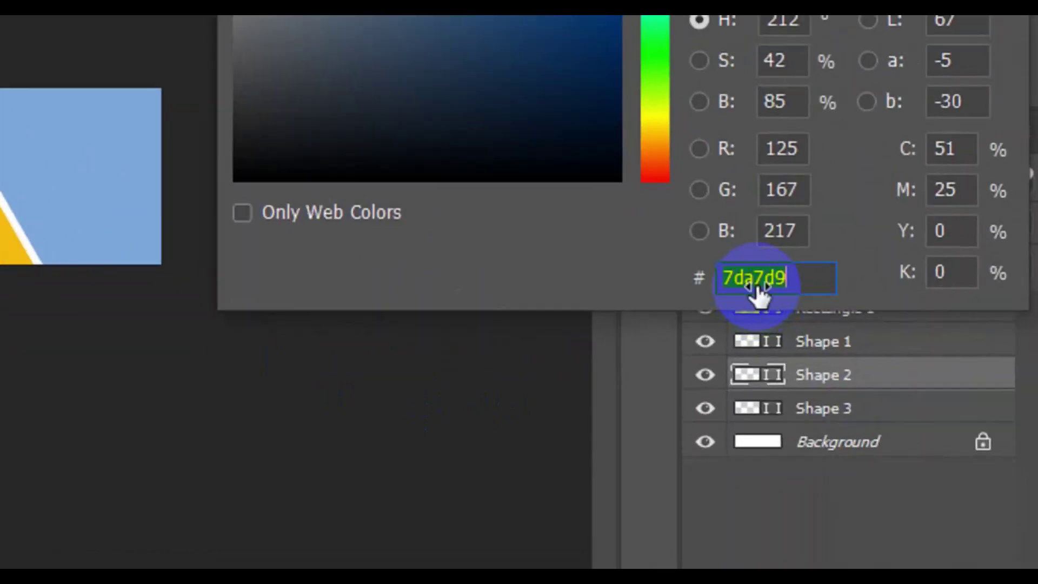
text(020d19)
drag(806, 279, 708, 279)
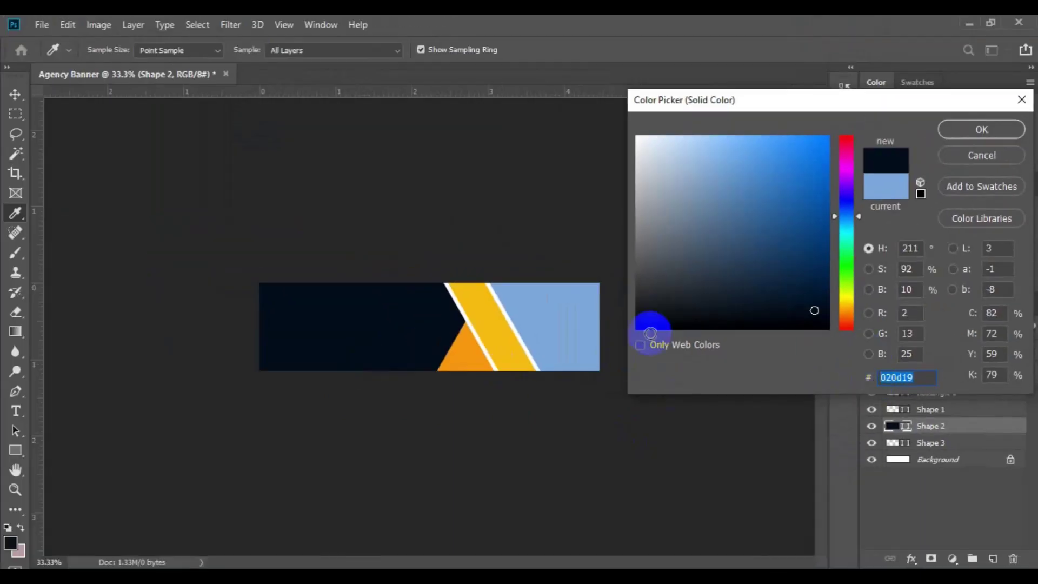
click(972, 134)
key(v)
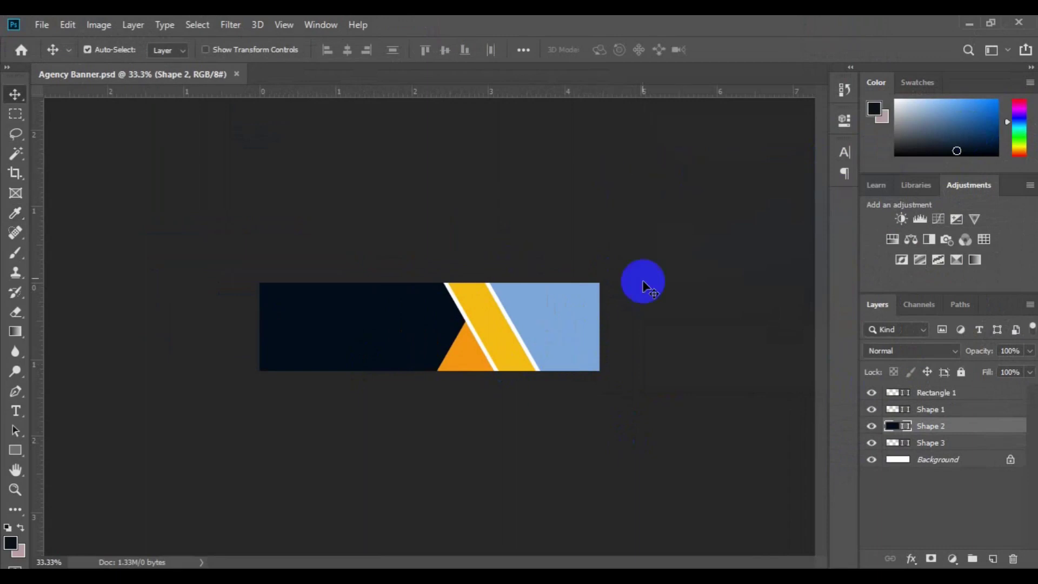
click(577, 340)
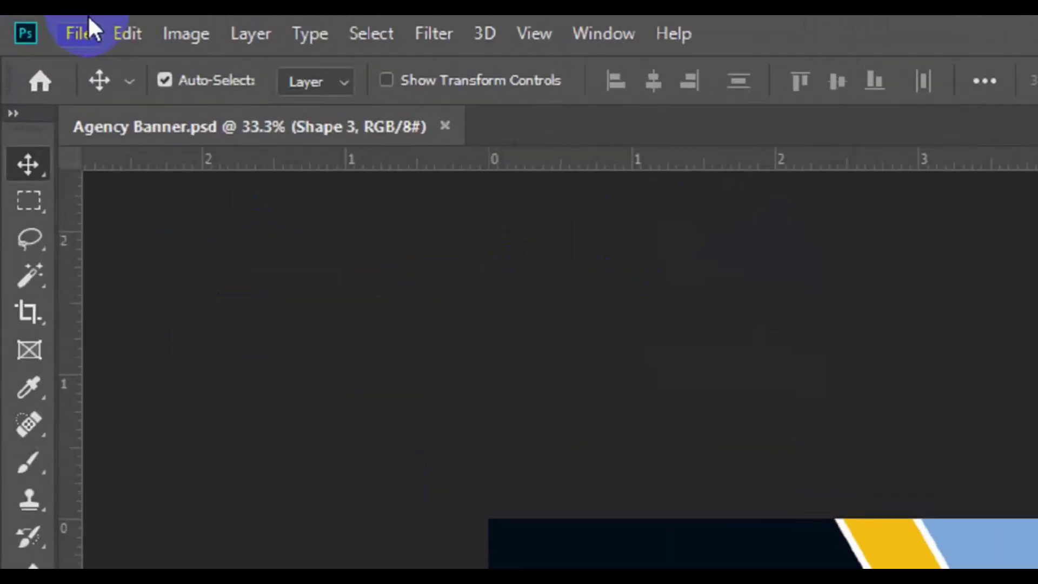
Step: Place the ff3 hiker photo from the freepik stockpoto folder as an embedded image
click(93, 21)
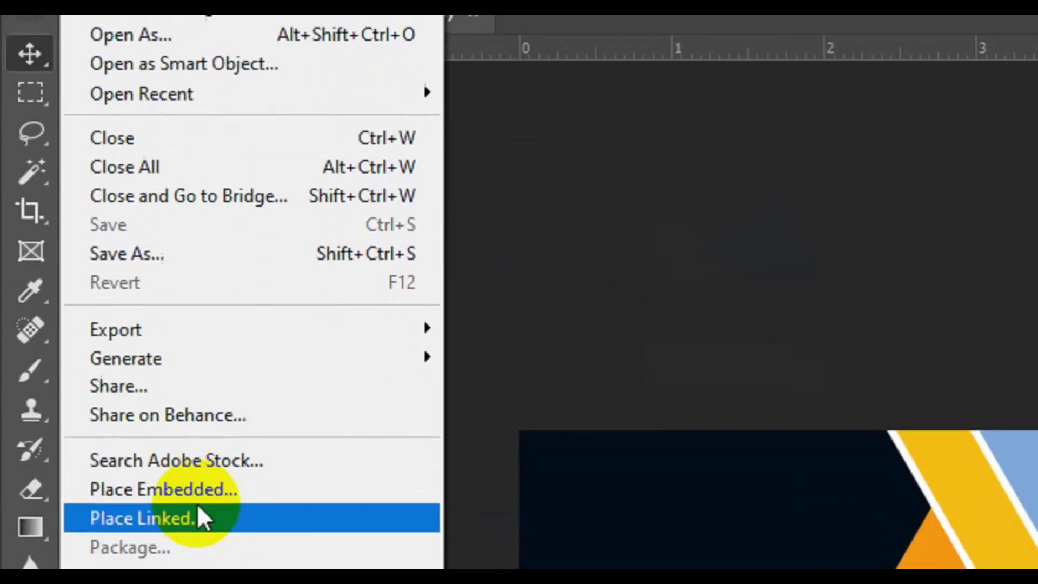
click(201, 449)
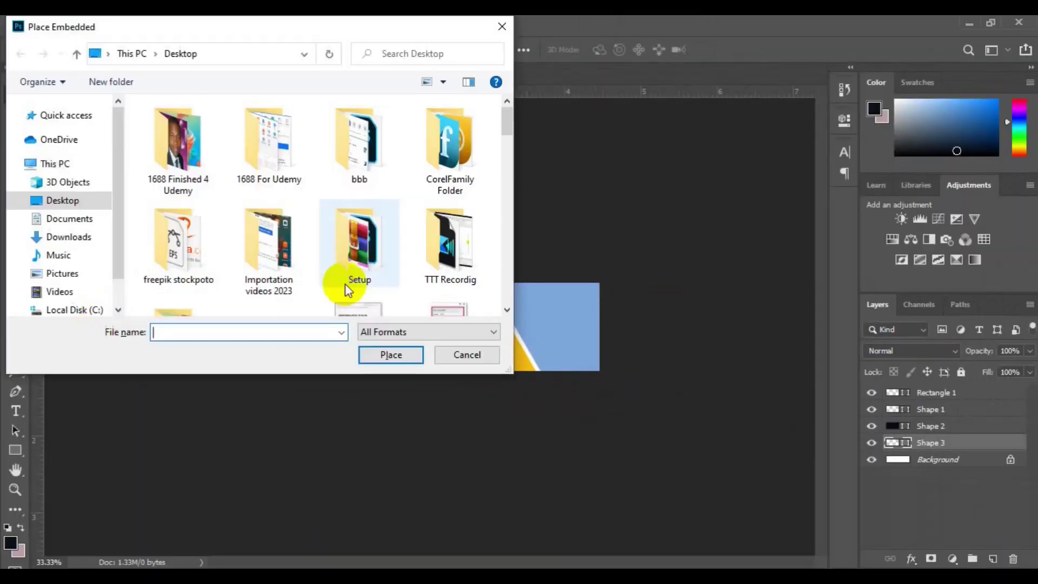
double_click(182, 238)
click(508, 310)
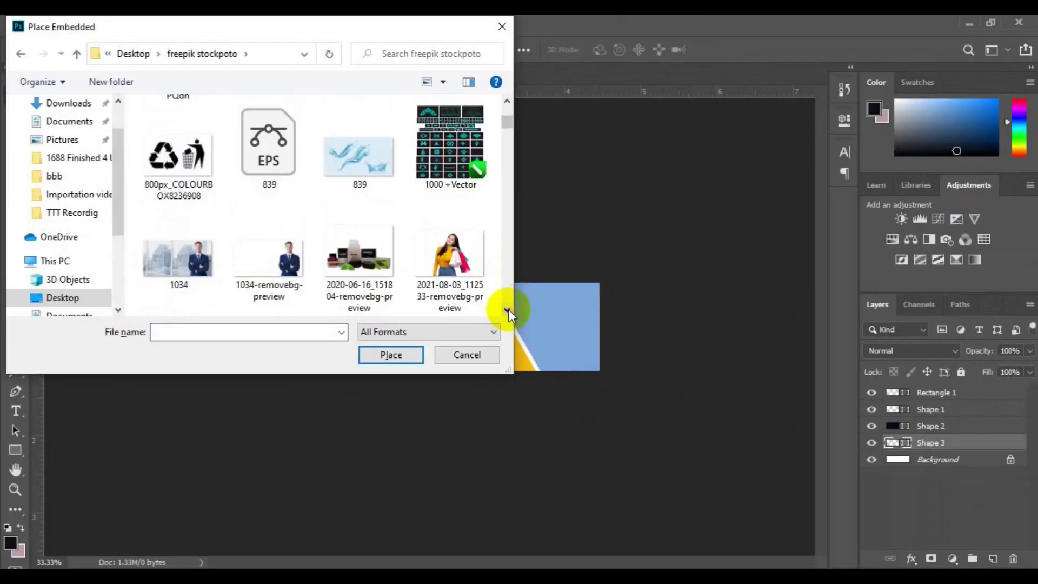
scroll(508, 311, down, 15)
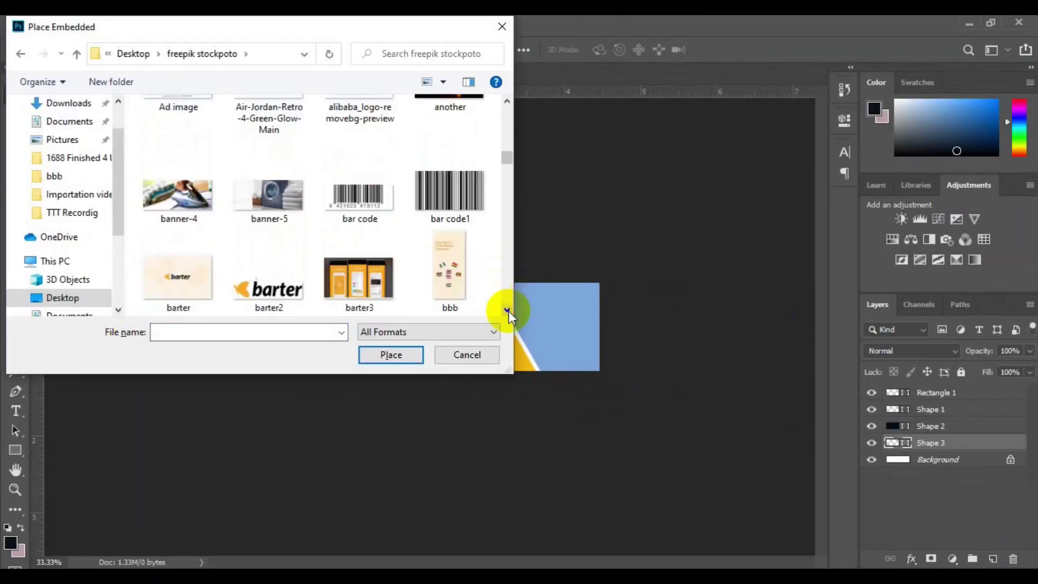
scroll(508, 311, down, 15)
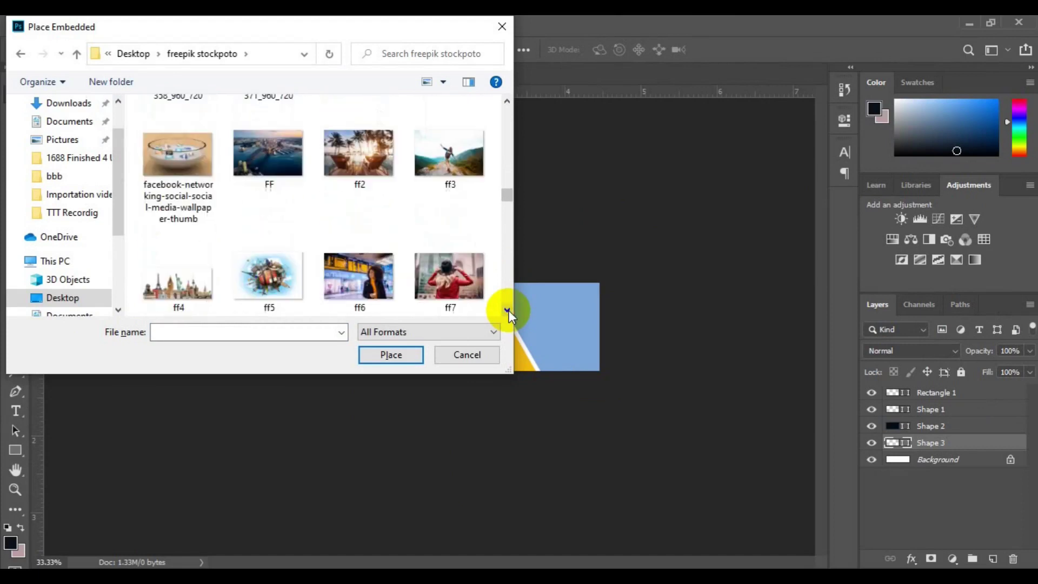
click(465, 186)
click(390, 355)
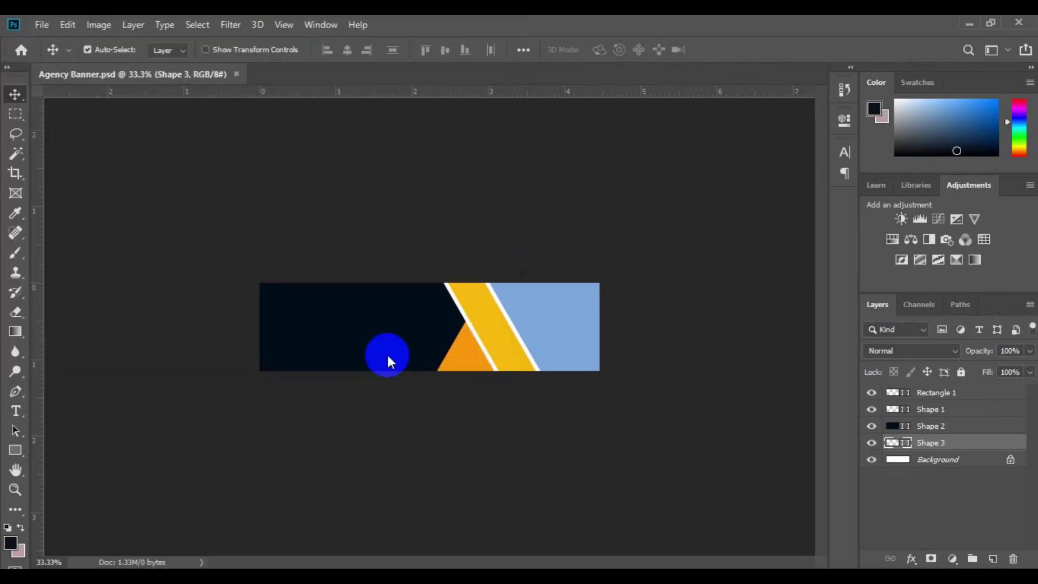
Step: Enlarge the hiker photo to about 125% at the banner's right end and commit
drag(423, 357, 541, 357)
drag(613, 371, 630, 389)
drag(558, 345, 556, 337)
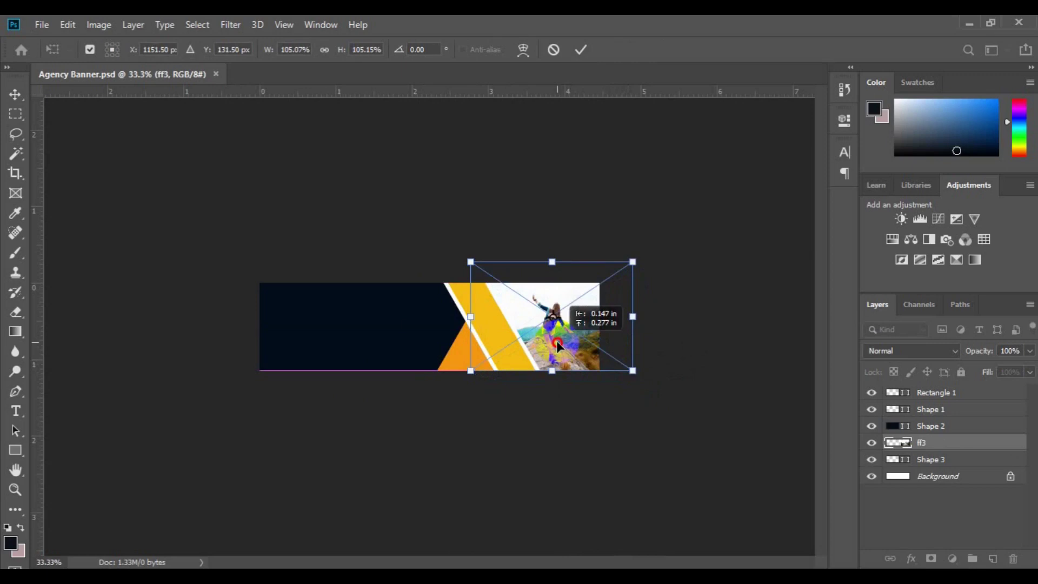
drag(633, 371, 665, 390)
drag(564, 364, 555, 350)
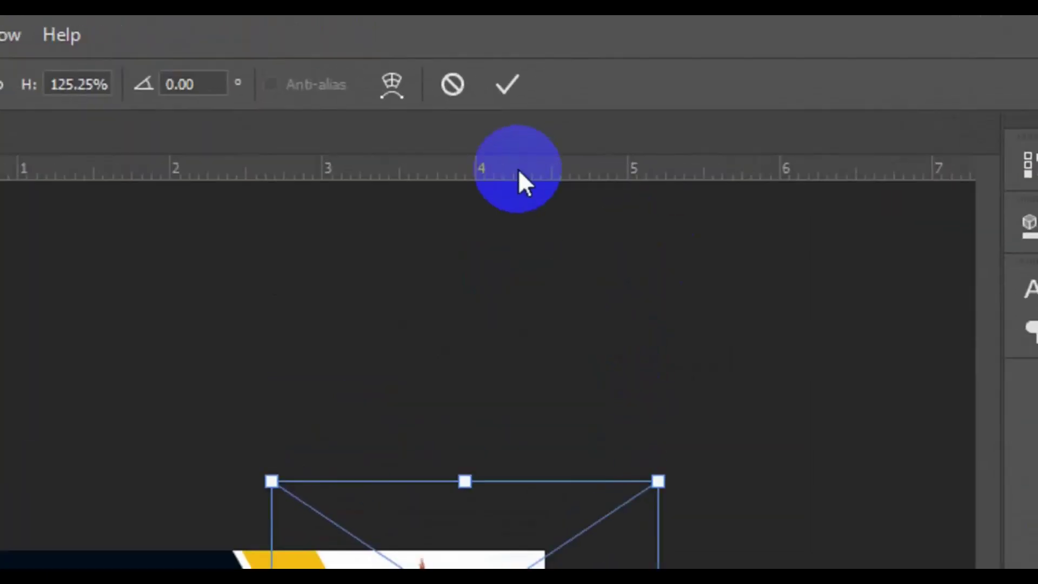
click(581, 49)
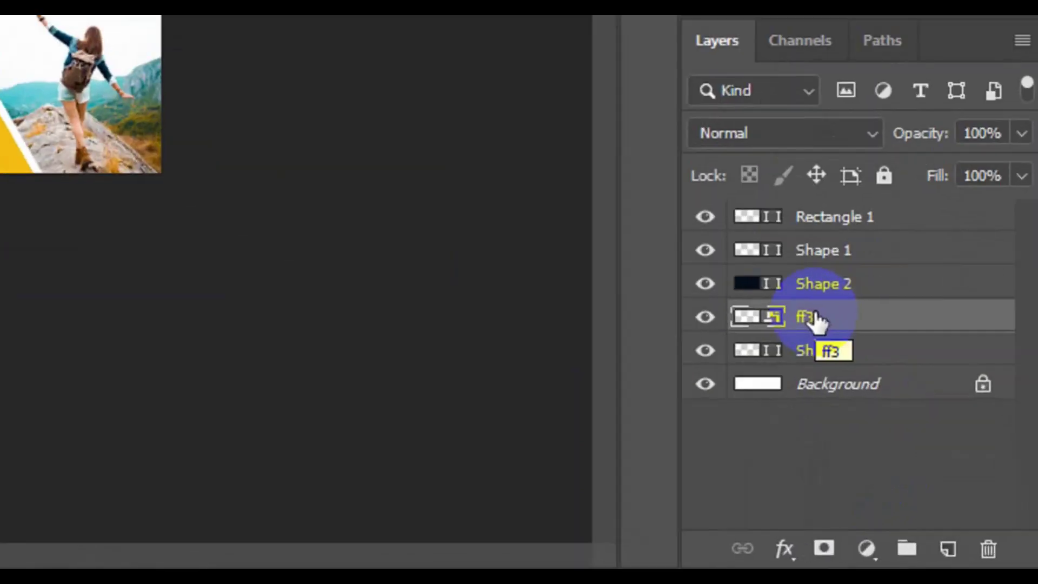
Step: Create a clipping mask clipping the ff3 photo to Shape 3, and zoom to 50%
right_click(814, 317)
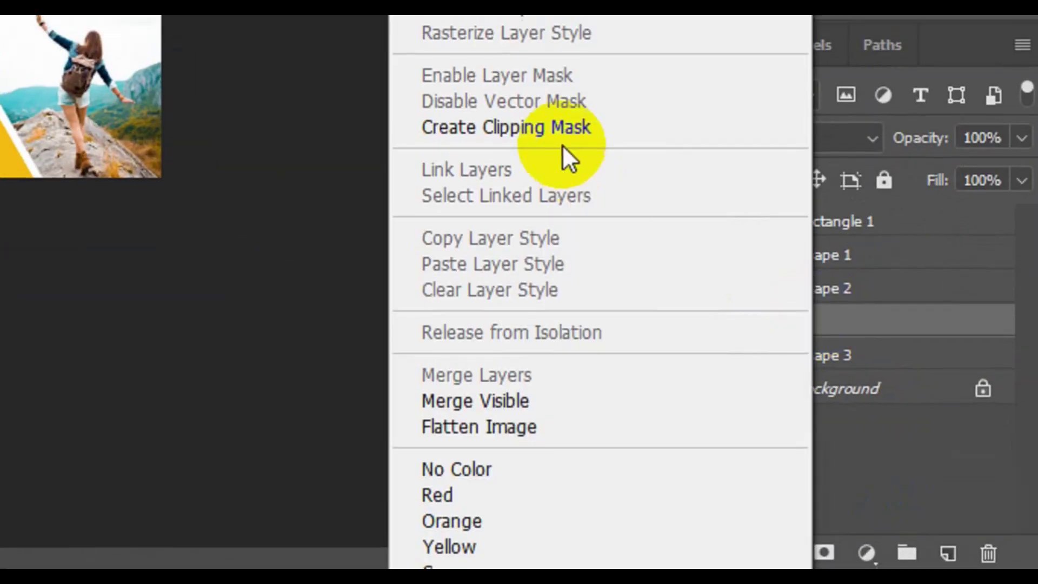
click(531, 127)
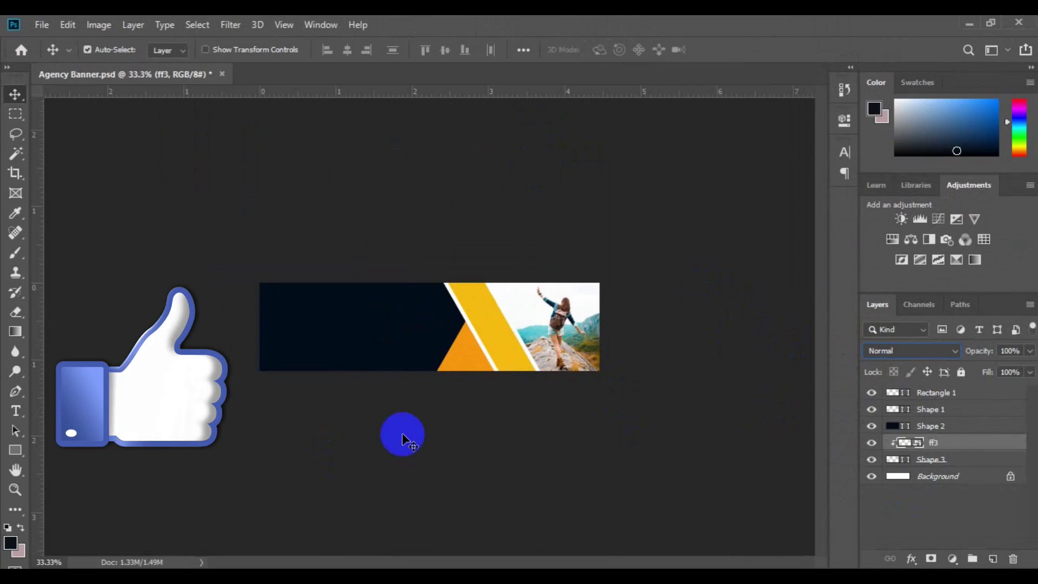
key(ctrl+plus)
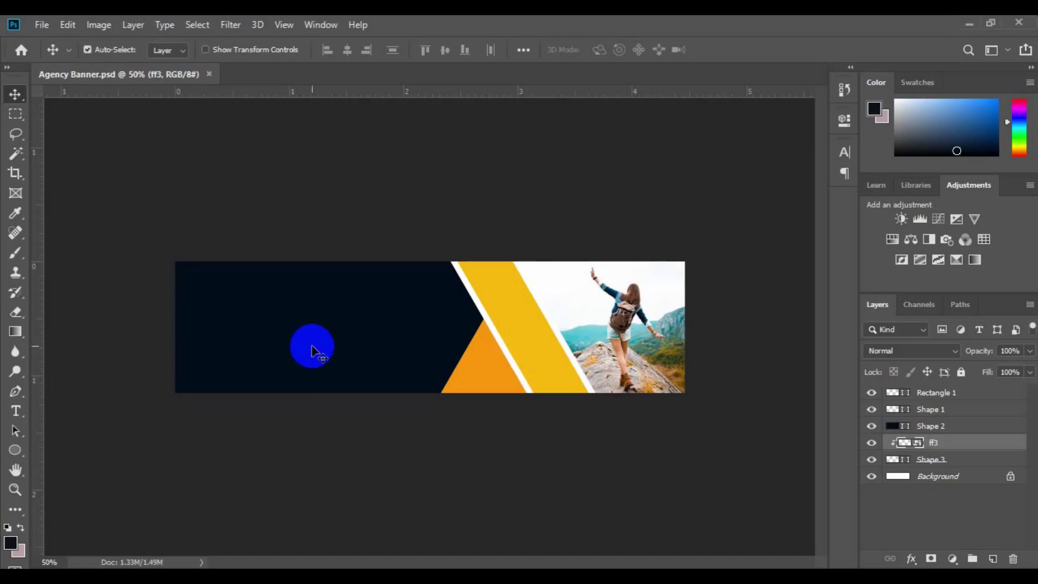
click(290, 324)
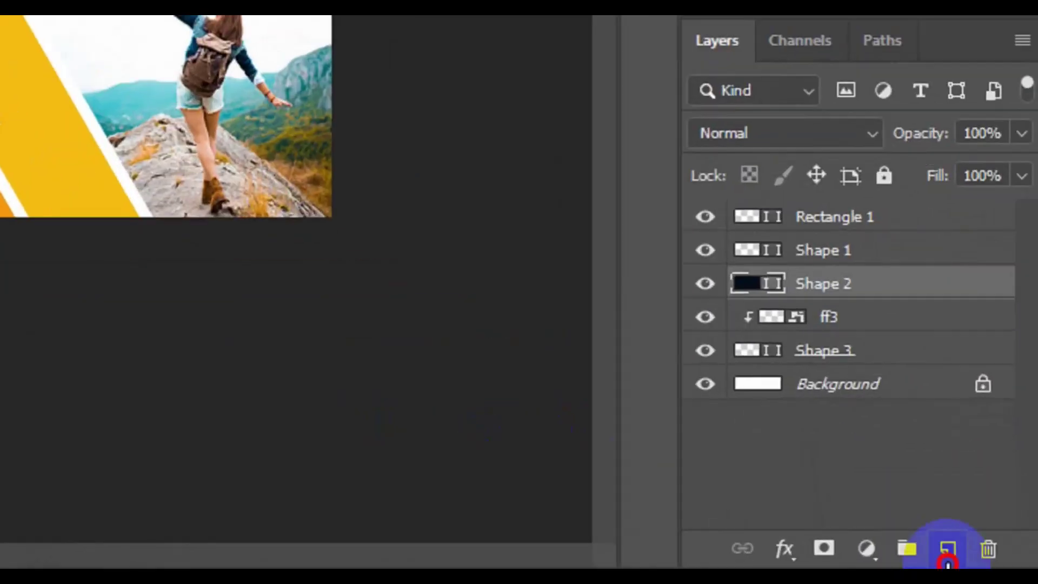
Step: Type a left-aligned BANNER DESIGN headline in Roboto Black on a new text layer
click(993, 559)
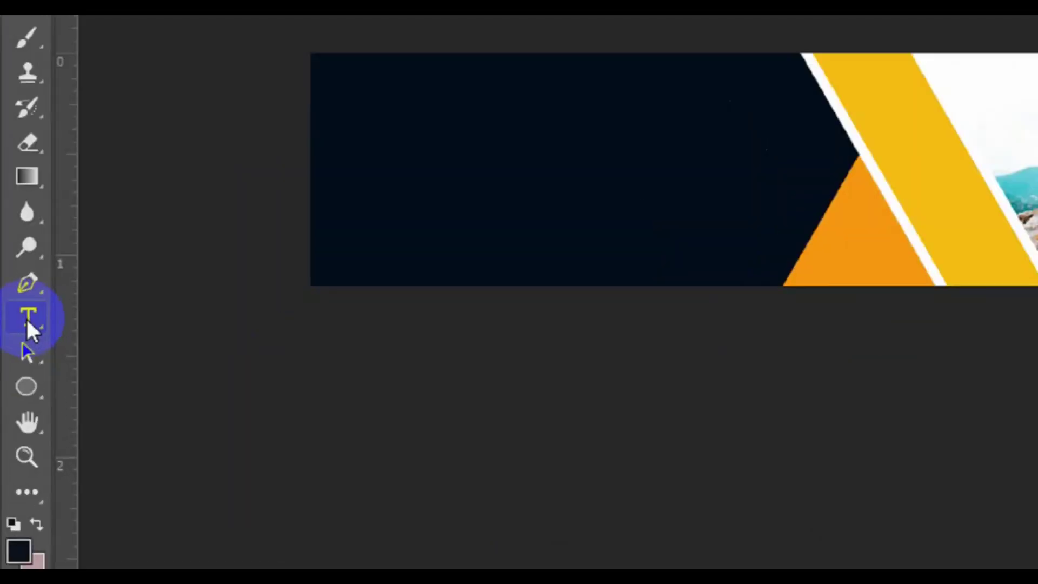
click(14, 410)
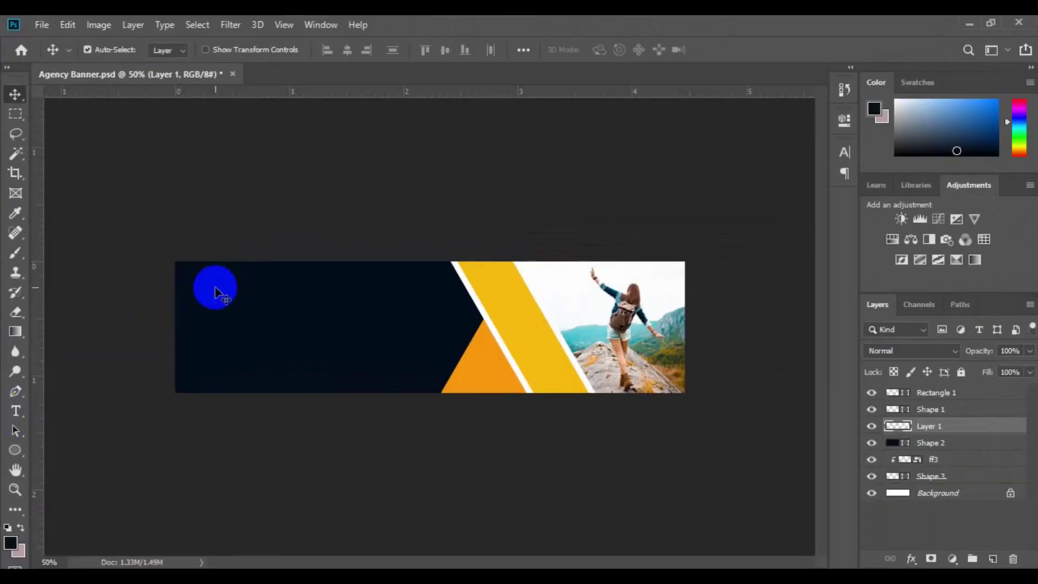
click(15, 412)
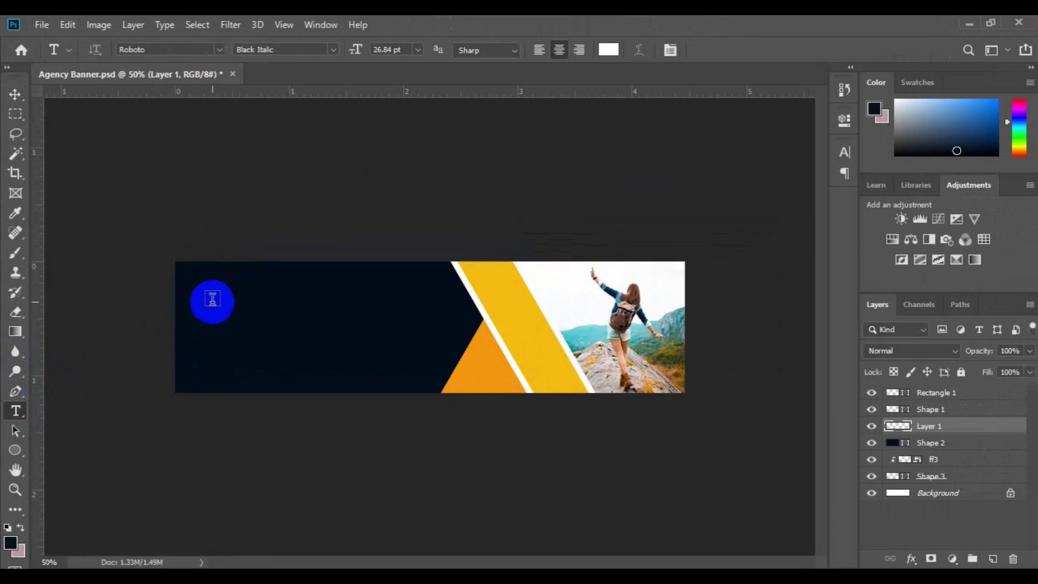
click(212, 299)
click(334, 49)
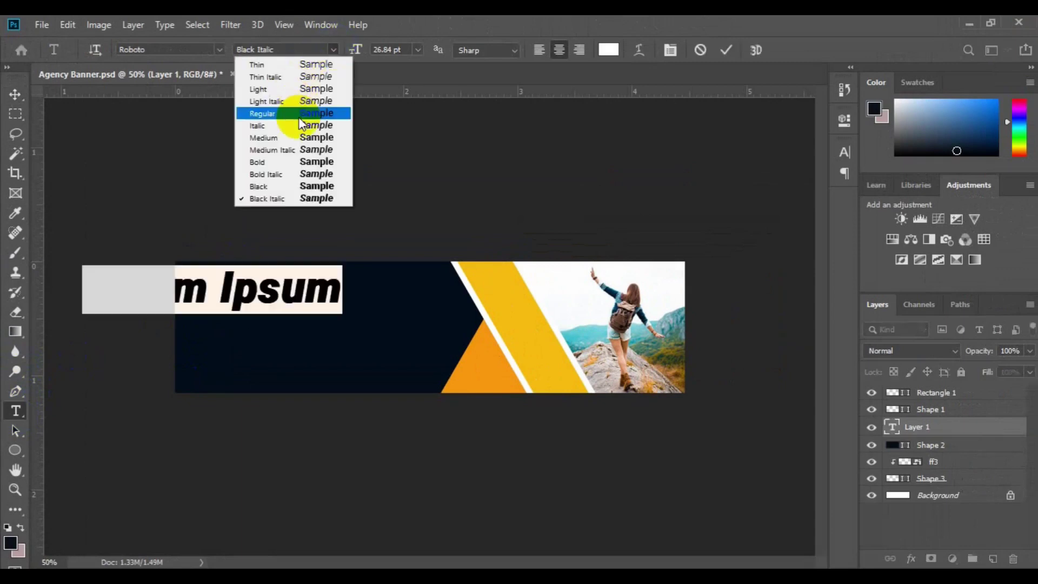
click(297, 186)
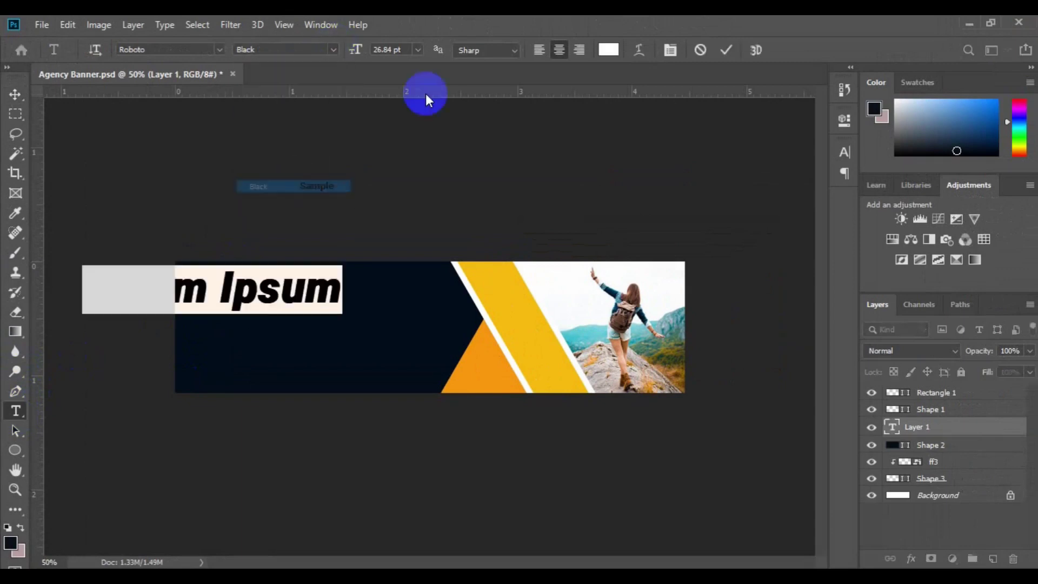
click(540, 52)
text(AG)
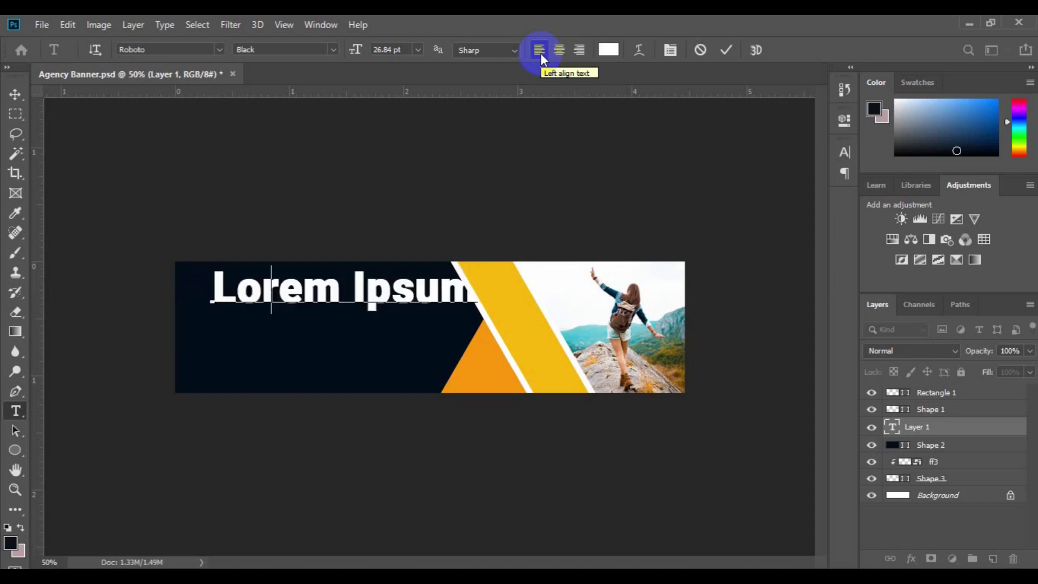
text(NNER DESIGN)
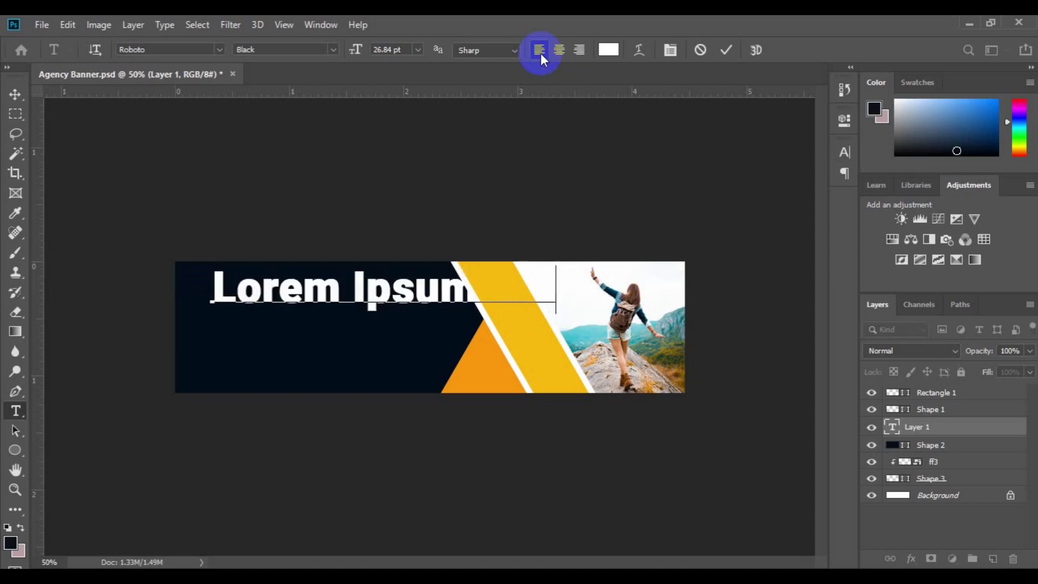
Step: Size the headline to 12.84 pt and make DESIGN Medium weight in the banner's yellow
triple_click(405, 281)
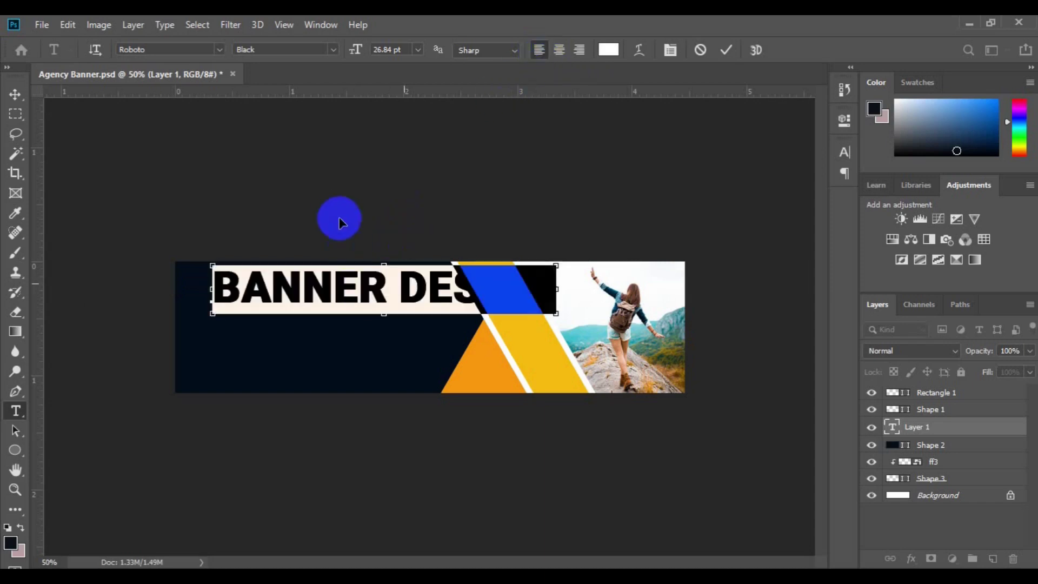
drag(349, 62, 346, 63)
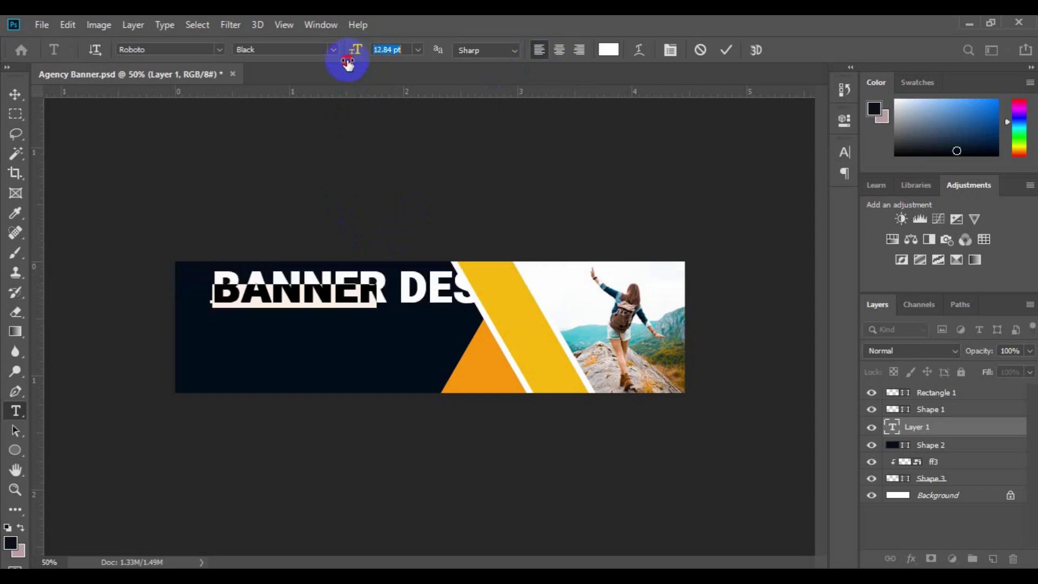
double_click(307, 296)
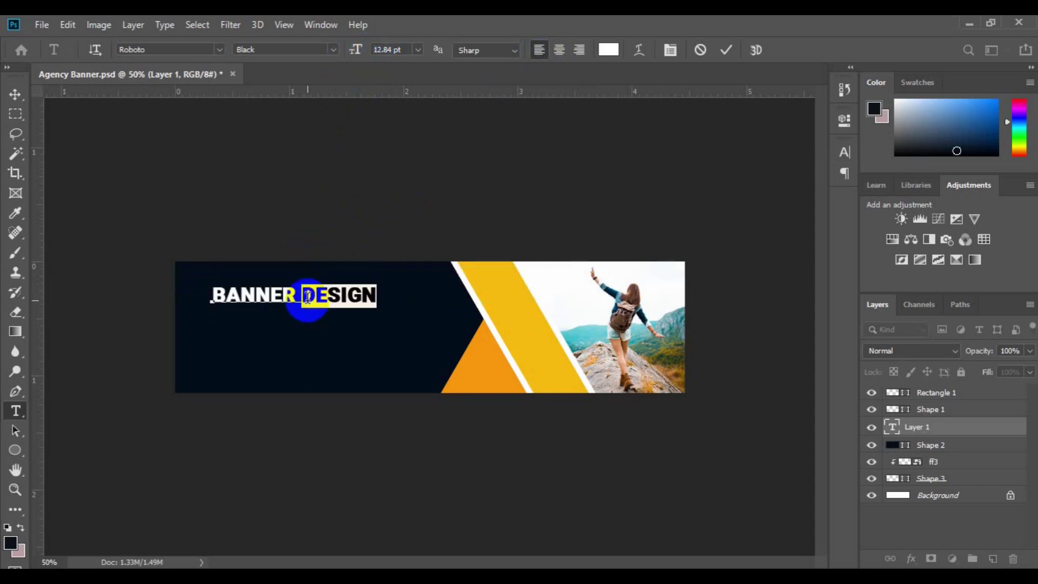
click(333, 50)
click(310, 138)
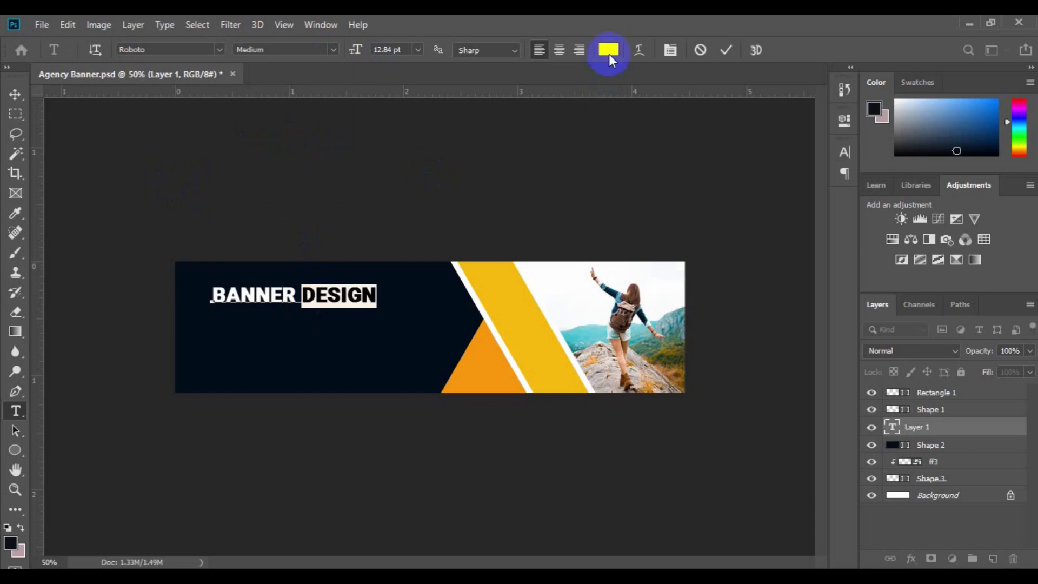
click(608, 50)
click(526, 343)
click(973, 129)
Step: Commit the headline and move it toward the navy area's top-left corner
click(15, 94)
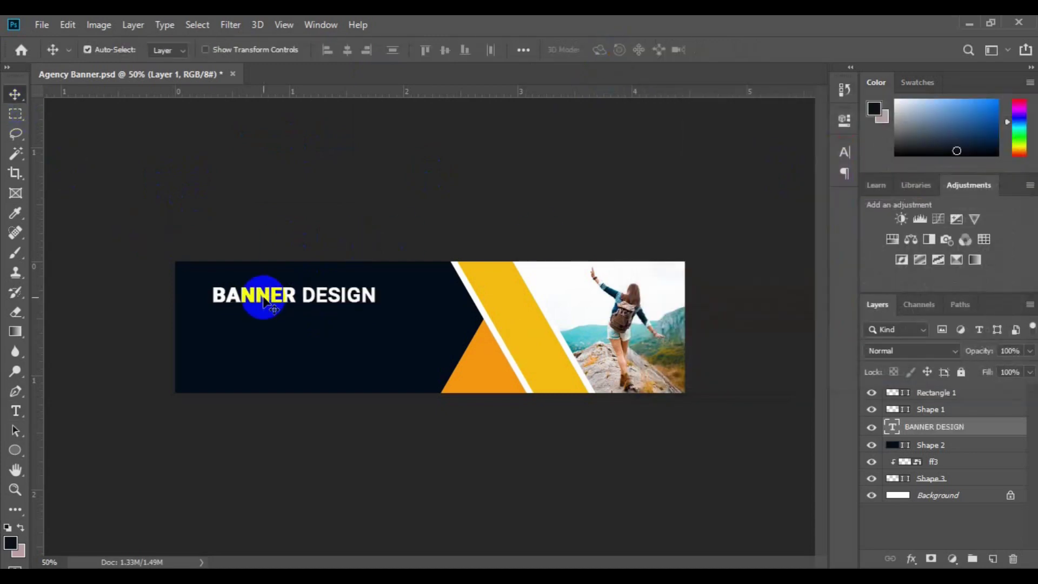
mouse_move(257, 295)
mouse_down()
mouse_move(244, 289)
mouse_move(278, 291)
mouse_up()
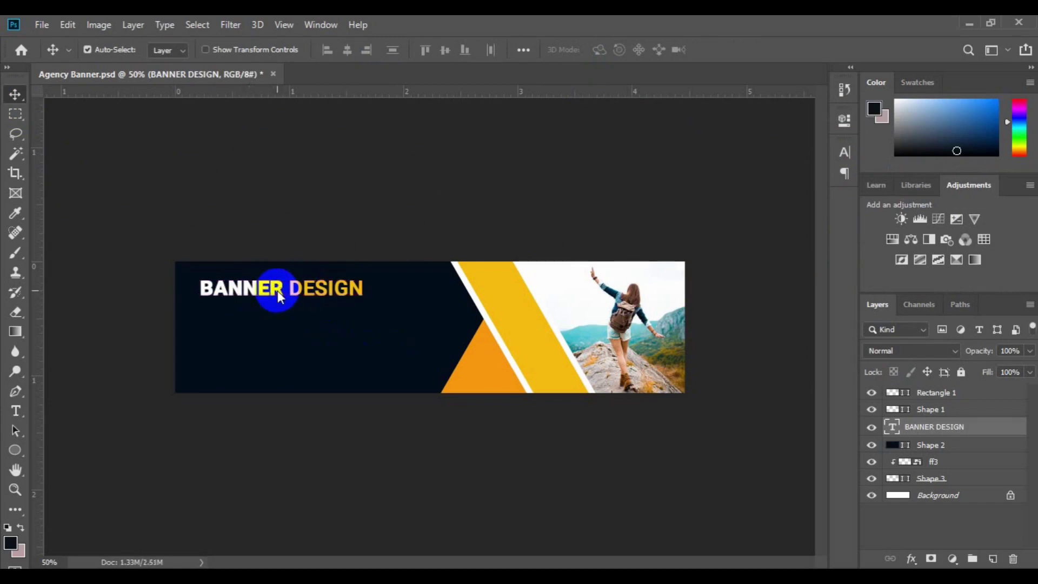
click(929, 452)
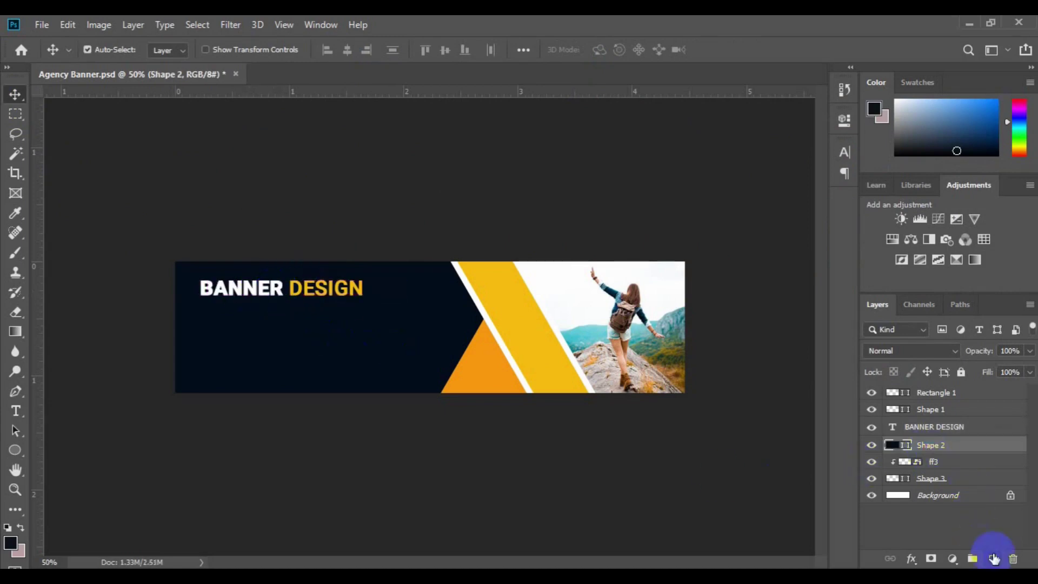
Step: Draw a paragraph text box under the headline filled with placeholder text
click(993, 559)
click(15, 411)
drag(201, 309, 442, 347)
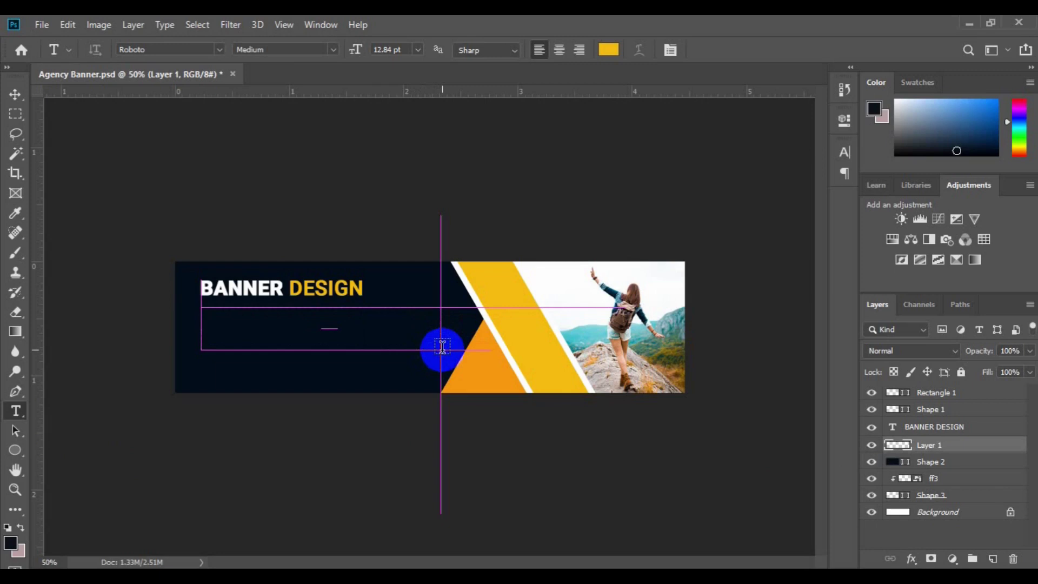
drag(442, 347, 442, 347)
key(BackSpace)
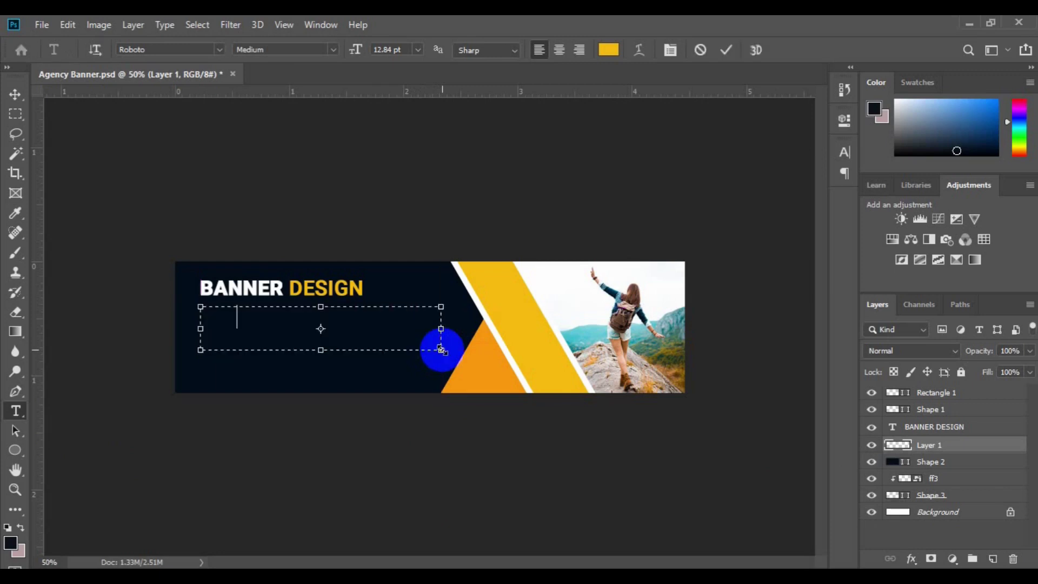
key(ctrl+z)
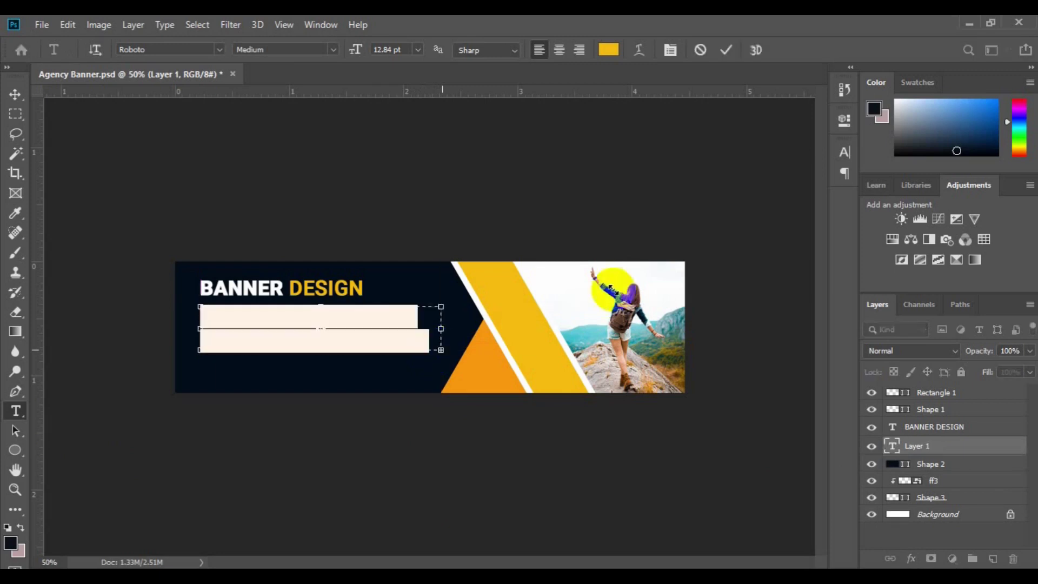
Step: Make the paragraph white (ffffff), Regular weight, 6 pt
click(610, 56)
text(ffffff)
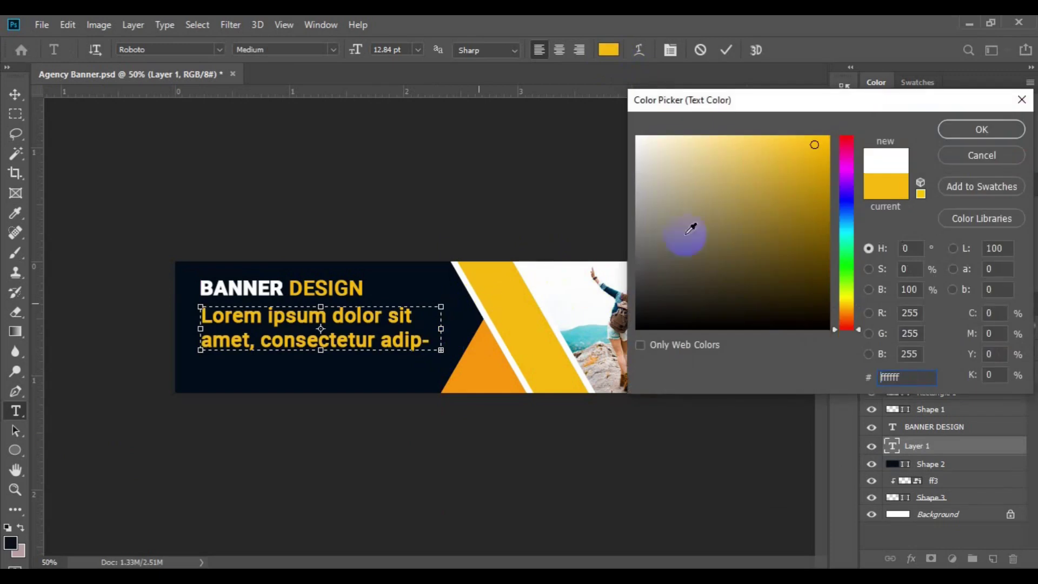
click(974, 130)
click(333, 49)
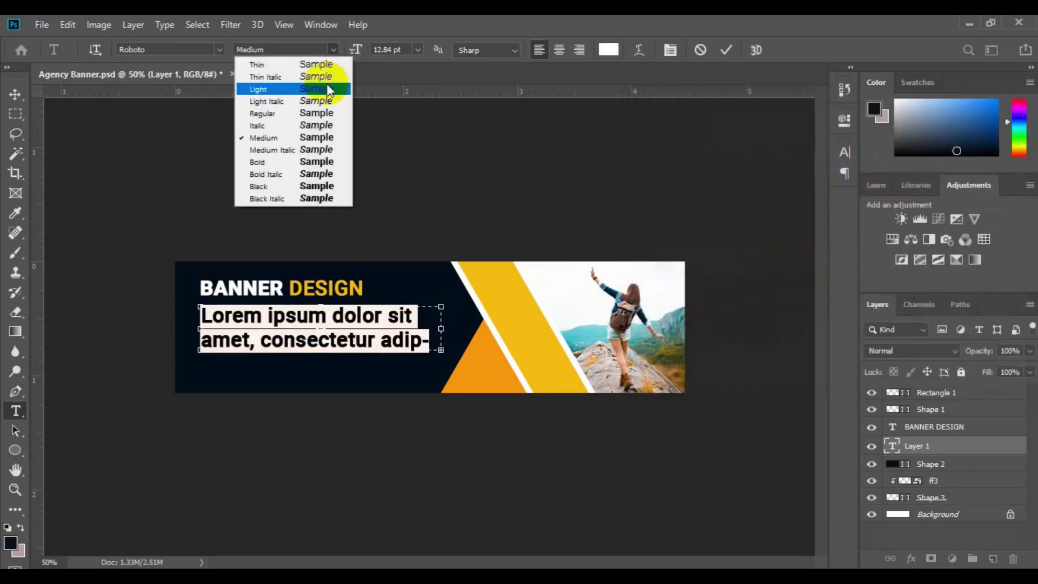
click(326, 113)
click(418, 50)
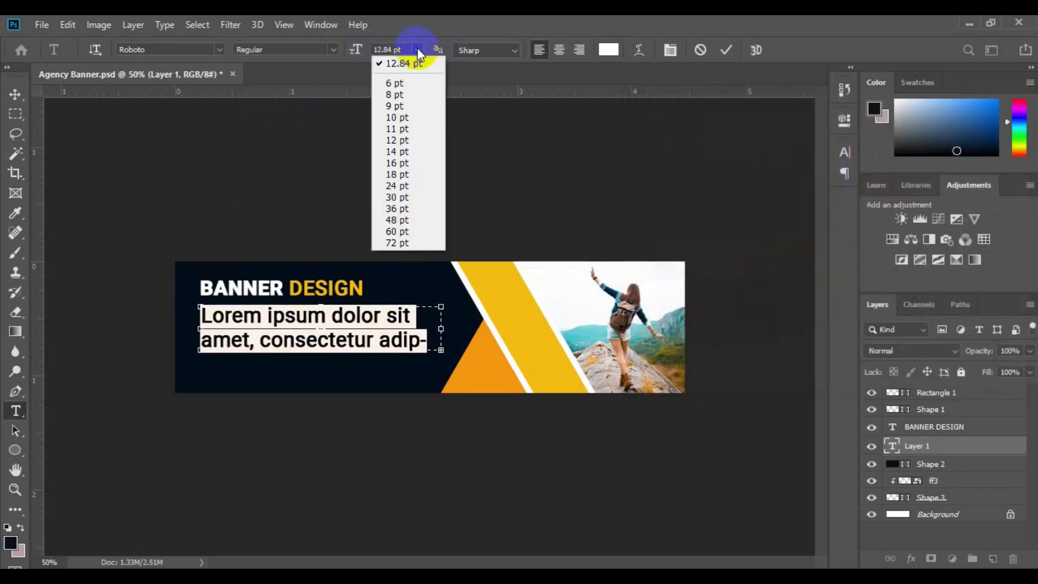
click(416, 81)
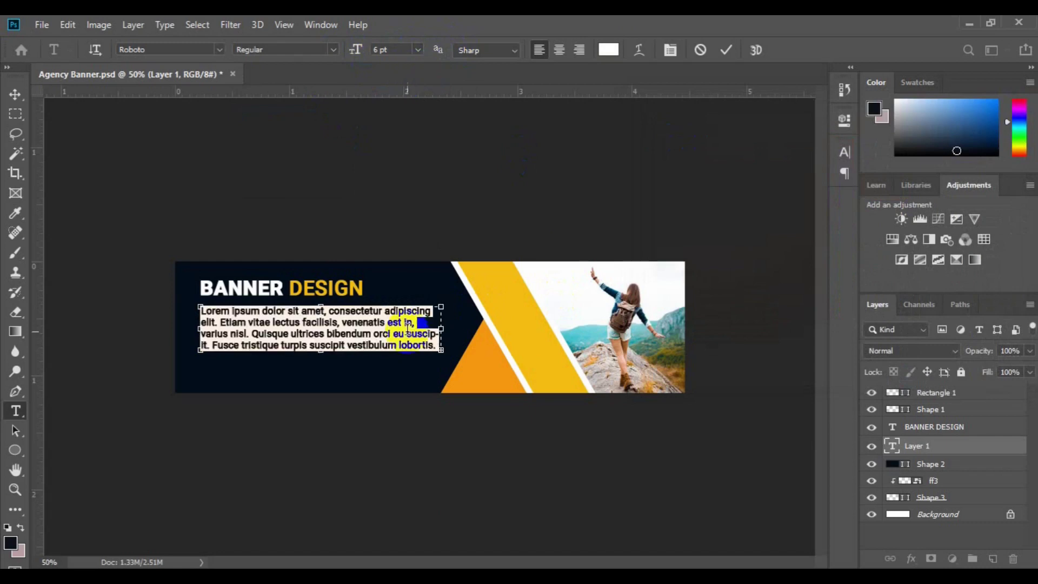
Step: Trim the placeholder text so it ends after 'bibendum'
click(375, 338)
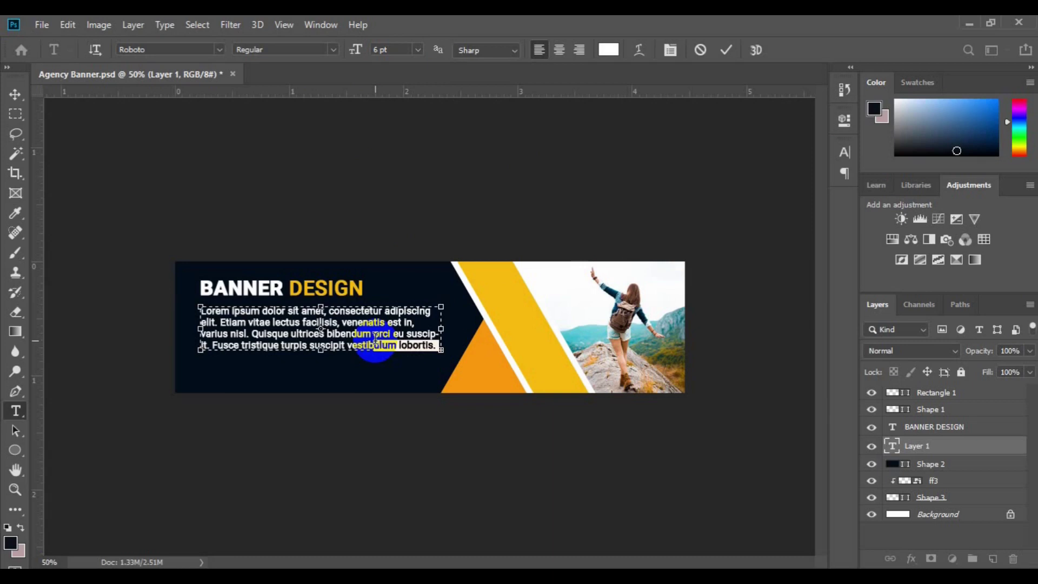
click(372, 344)
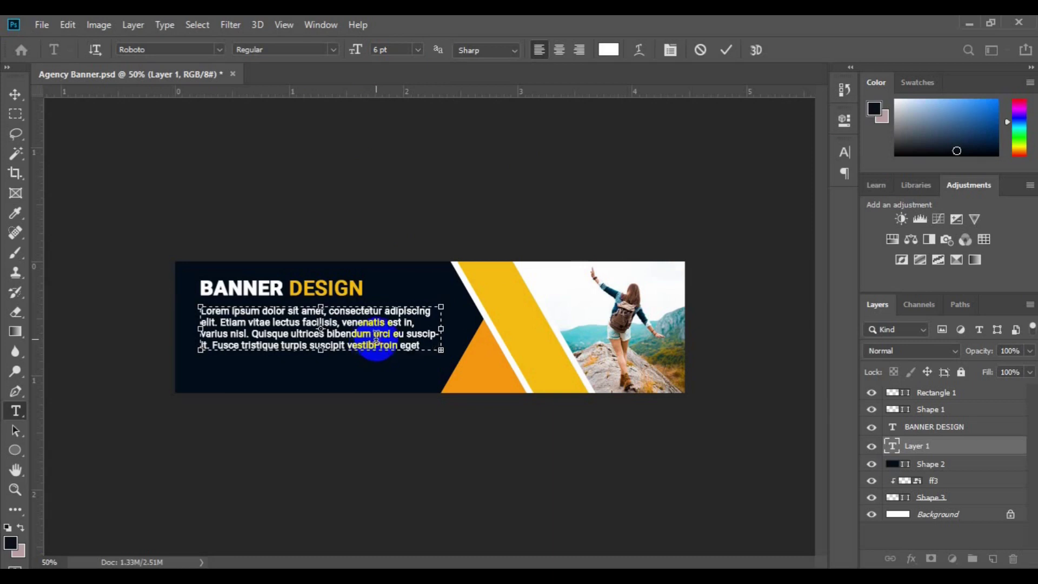
shift+click(376, 334)
click(376, 336)
key(Delete)
key(shift+Down)
key(ctrl+z)
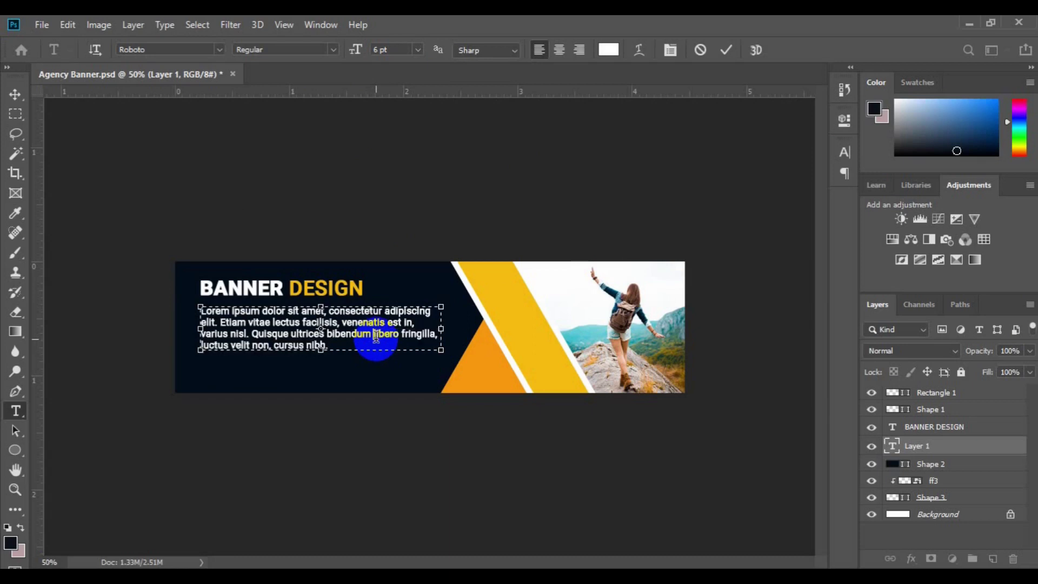
Step: Apply Justify Last Left to the paragraph and commit the text
key(ctrl+a)
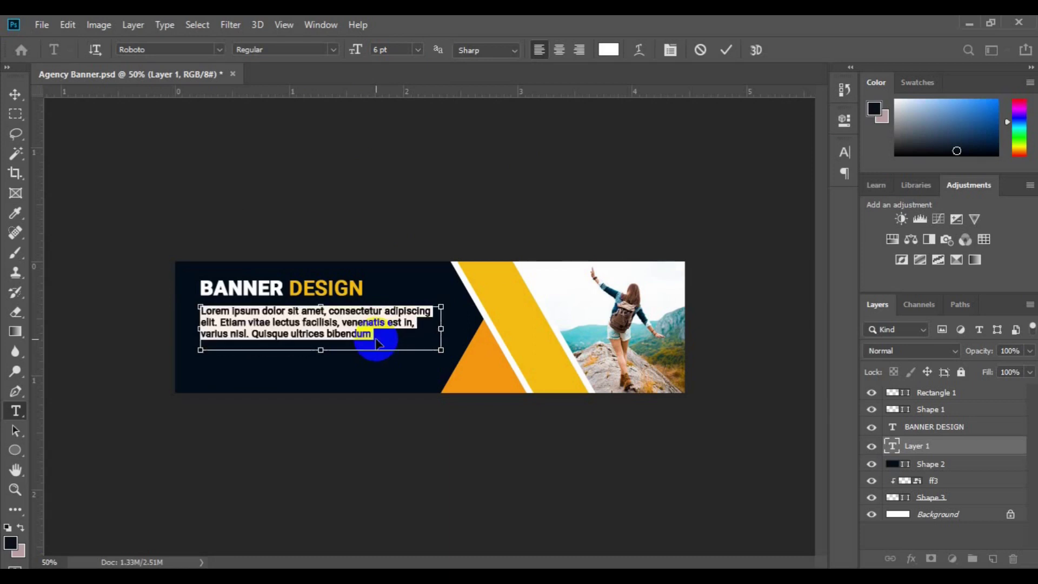
key(ctrl+t)
click(742, 147)
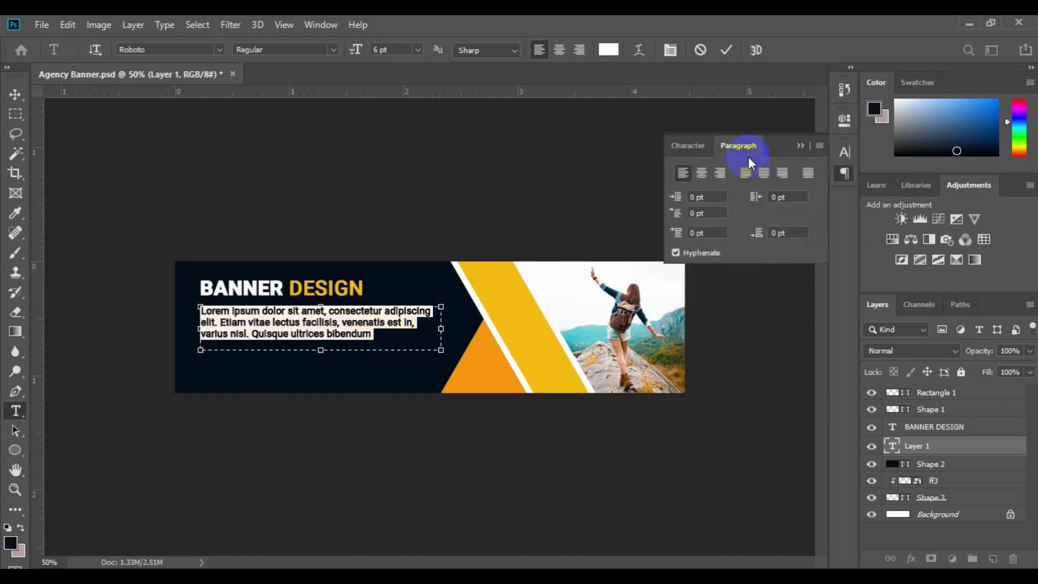
click(747, 173)
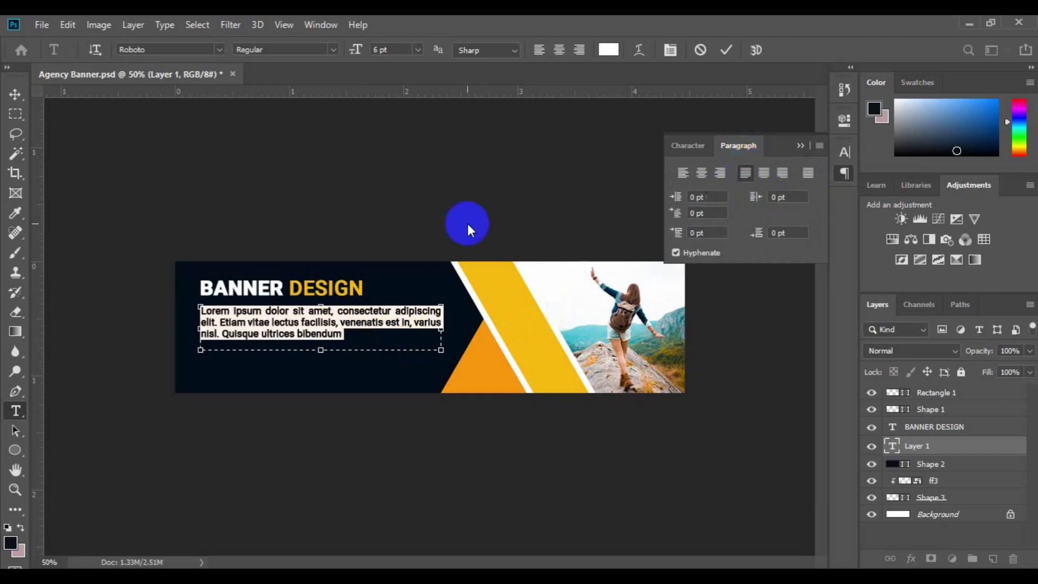
click(13, 93)
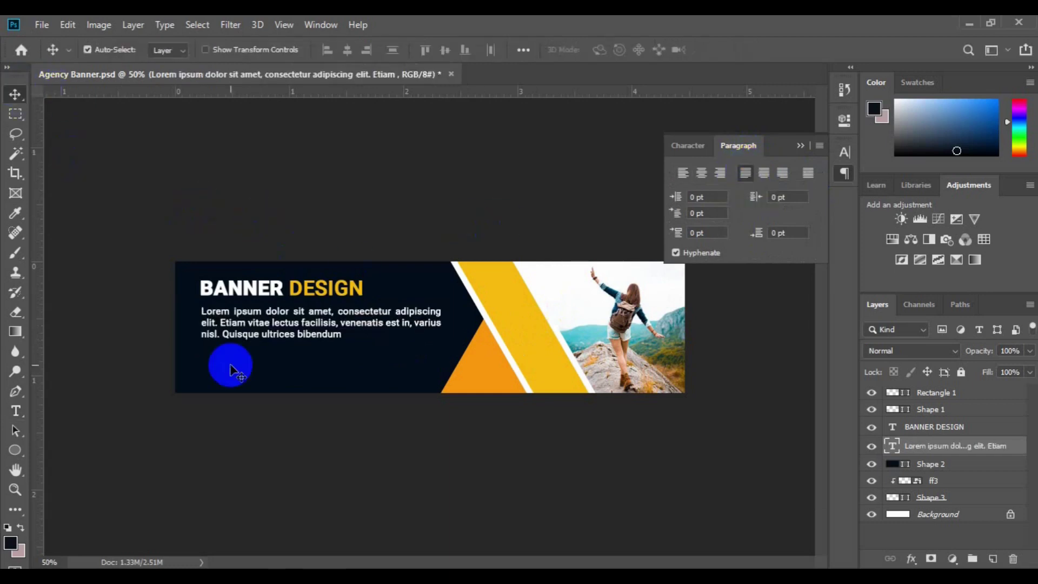
click(231, 365)
click(988, 559)
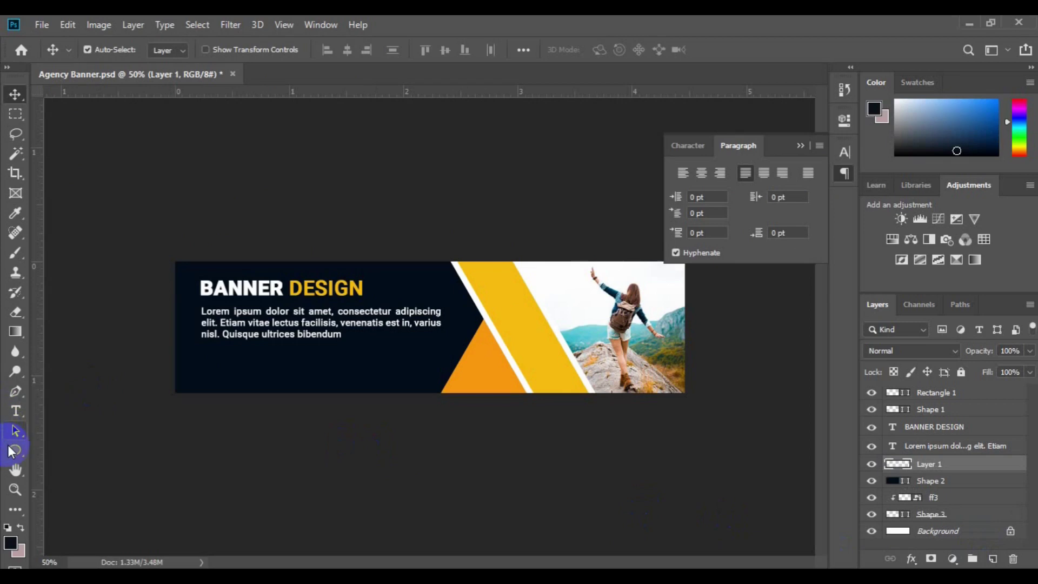
Step: Draw a small circle at the lower left and fill it with the triangle's orange F39713
drag(203, 354, 231, 378)
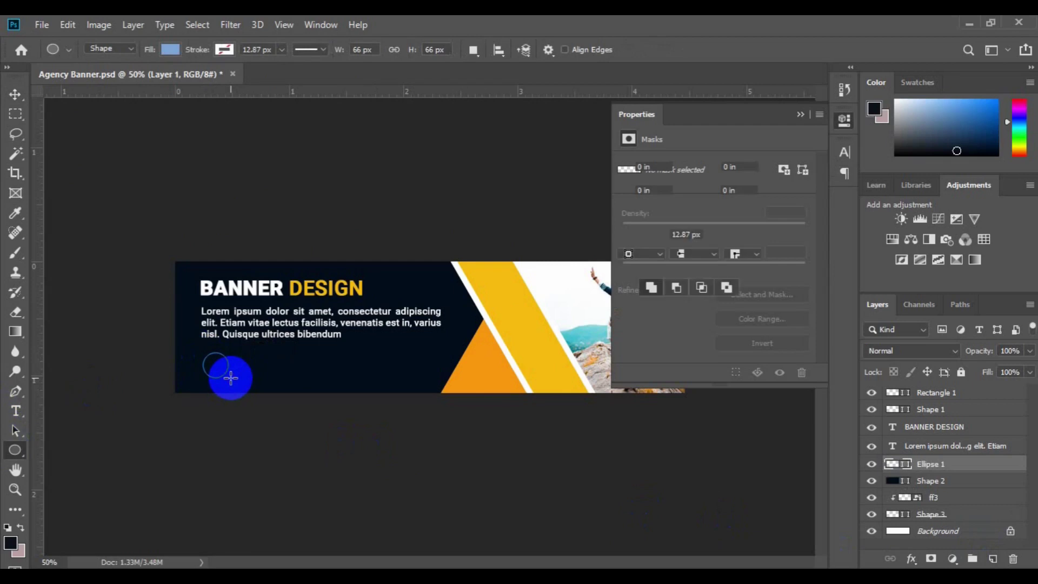
key(ctrl+plus)
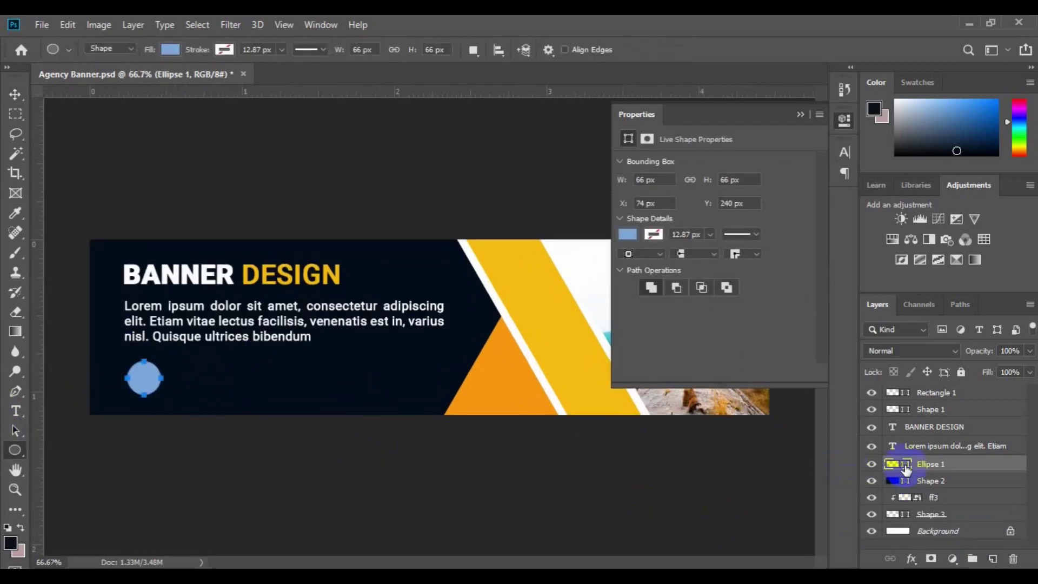
double_click(906, 470)
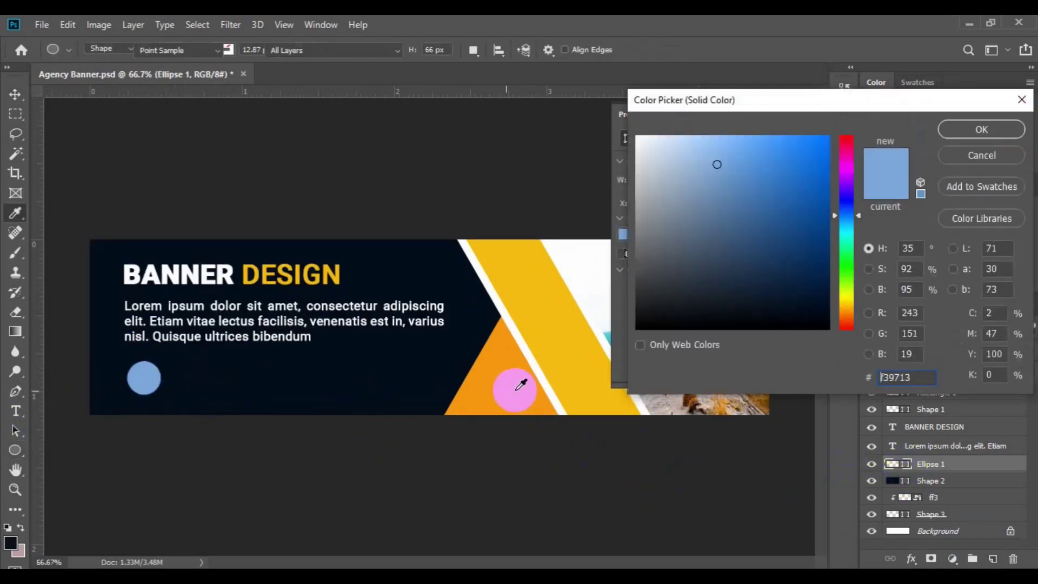
click(519, 387)
click(956, 143)
Step: Switch to the Custom Shape Tool and add a new layer above the circle
click(15, 457)
right_click(15, 457)
click(81, 504)
right_click(15, 460)
click(78, 524)
click(993, 559)
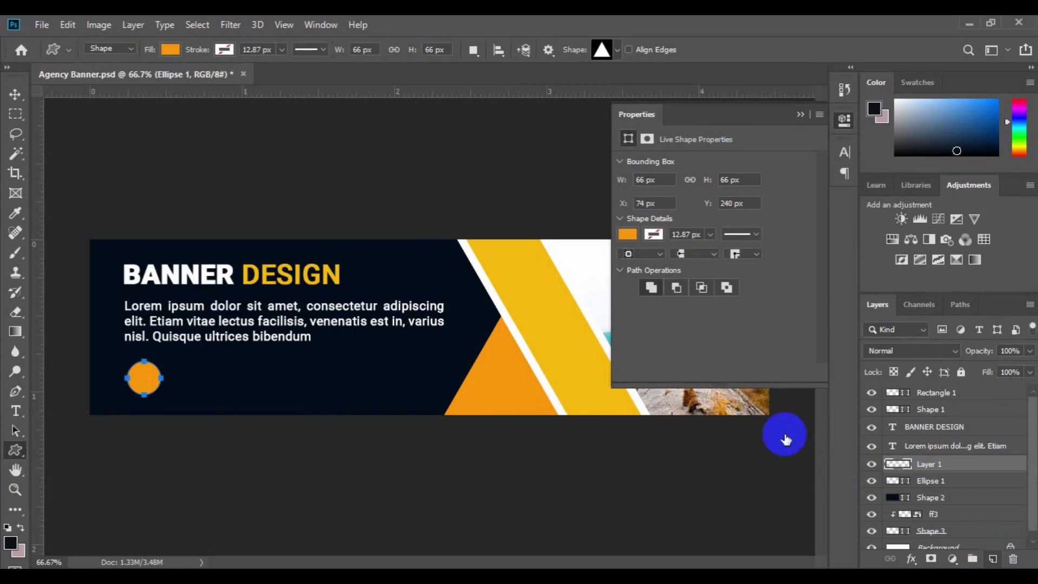
Step: Choose the speaker custom shape with white fill, white stroke and a thin stroke of about 2 px
click(605, 49)
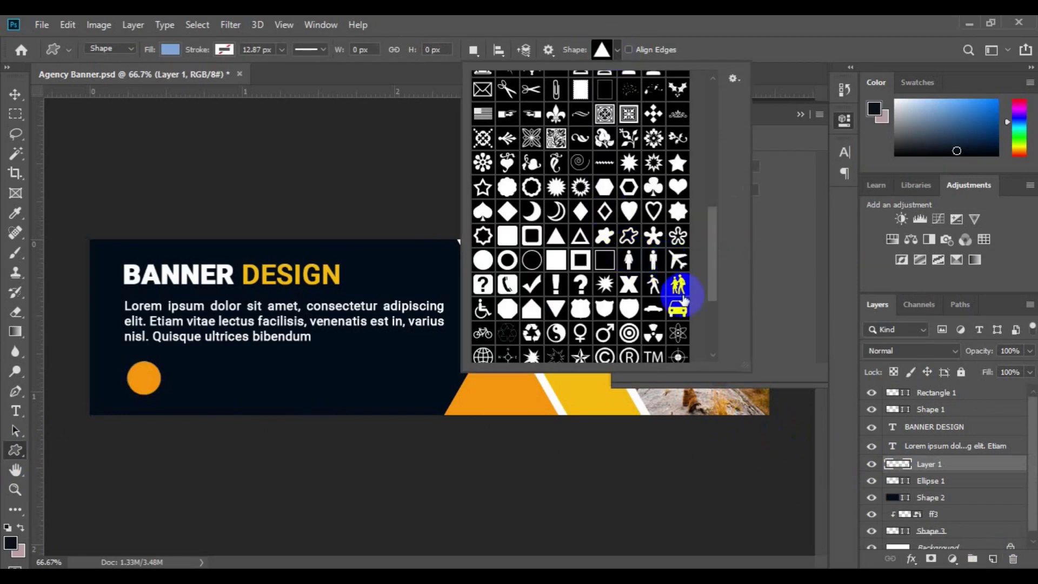
click(709, 341)
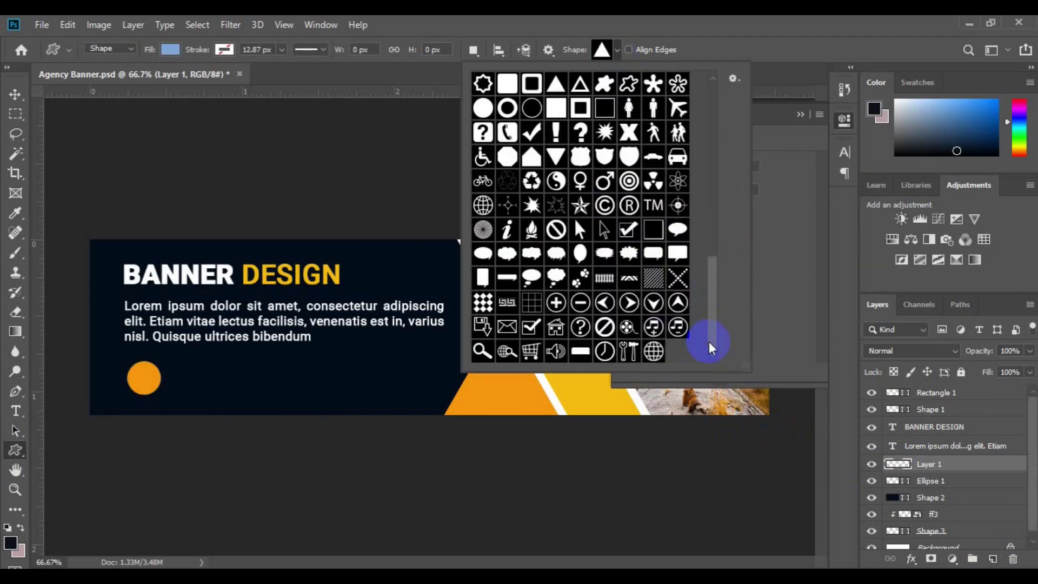
click(559, 353)
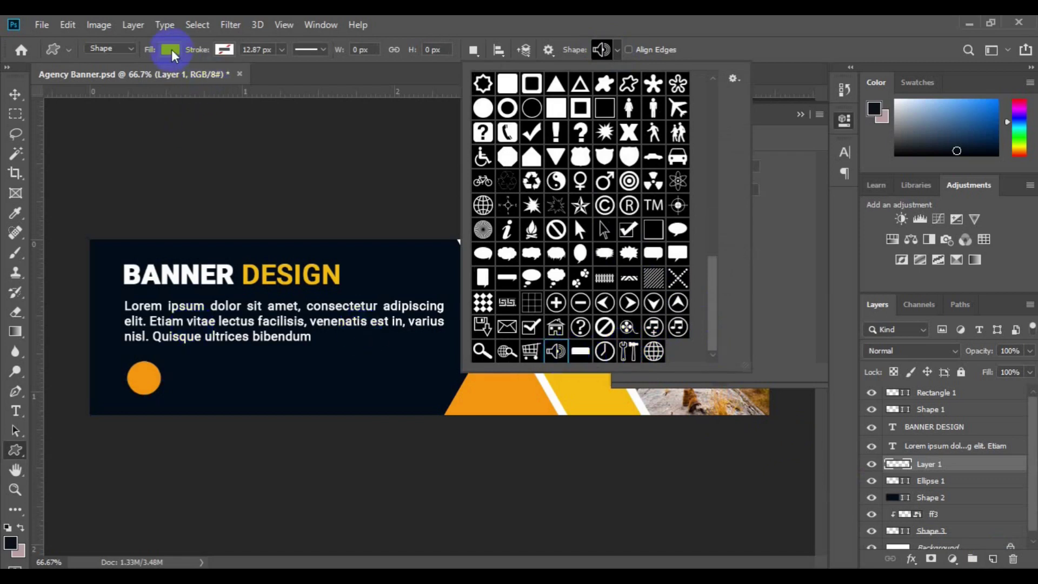
click(172, 52)
click(115, 129)
click(219, 51)
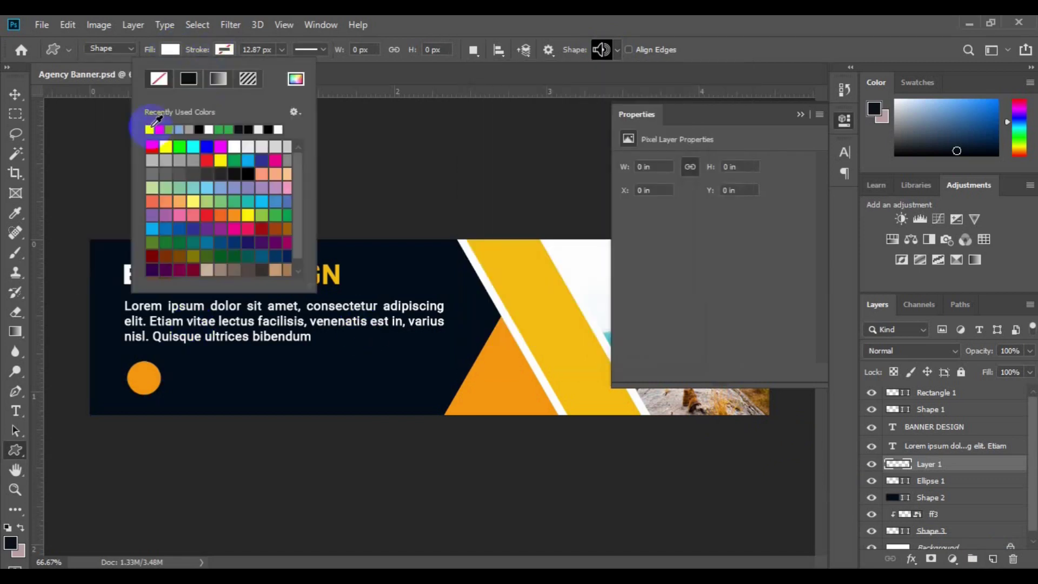
click(234, 146)
click(281, 49)
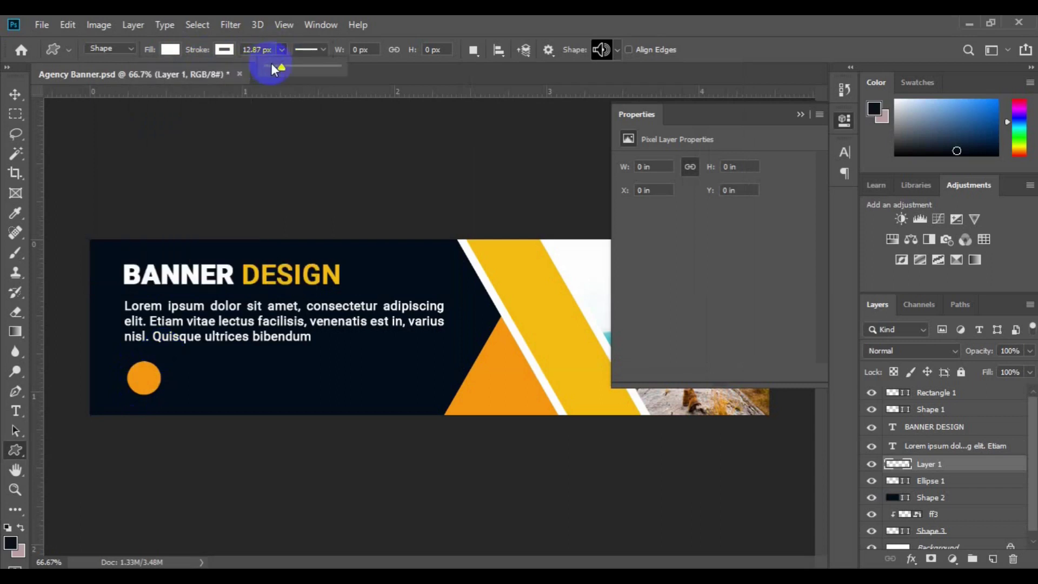
drag(277, 63, 281, 64)
drag(277, 64, 279, 63)
Step: Draw the speaker icon over the orange circle and select both icon and circle layers
drag(139, 372, 147, 380)
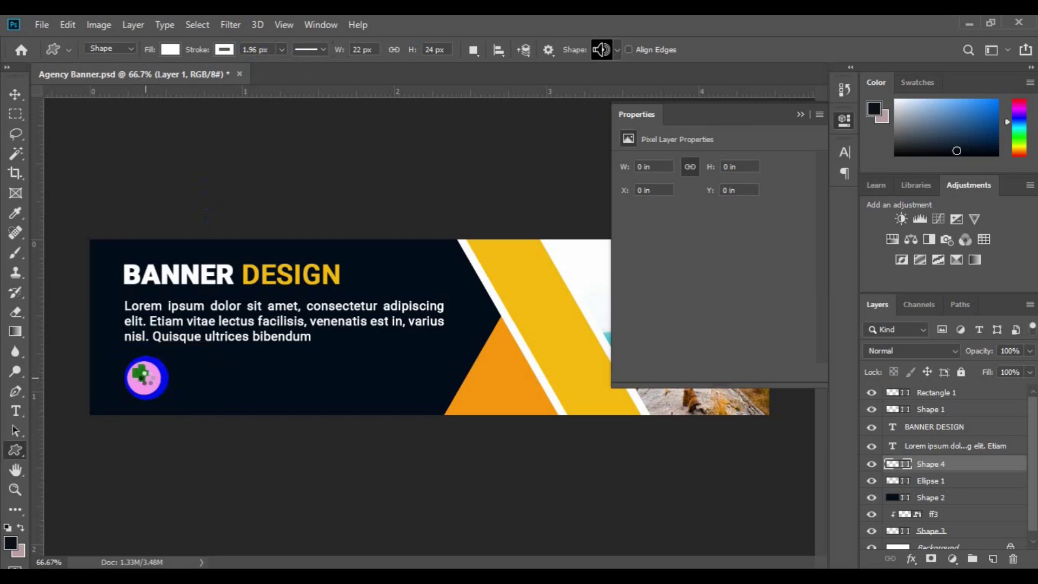
key(ctrl+z)
click(142, 373)
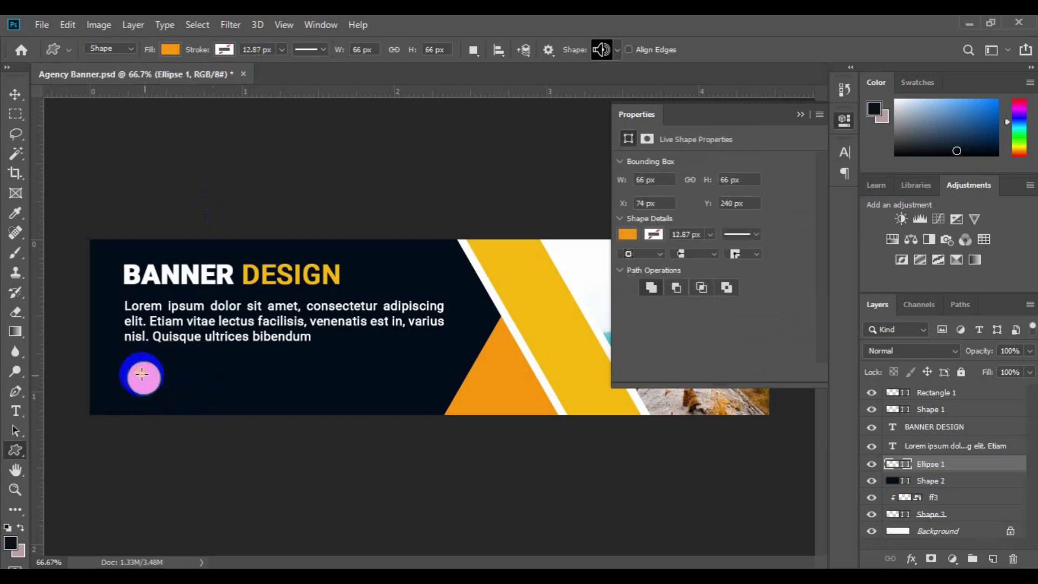
click(994, 558)
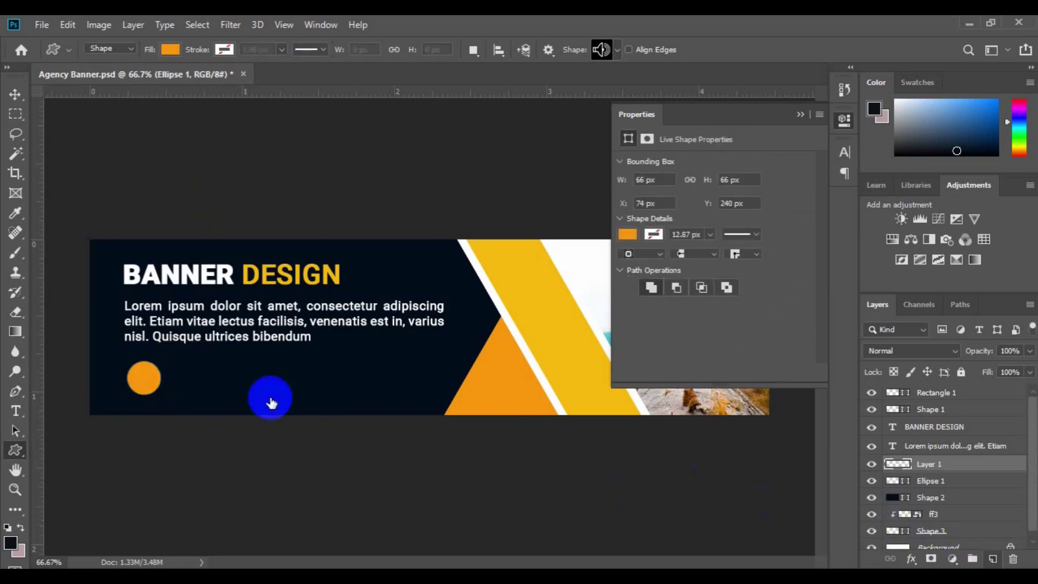
drag(149, 375, 143, 374)
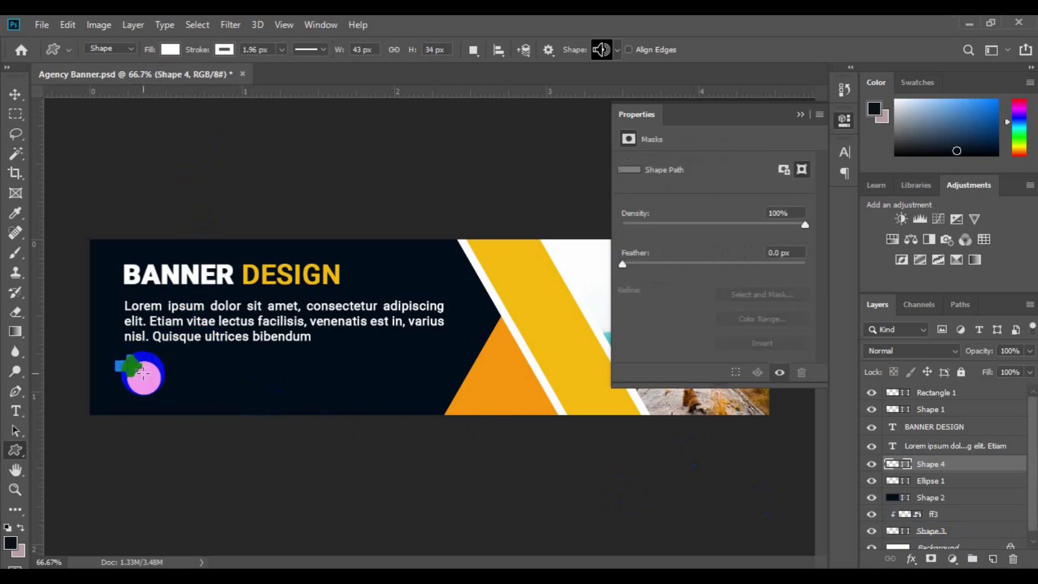
key(v)
click(879, 475)
ctrl+click(921, 481)
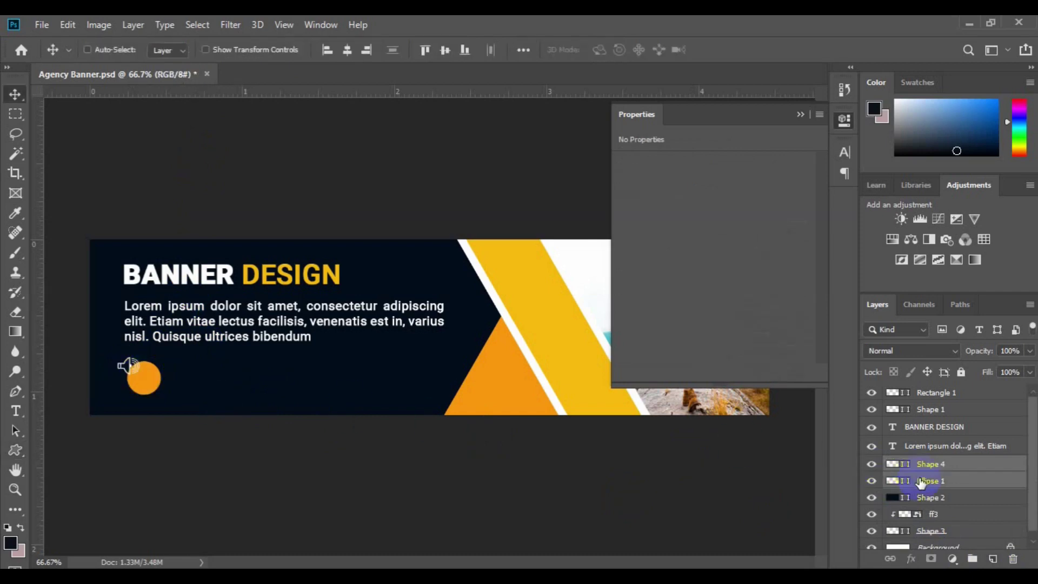
Step: Centre the speaker icon vertically on its circle and group the two layers
click(446, 50)
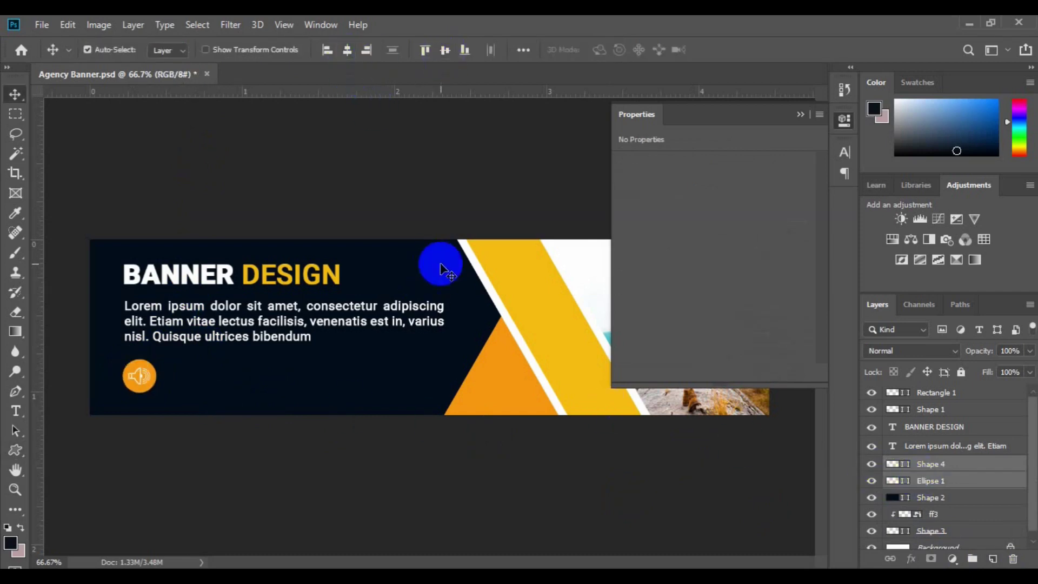
click(993, 559)
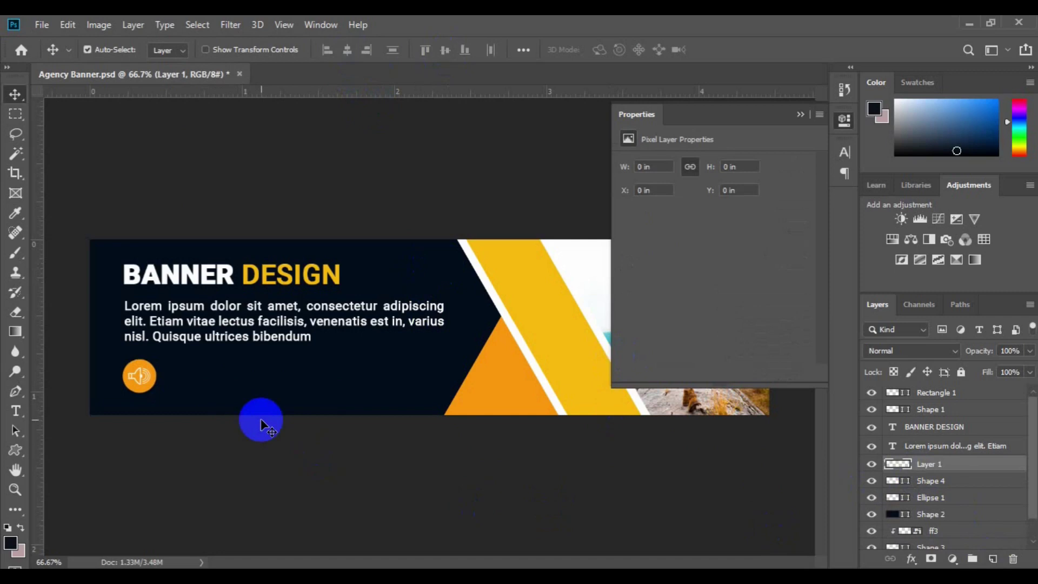
key(ctrl+z)
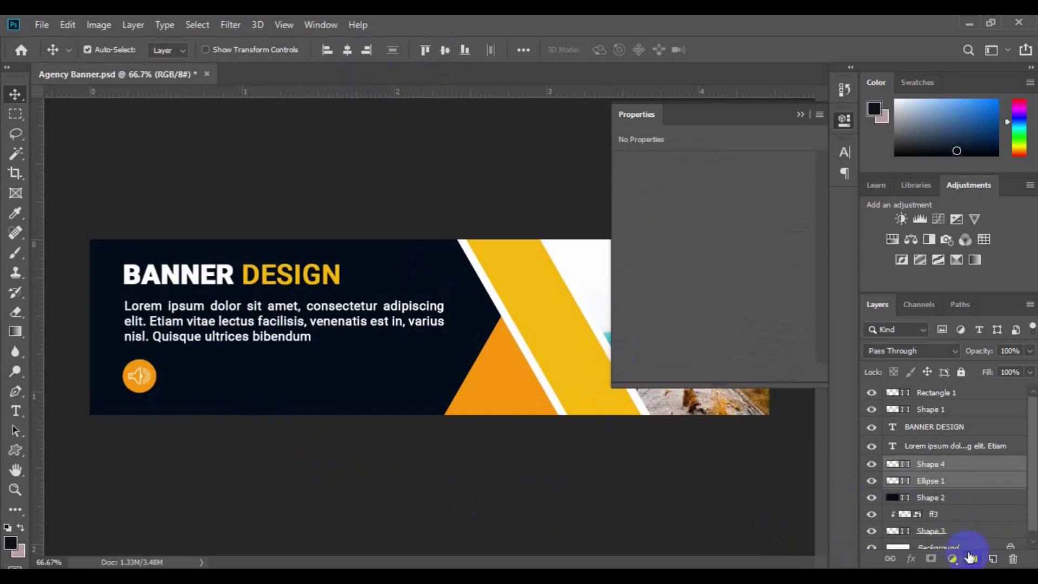
click(972, 557)
Step: Duplicate the icon group twice, moving each copy right, and align the circles' bottoms
key(ctrl+j)
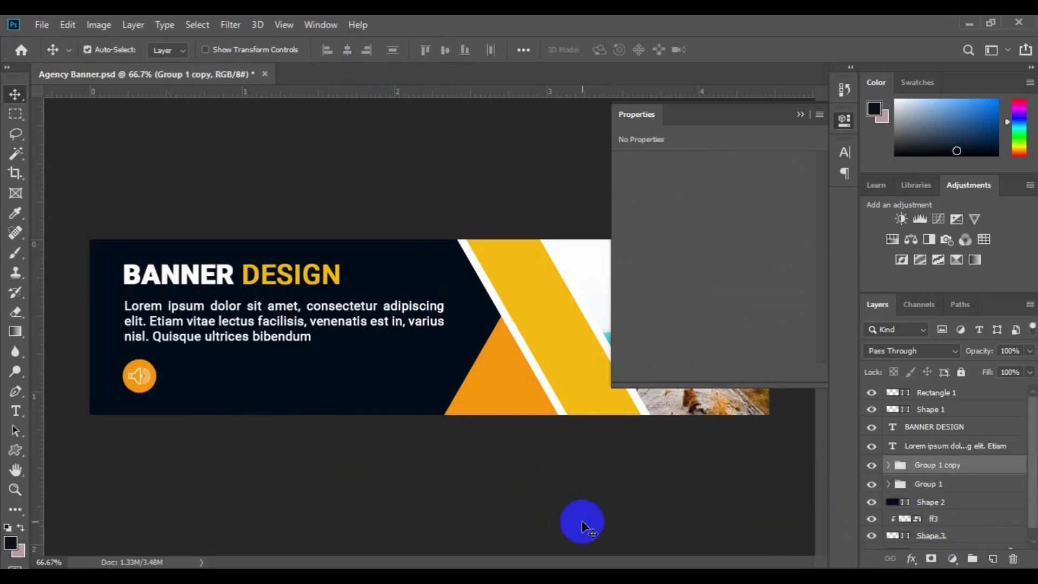
key(ctrl+t)
drag(137, 377, 205, 388)
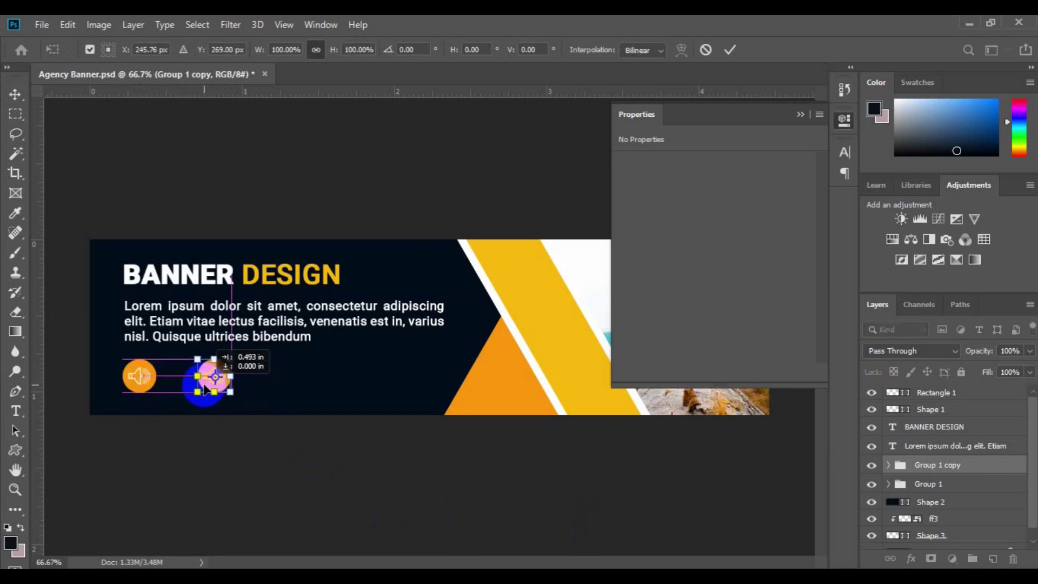
key(Return)
key(ctrl+j)
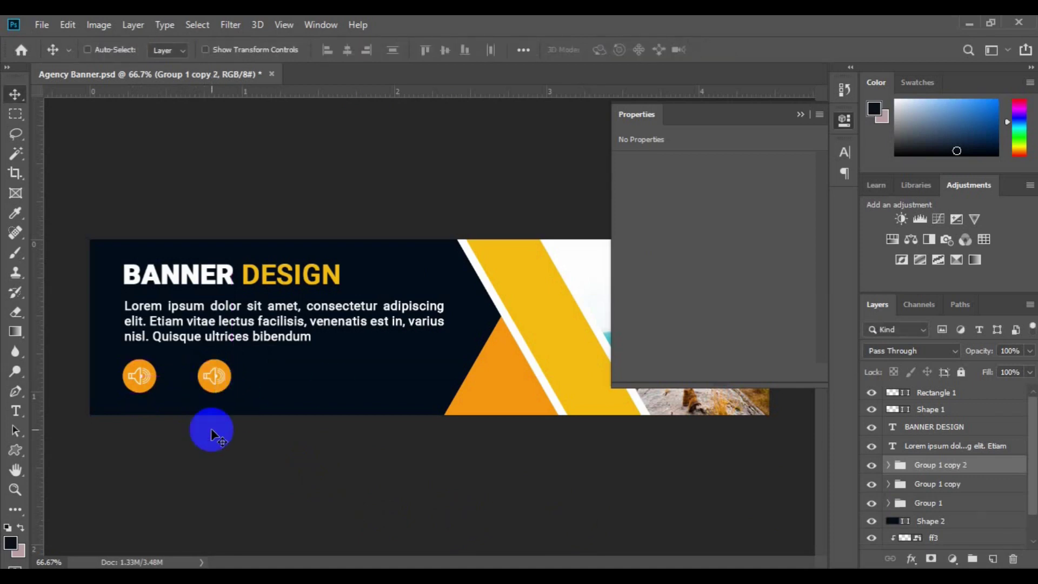
key(ctrl+t)
drag(216, 385, 281, 388)
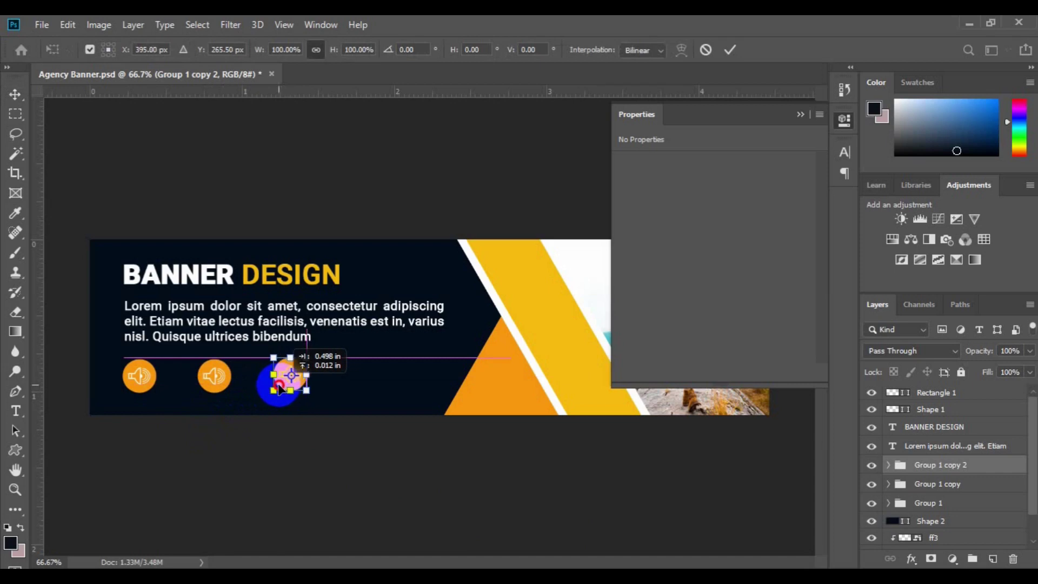
drag(279, 385, 278, 385)
key(Return)
ctrl+click(956, 486)
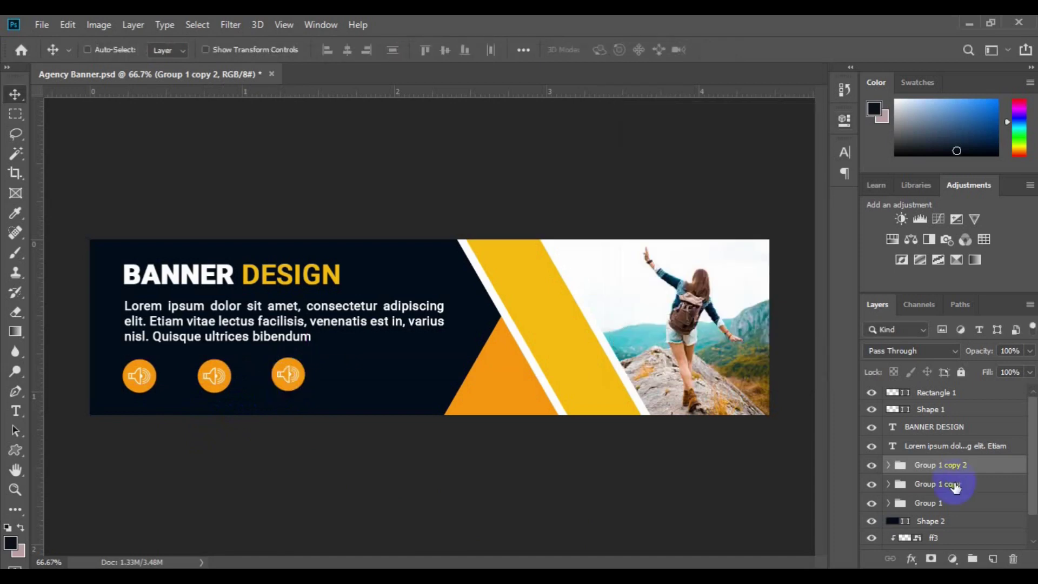
click(465, 51)
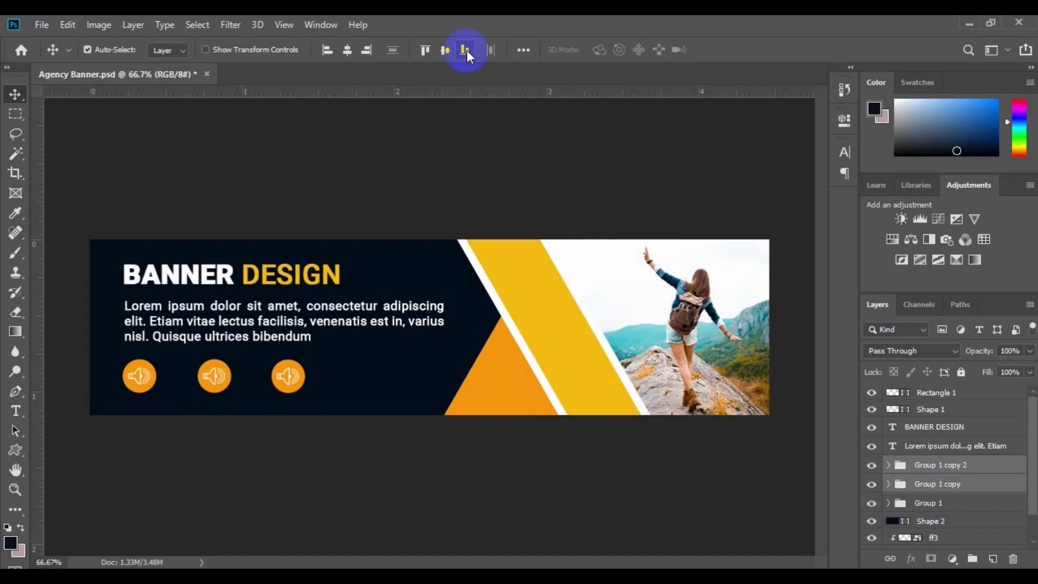
Step: Group the three icon circles, left-align the body text with them, and group everything with the headline
click(980, 560)
shift+click(926, 485)
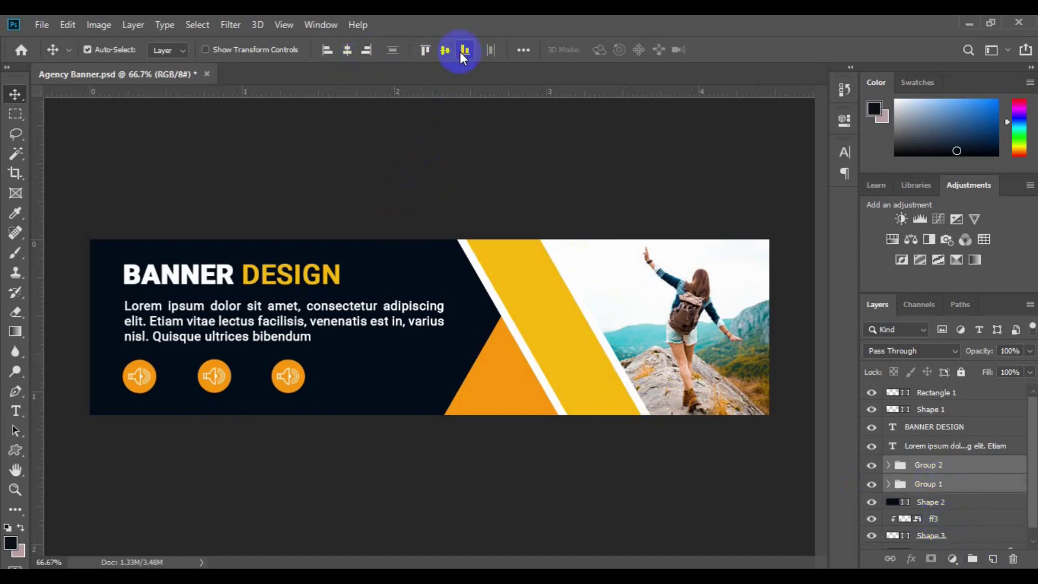
click(973, 560)
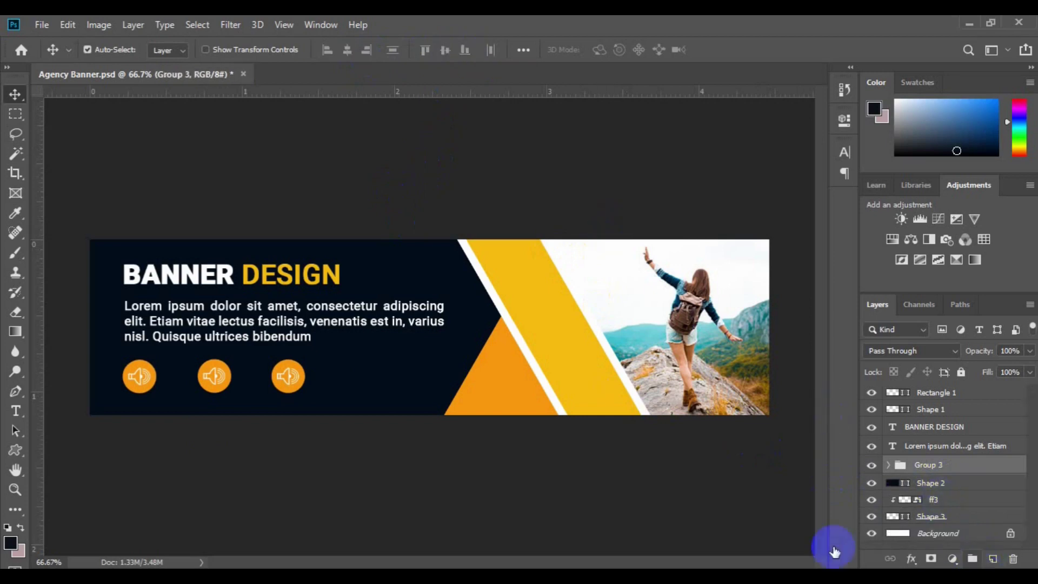
ctrl+click(969, 446)
click(327, 51)
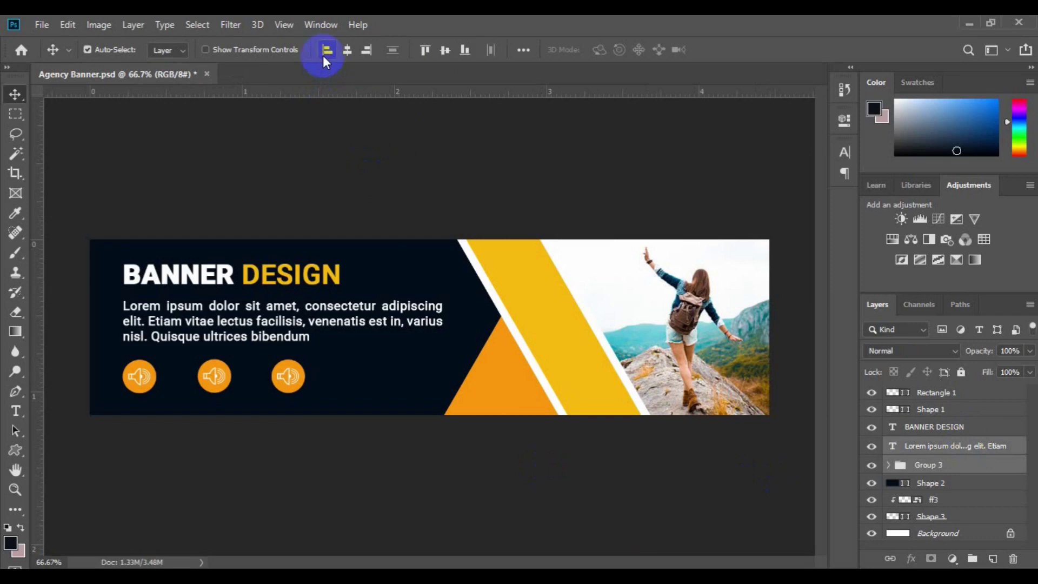
ctrl+click(915, 429)
click(980, 559)
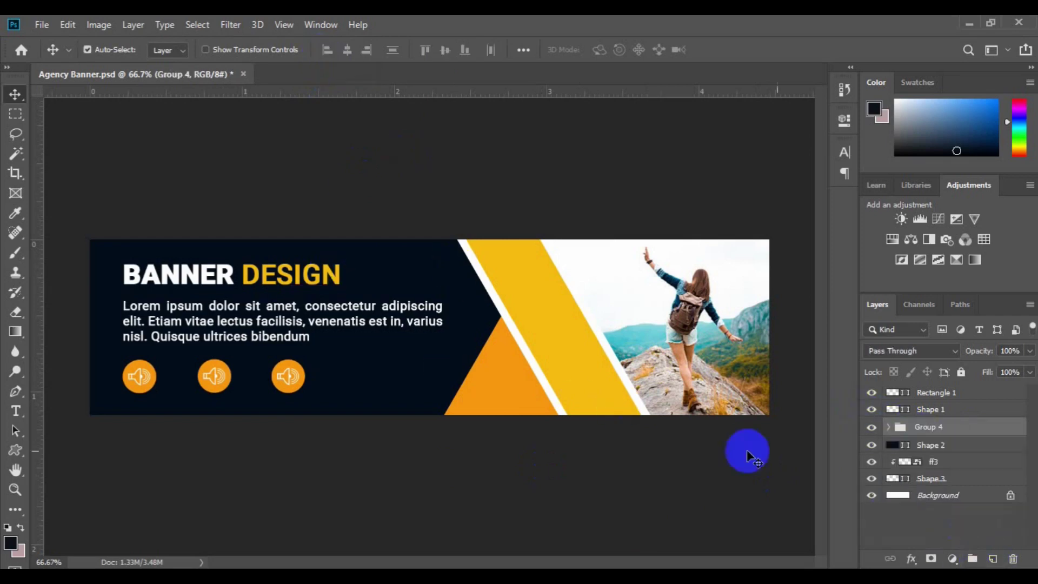
Step: Centre the group vertically on the banner, deselect, and zoom back to 50%
key(ctrl+a)
click(446, 51)
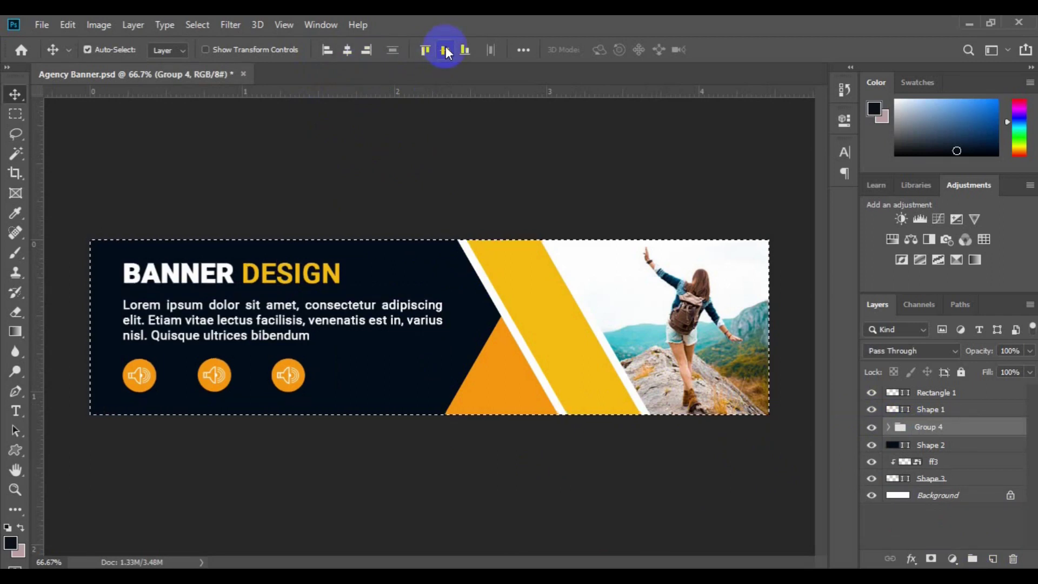
click(198, 25)
click(242, 62)
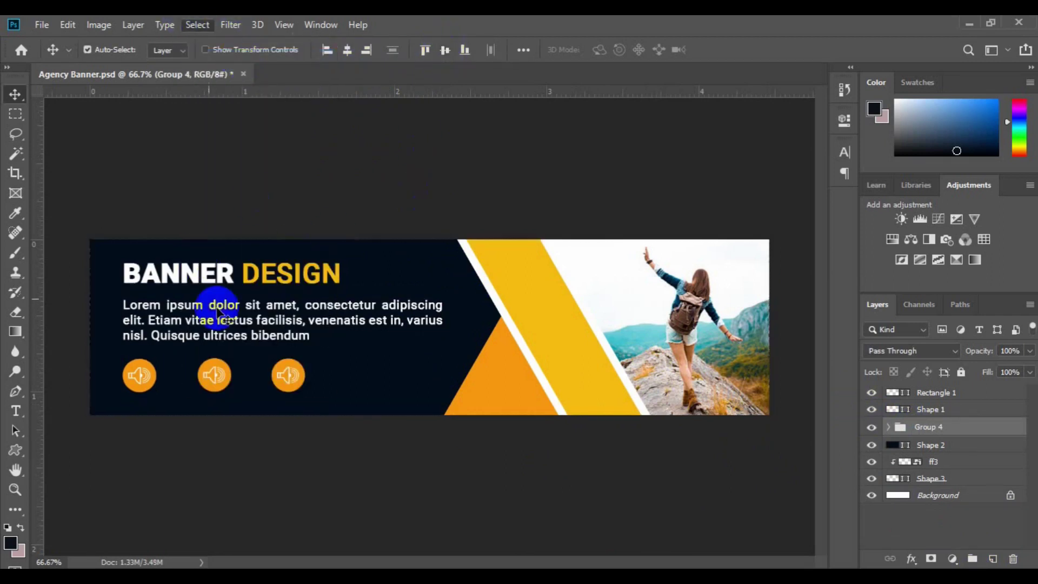
key(ctrl+minus)
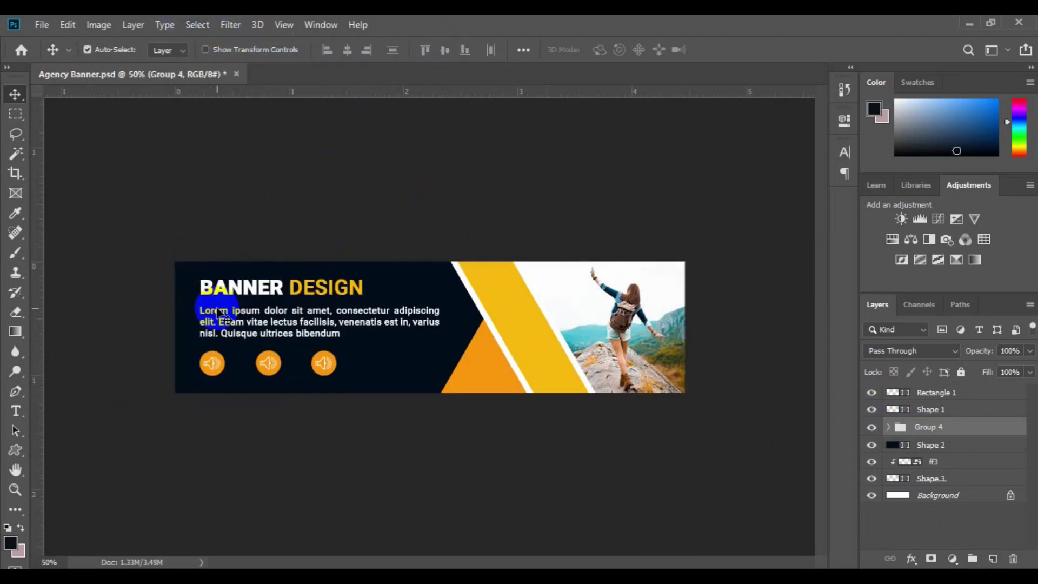
key(ctrl+0)
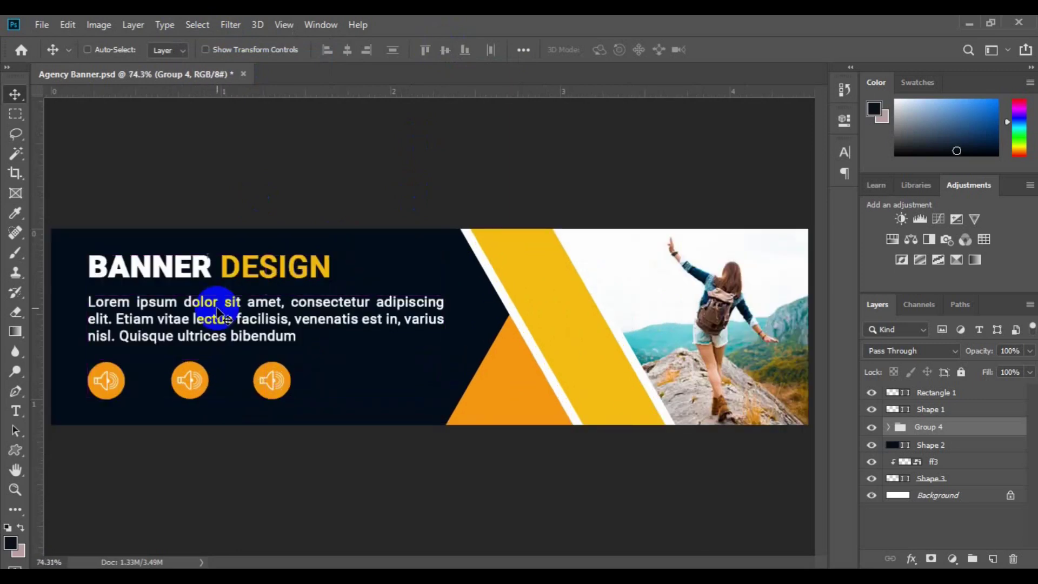
key(ctrl+minus)
key(ctrl+minus)
Step: Give the middle circle a new colour sampled from the banner
click(276, 362)
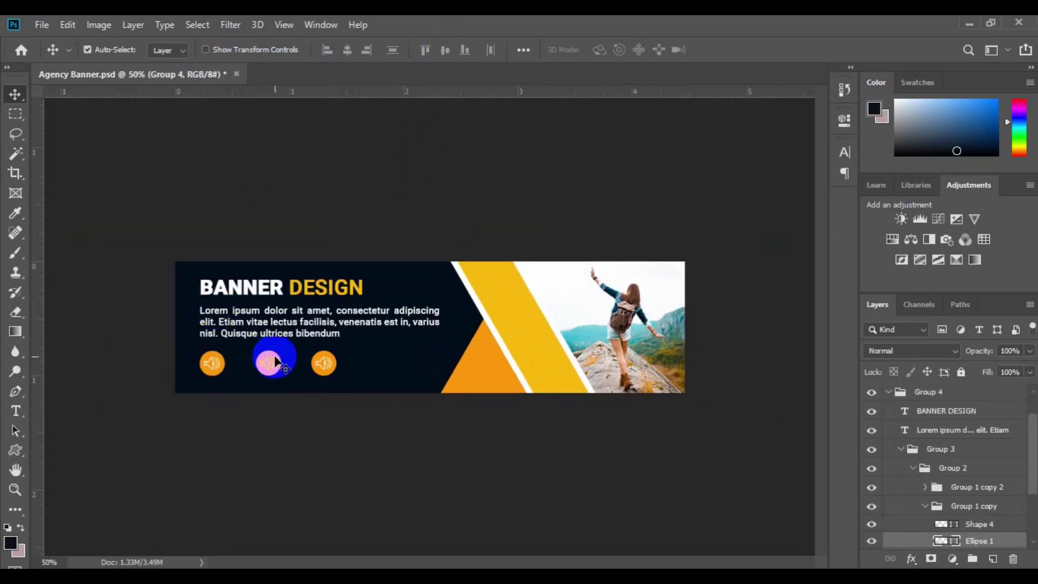
click(988, 523)
drag(1035, 479, 1034, 493)
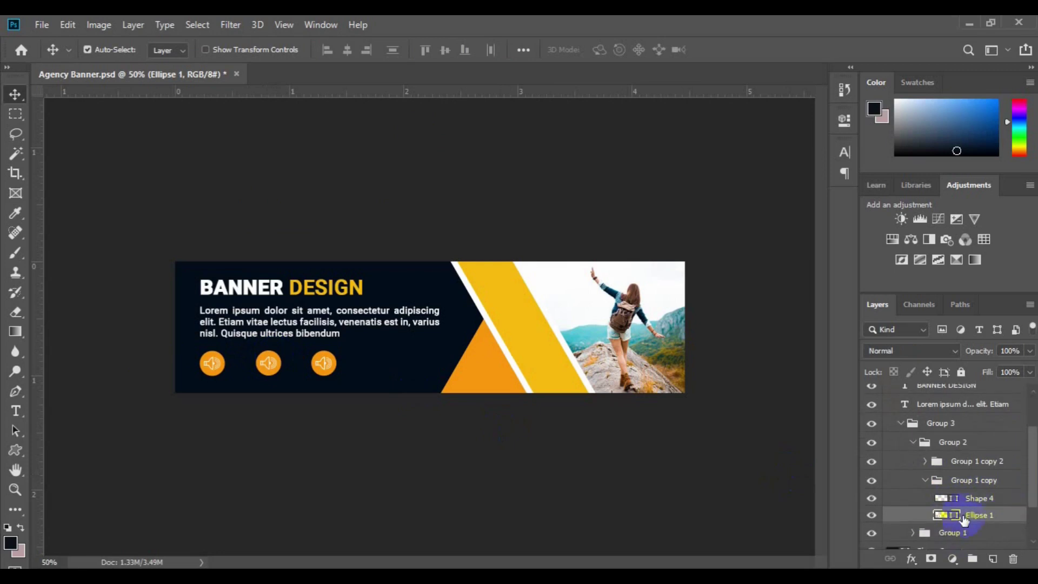
click(522, 336)
key(Return)
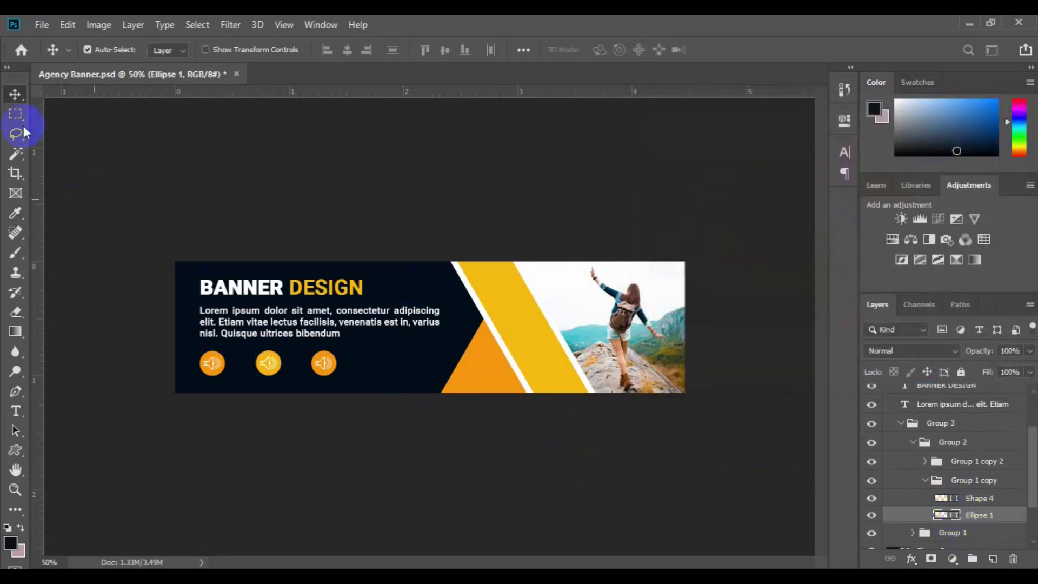